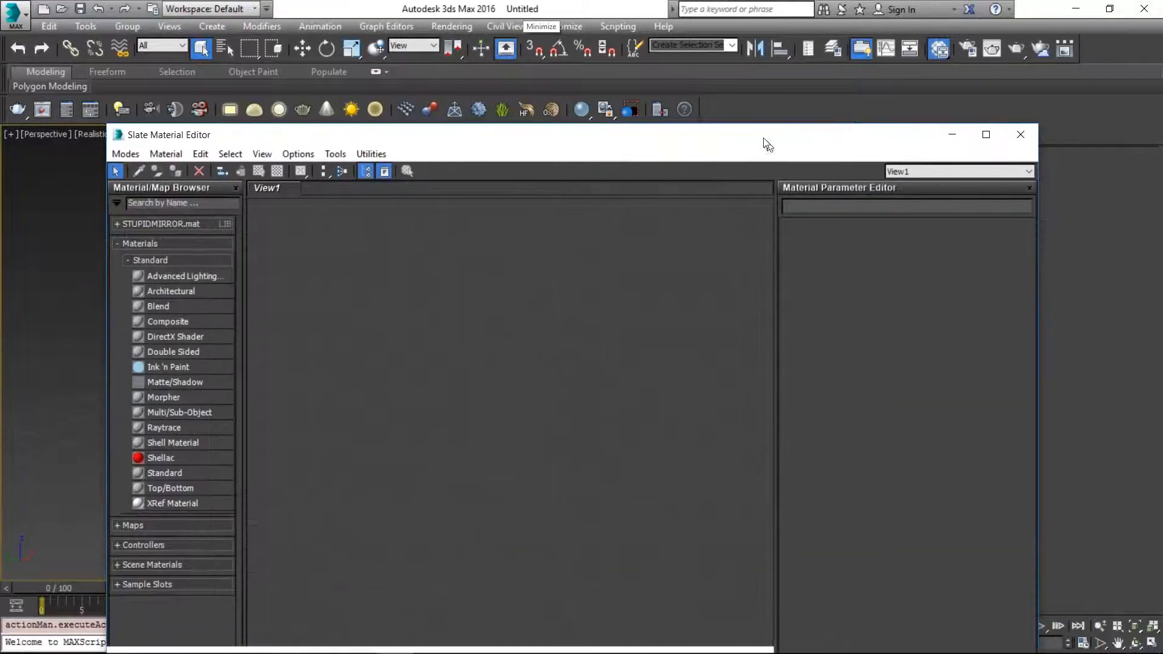
pyautogui.click(432, 256)
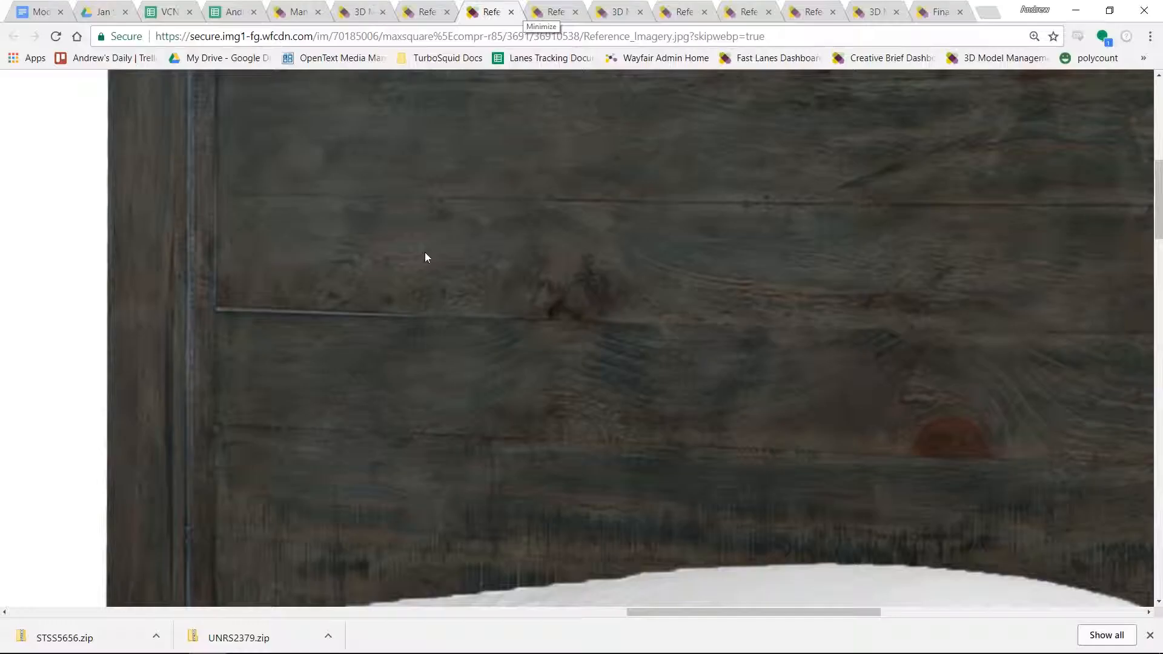
pyautogui.click(1076, 11)
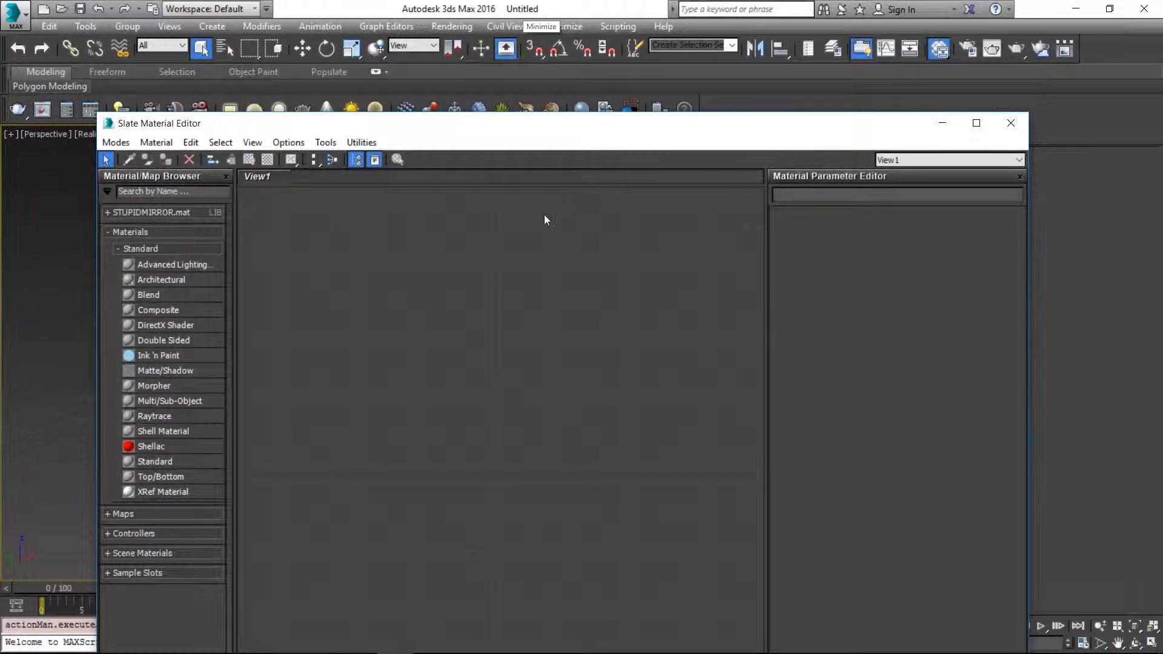
pyautogui.press('super')
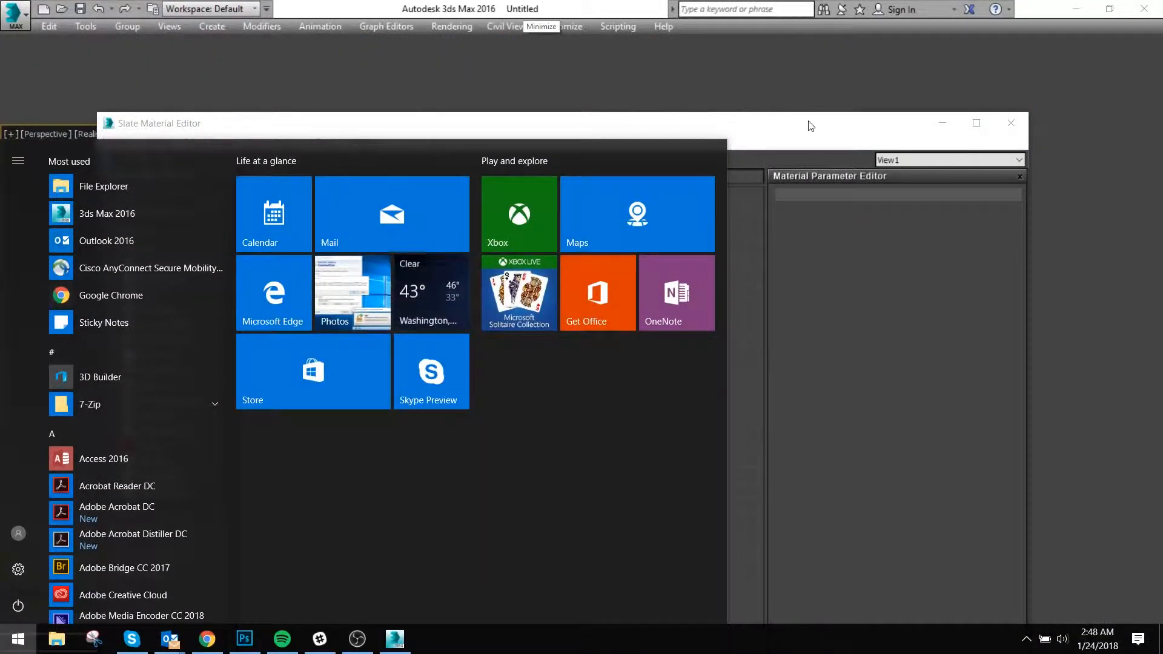
pyautogui.click(802, 122)
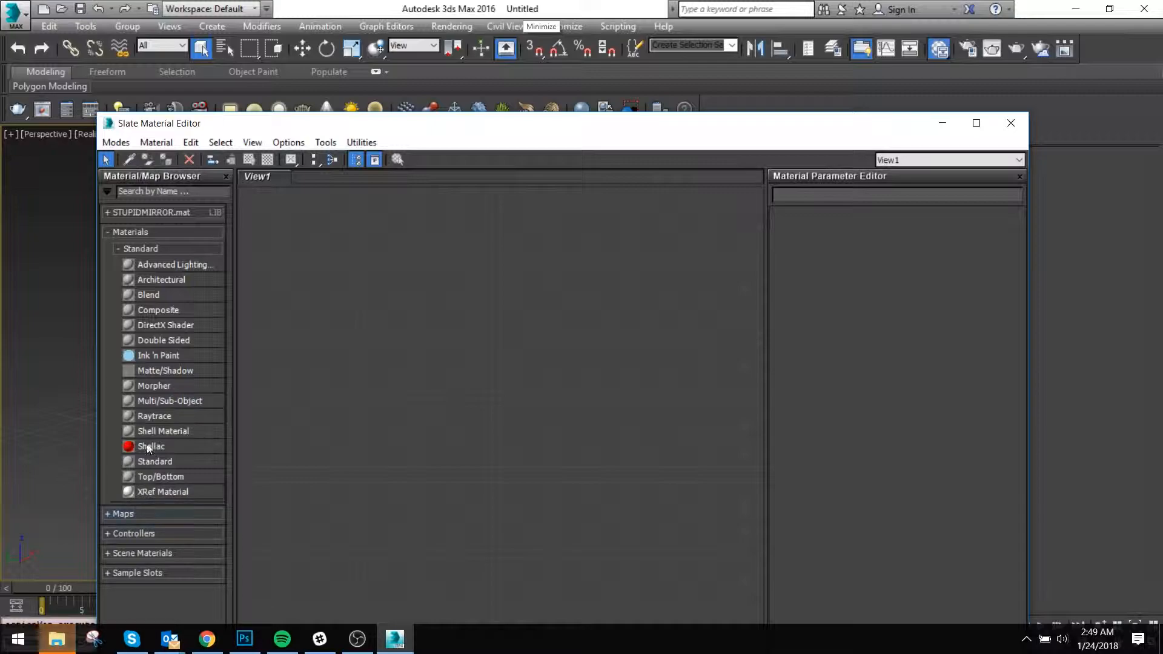
pyautogui.click(162, 193)
pyautogui.write('vray')
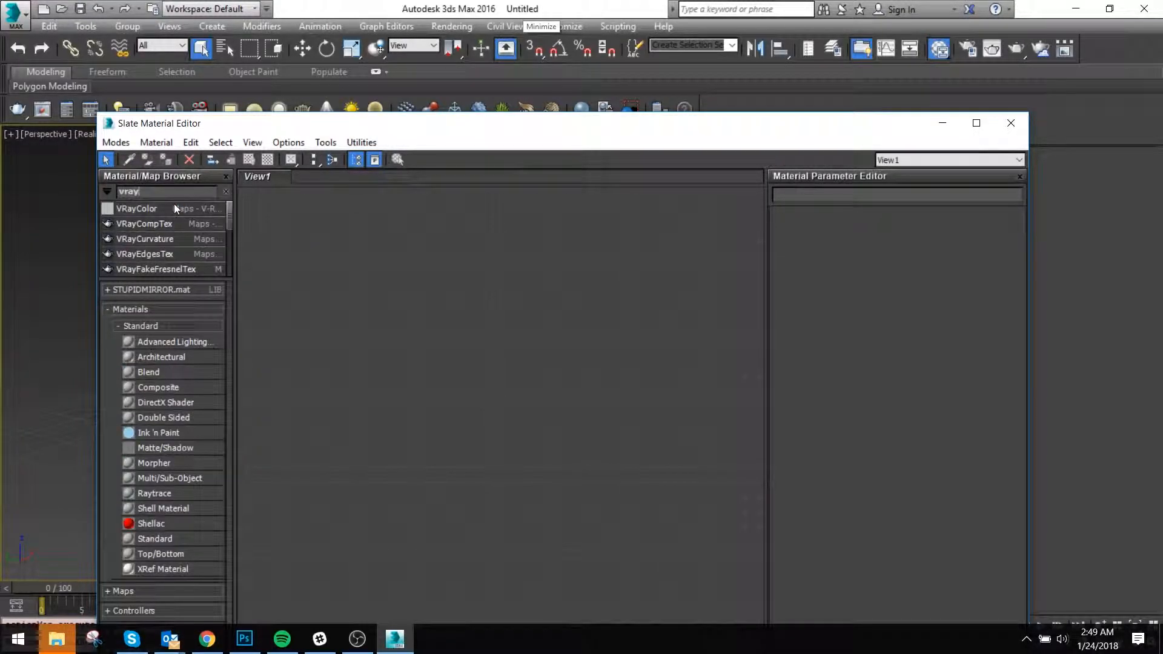
pyautogui.write('m')
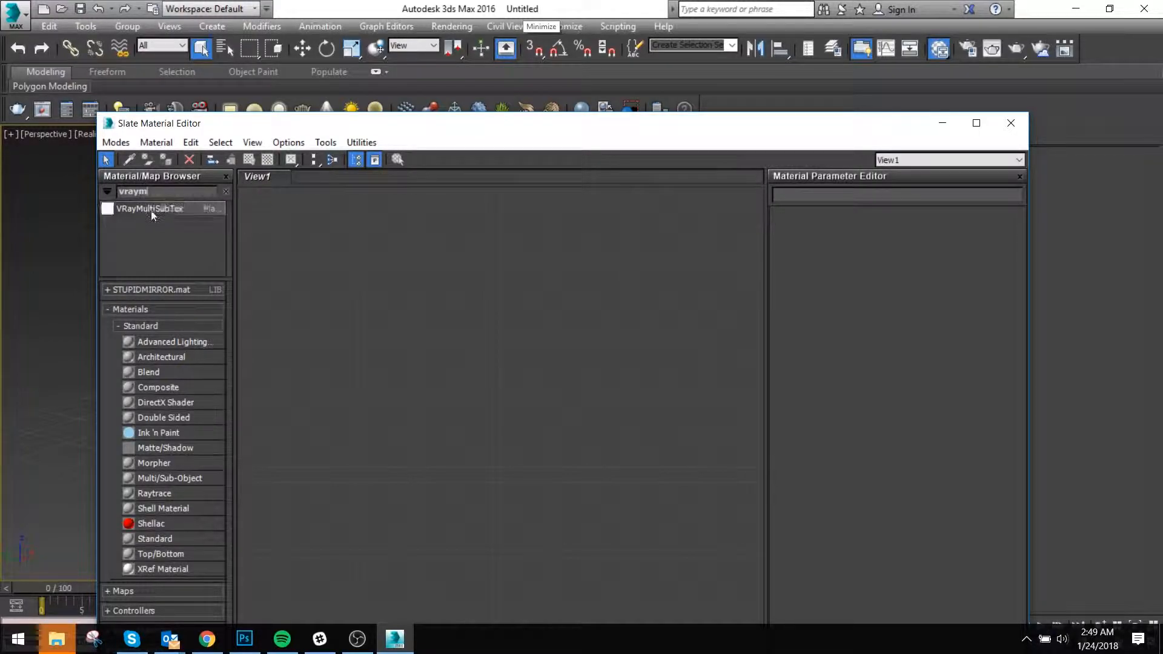
pyautogui.moveTo(153, 217); pyautogui.dragTo(510, 376)
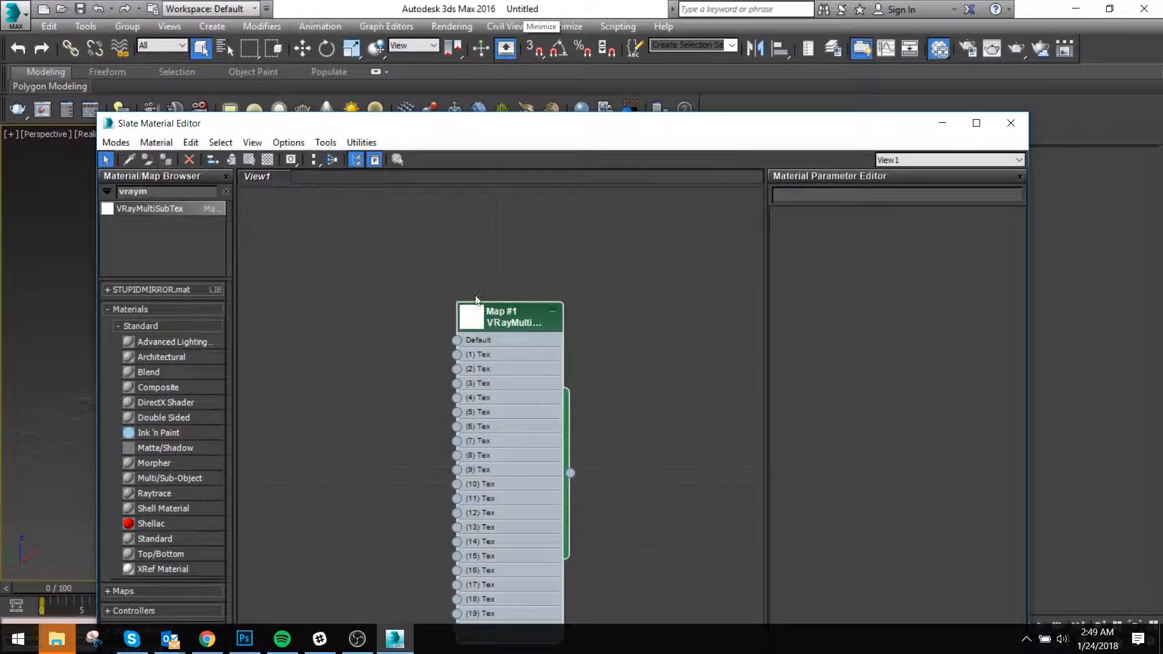
pyautogui.press('Delete')
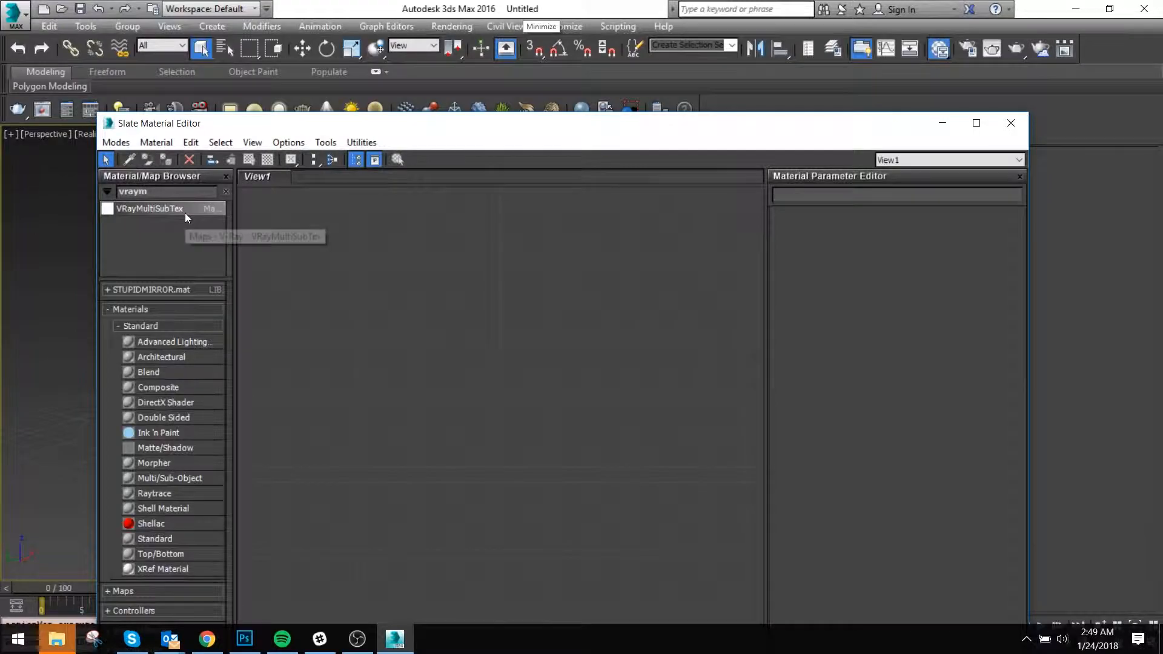
pyautogui.click(1010, 123)
# Add a Checker map and a Standard material to the material graph and connect the checker to the material's Diffuse Color.
pyautogui.click(498, 355)
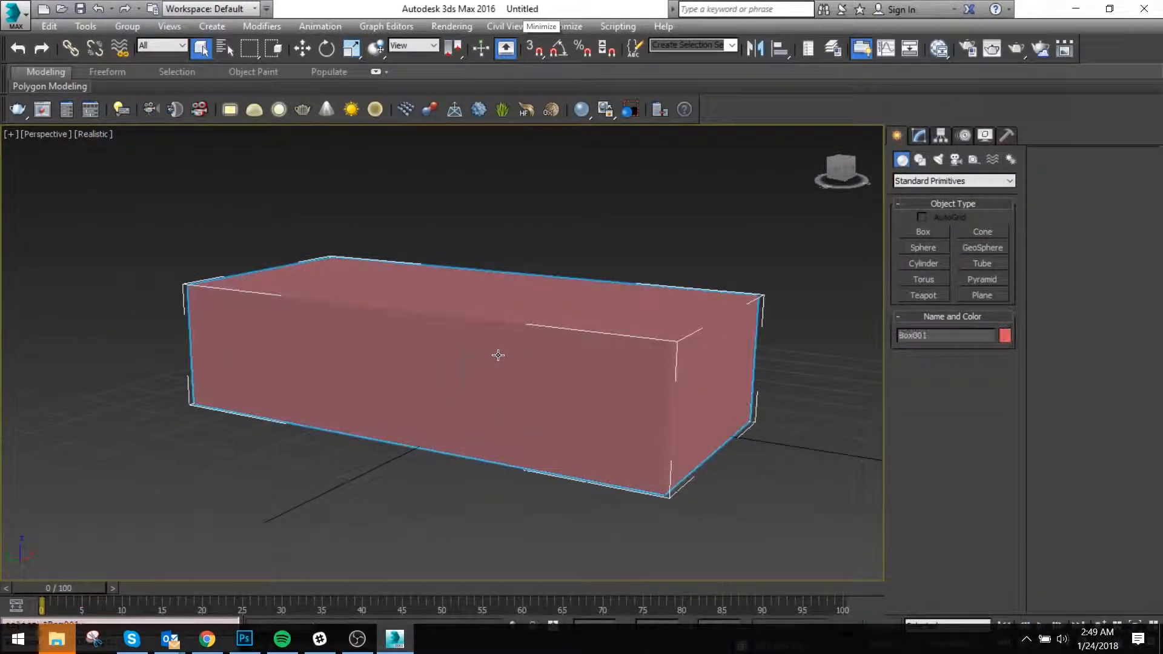
pyautogui.press('m')
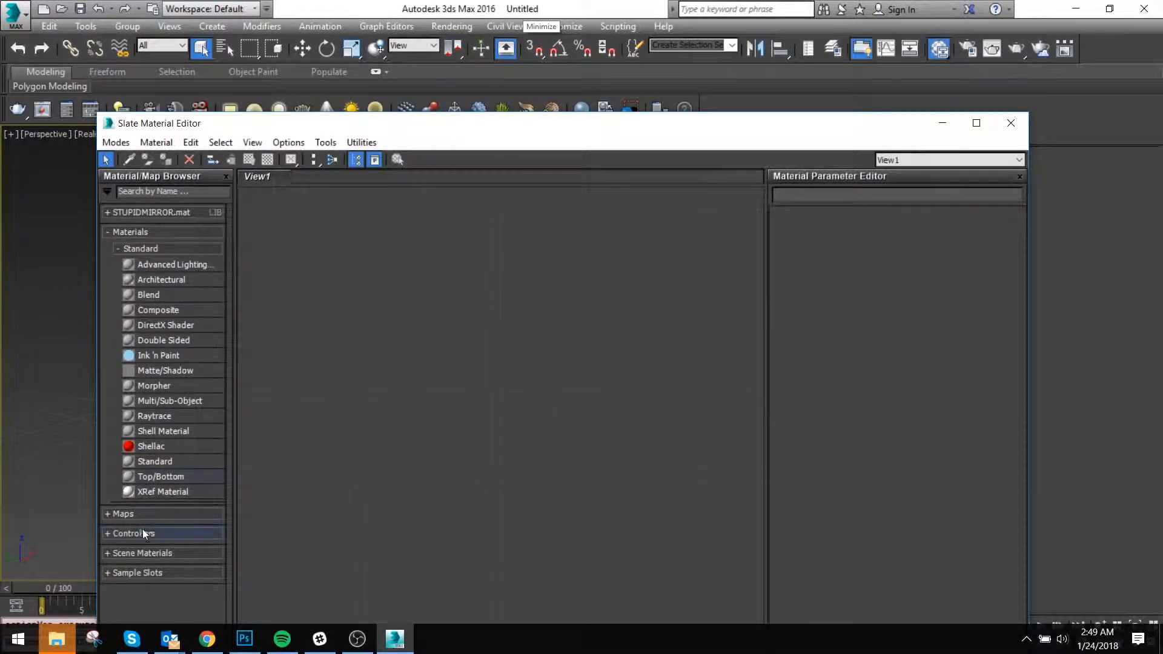
pyautogui.click(164, 193)
pyautogui.write('checker')
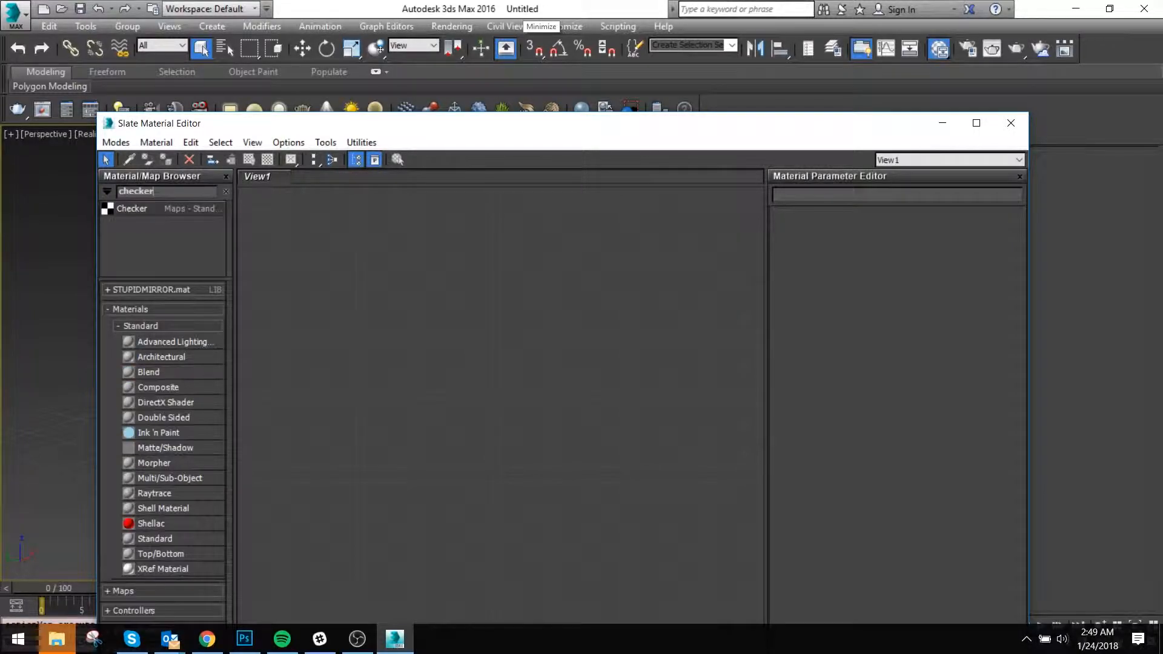
pyautogui.moveTo(159, 208); pyautogui.dragTo(436, 323)
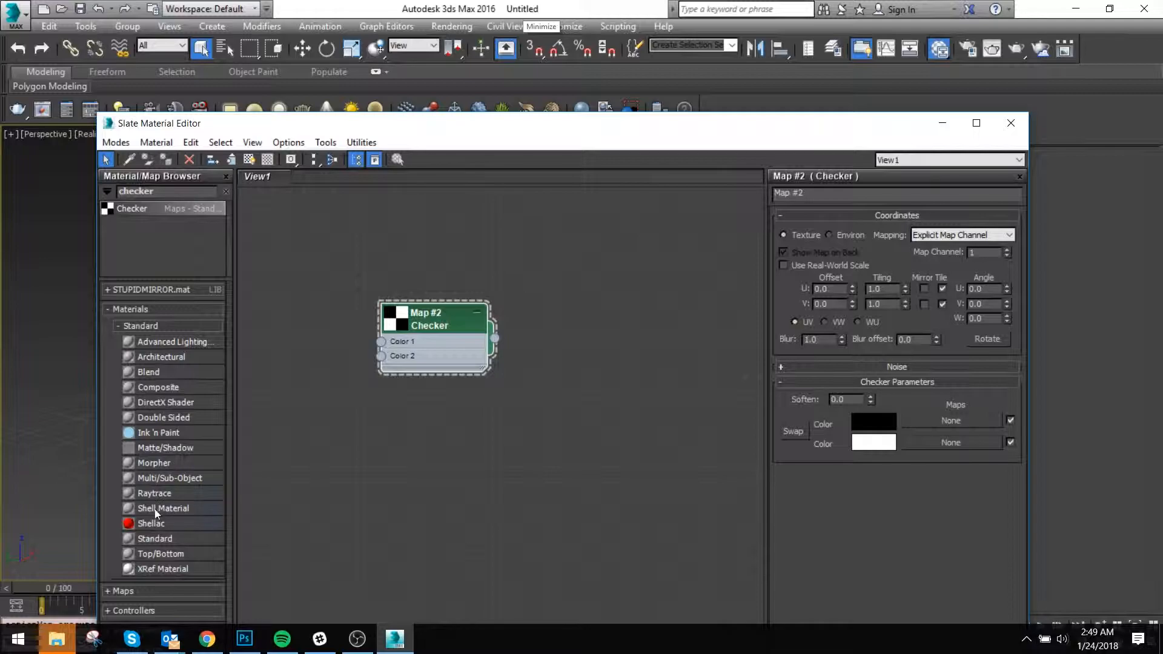
pyautogui.moveTo(162, 539); pyautogui.dragTo(661, 318)
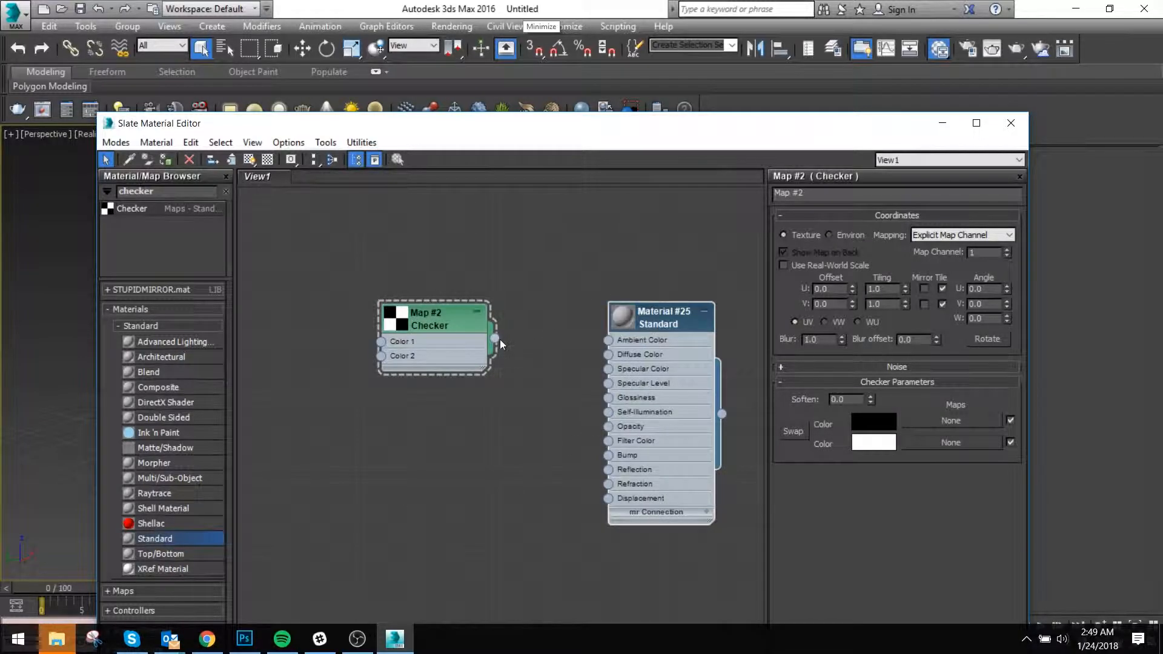
pyautogui.moveTo(601, 359); pyautogui.dragTo(607, 354)
# Set the Checker map's U and V tiling to 10.
pyautogui.doubleClick(876, 289)
pyautogui.write('10')
pyautogui.press('Tab')
pyautogui.write('10')
pyautogui.press('Return')
# Assign the checker-textured Standard material to the box, show its map in the viewport and close the material editor.
pyautogui.moveTo(696, 134); pyautogui.dragTo(150, 169)
pyautogui.moveTo(173, 453); pyautogui.dragTo(583, 385)
pyautogui.moveTo(124, 174); pyautogui.dragTo(310, 177)
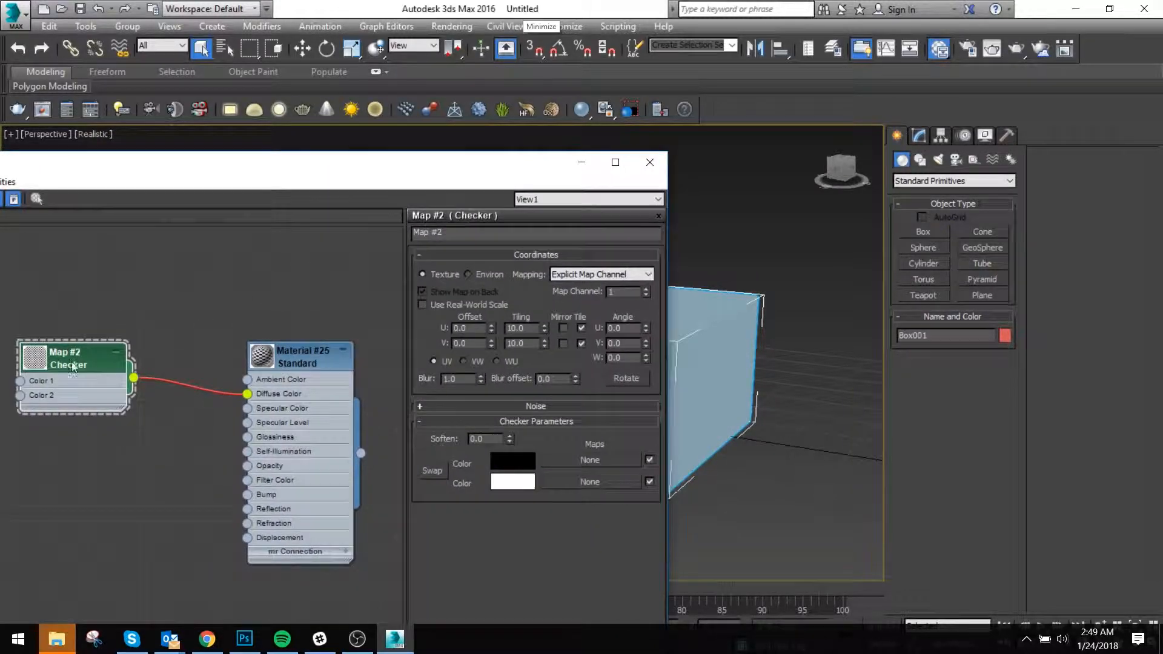
pyautogui.moveTo(151, 158); pyautogui.dragTo(541, 151)
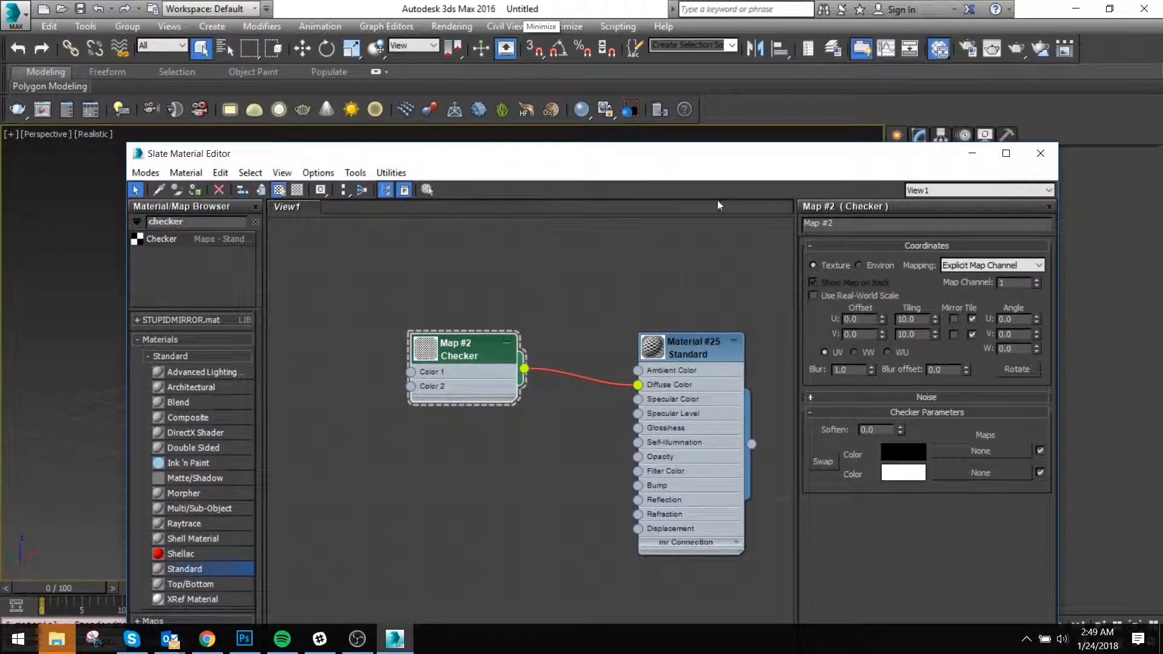
pyautogui.click(1042, 153)
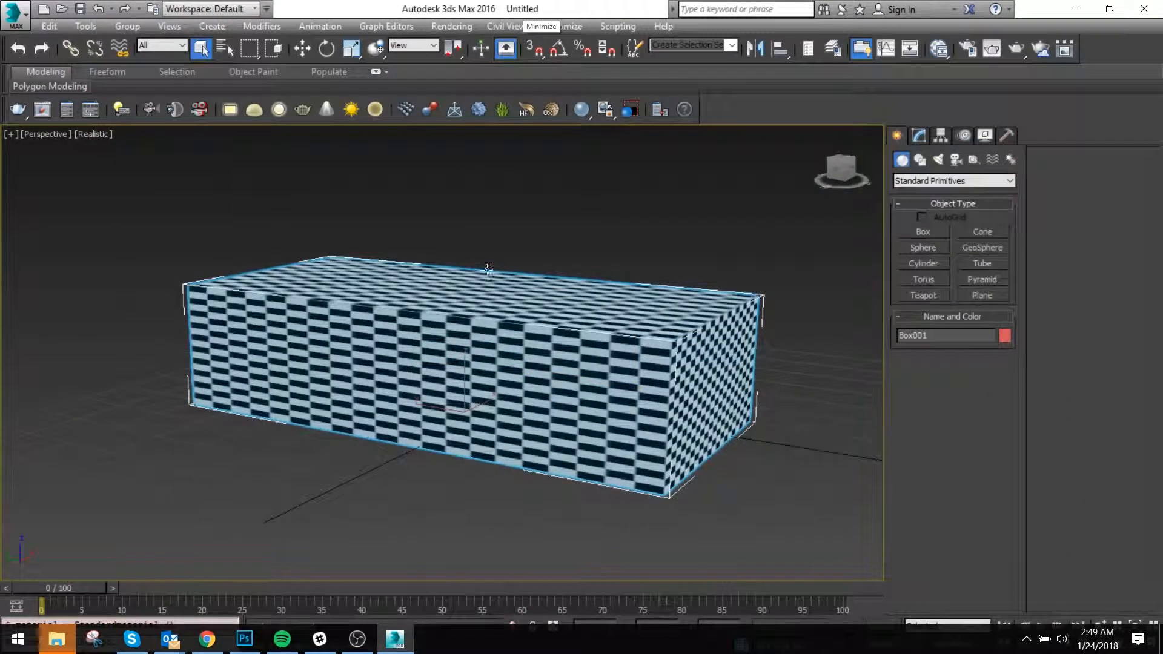
# Add an Unwrap UVW modifier to the box and open its UV editor.
pyautogui.click(919, 137)
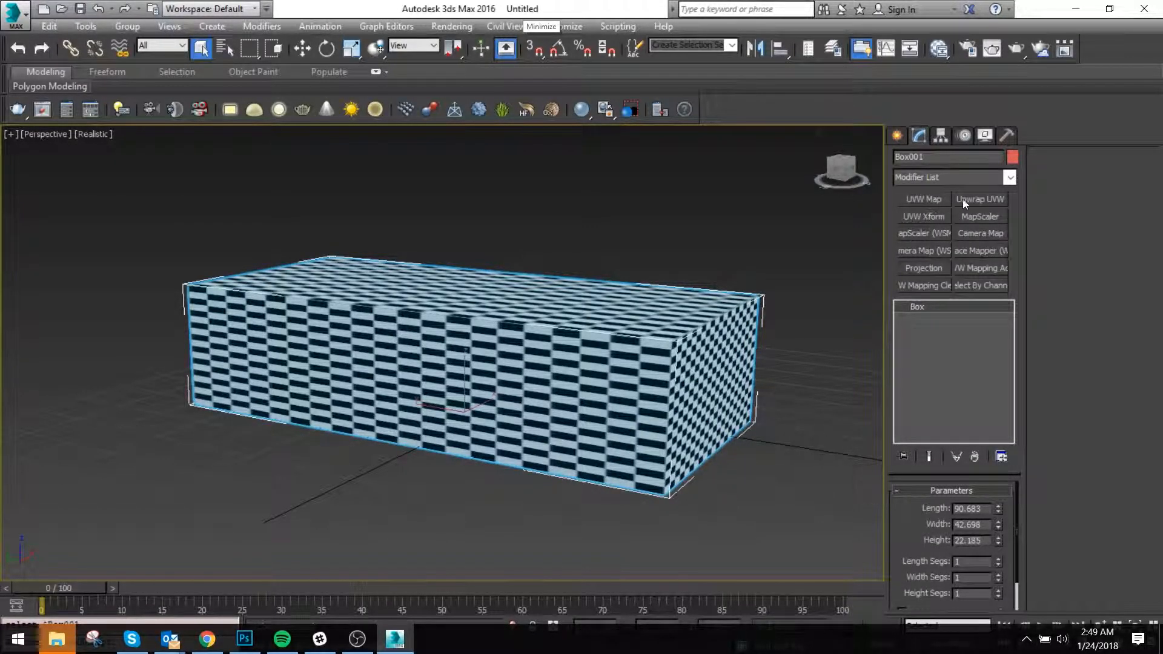
pyautogui.click(984, 199)
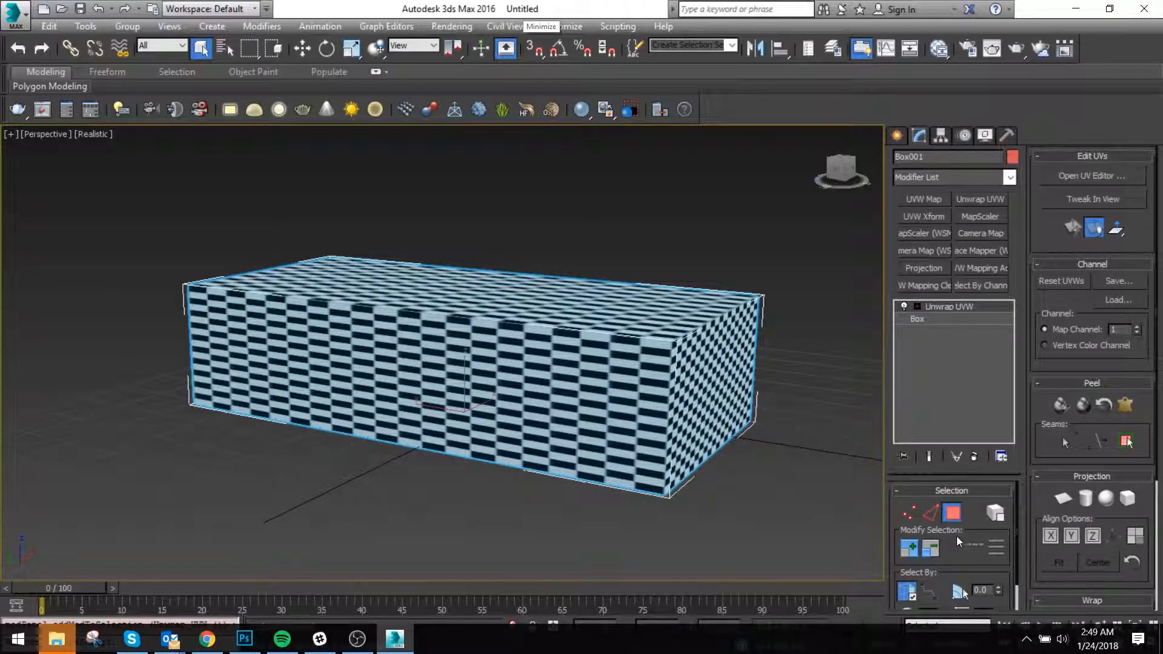
pyautogui.click(1076, 174)
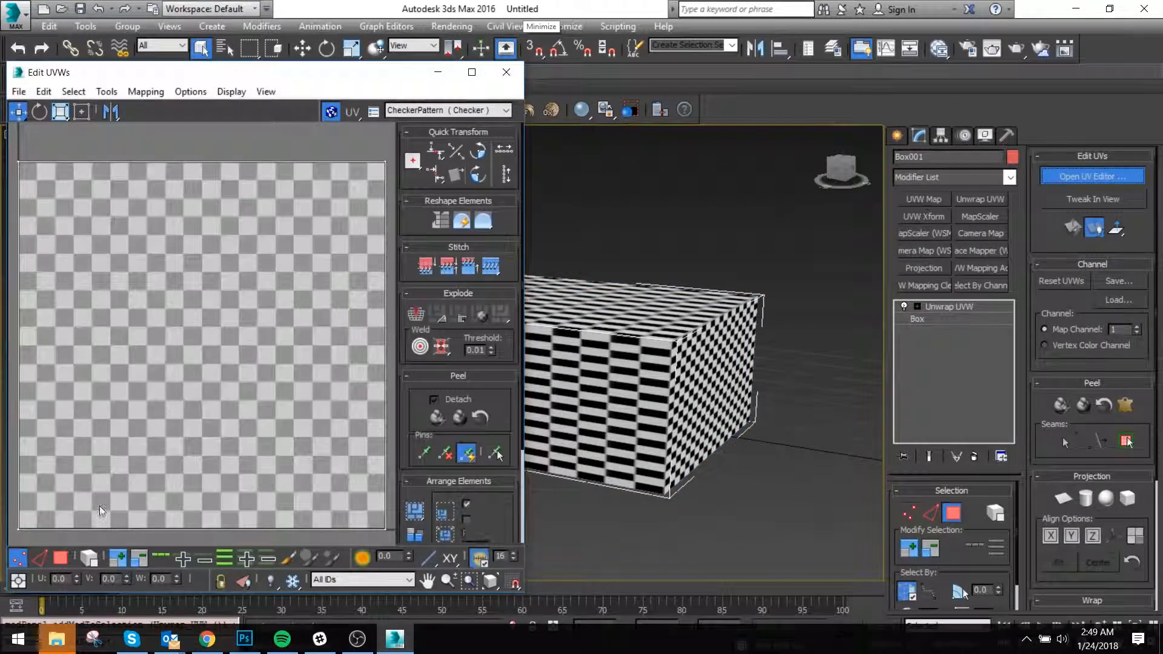
# Select all of the box's UV polygons and relax them by polygon angles with 100 iterations and an amount of 0.1.
pyautogui.click(62, 558)
pyautogui.hotkey('ctrl', 'a')
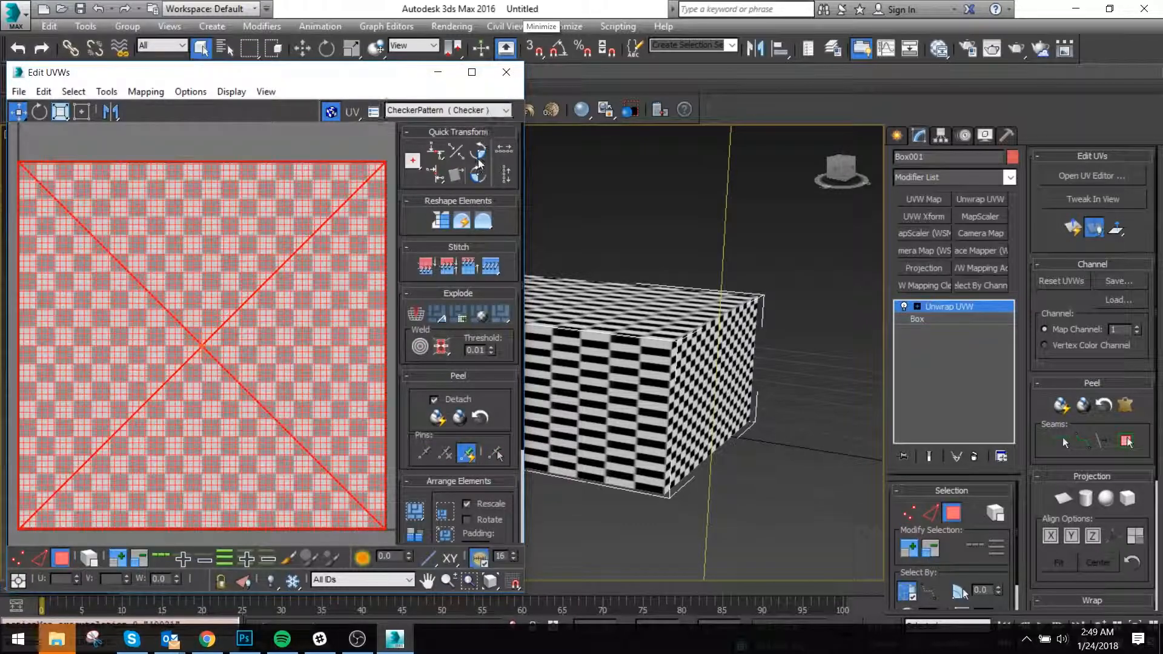
pyautogui.click(483, 221)
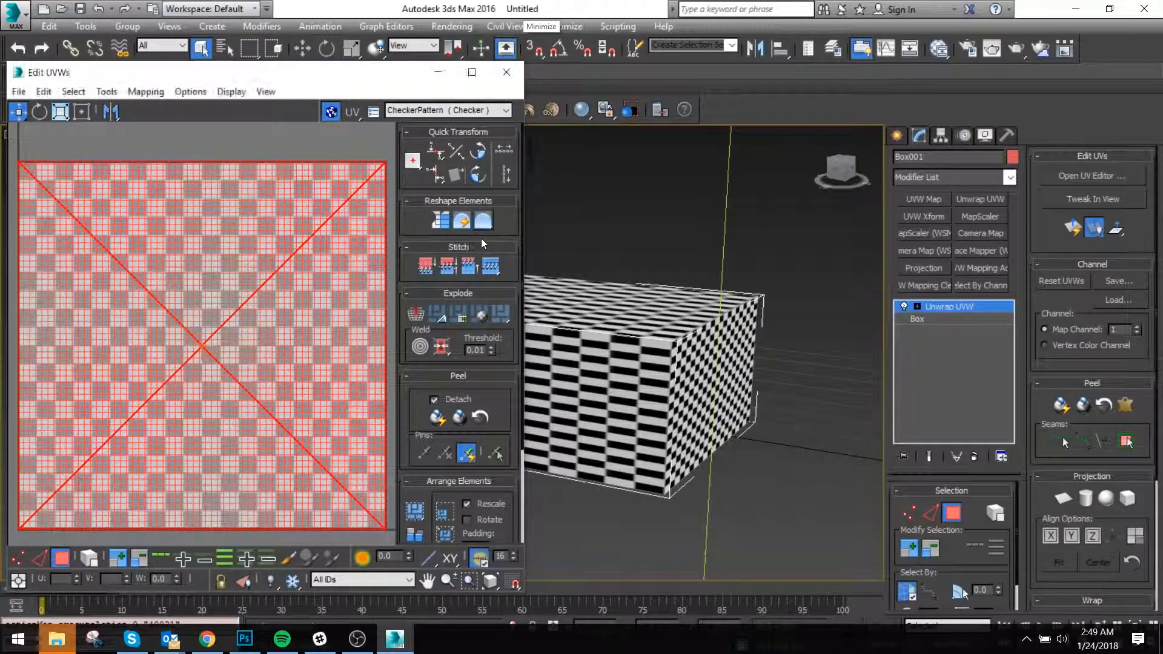
pyautogui.click(117, 139)
pyautogui.click(54, 169)
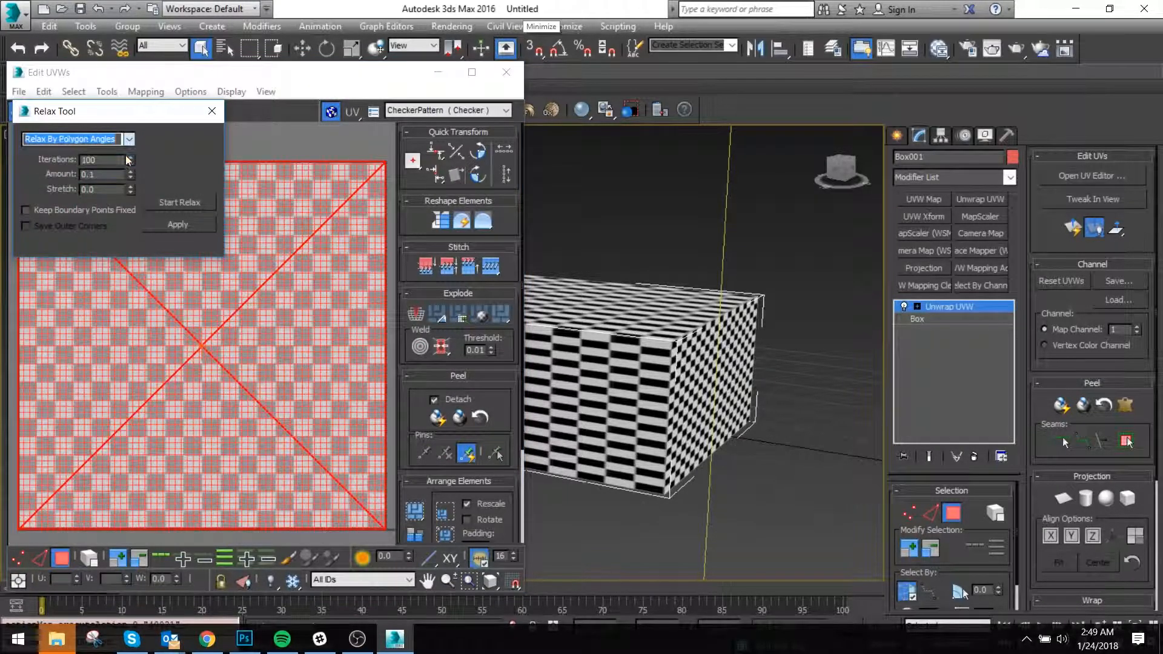
pyautogui.click(179, 203)
pyautogui.click(179, 202)
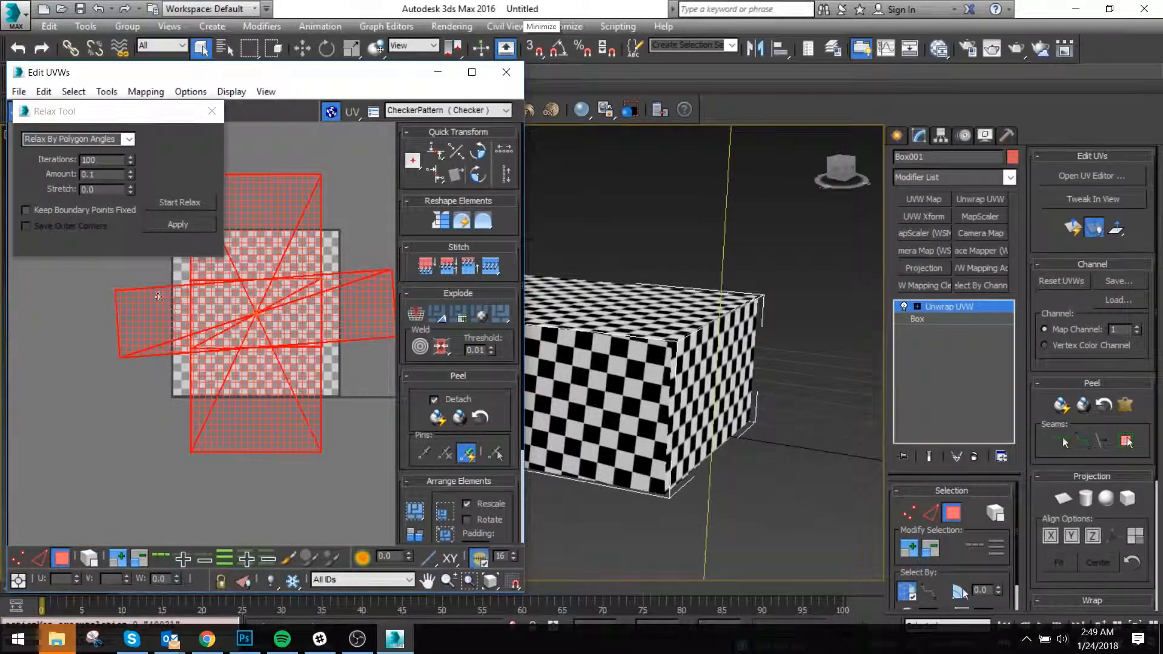
# Pack the relaxed UV shells into the texture square, adjust the long side shell and leave the UV editor.
pyautogui.click(416, 512)
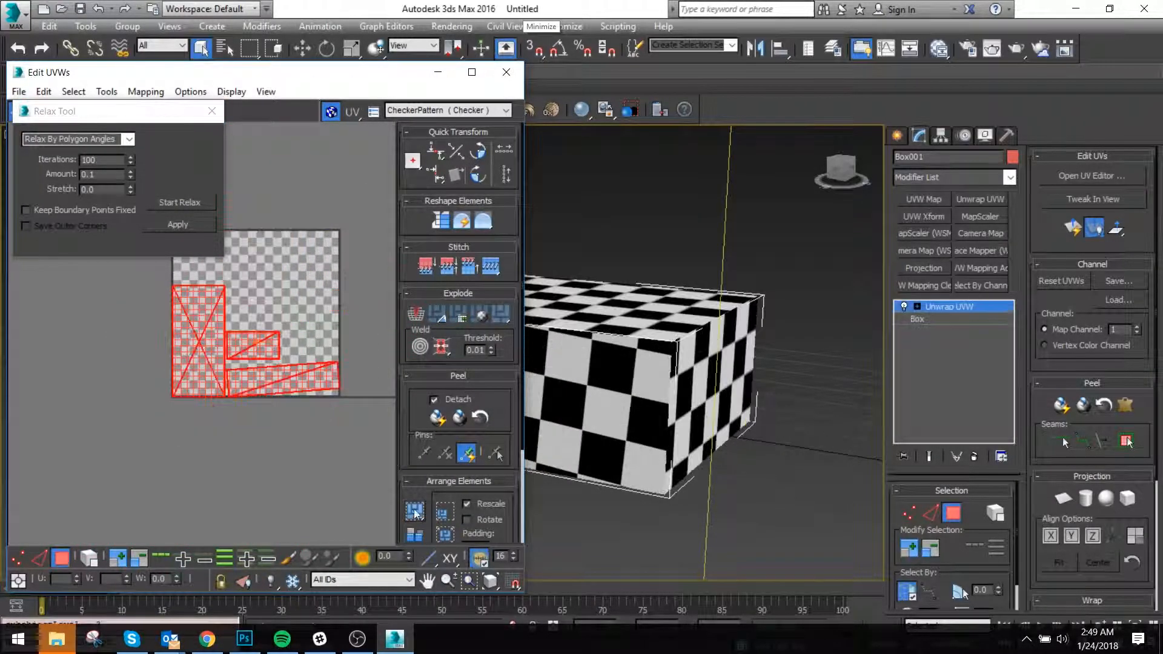
pyautogui.click(315, 368)
pyautogui.click(329, 381)
pyautogui.moveTo(335, 363); pyautogui.dragTo(336, 365)
pyautogui.moveTo(324, 379); pyautogui.dragTo(324, 378)
pyautogui.click(308, 327)
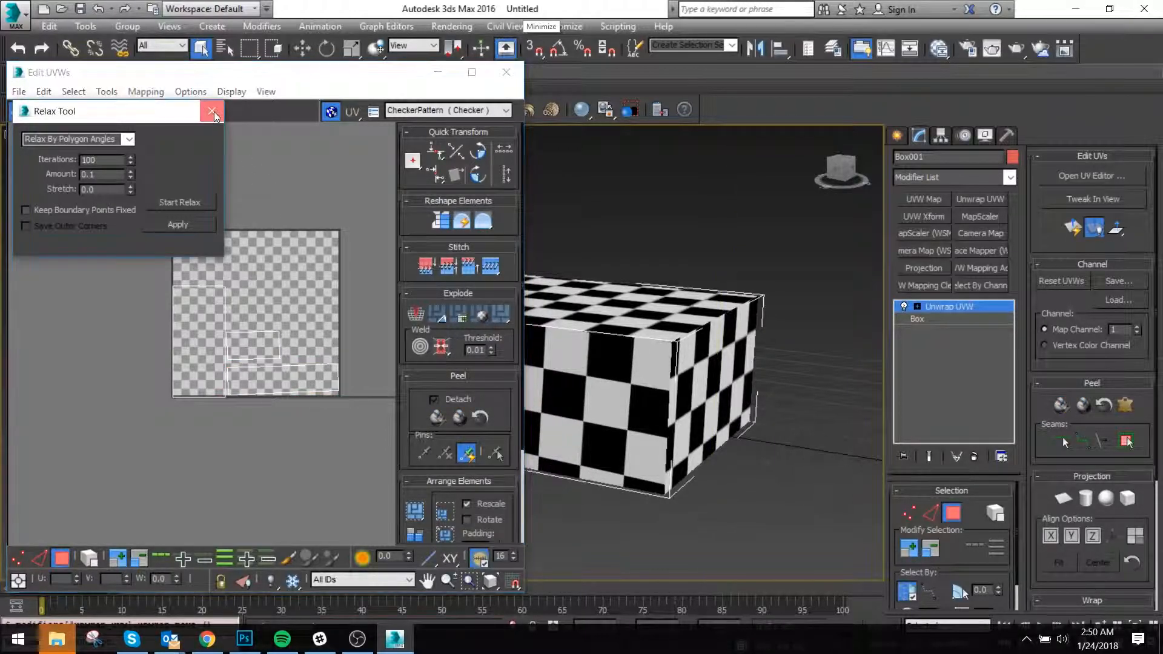
pyautogui.click(212, 111)
pyautogui.click(507, 73)
pyautogui.press('1')
pyautogui.press('1')
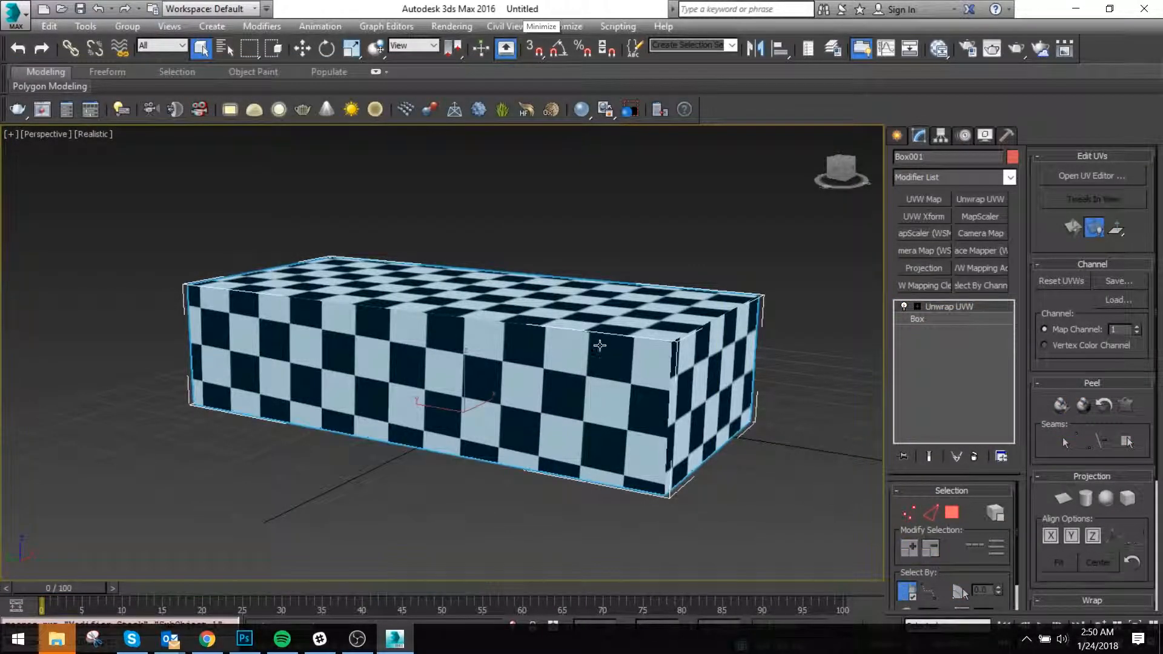
# Add a TurboSmooth modifier above the box's Unwrap UVW modifier.
pyautogui.click(931, 179)
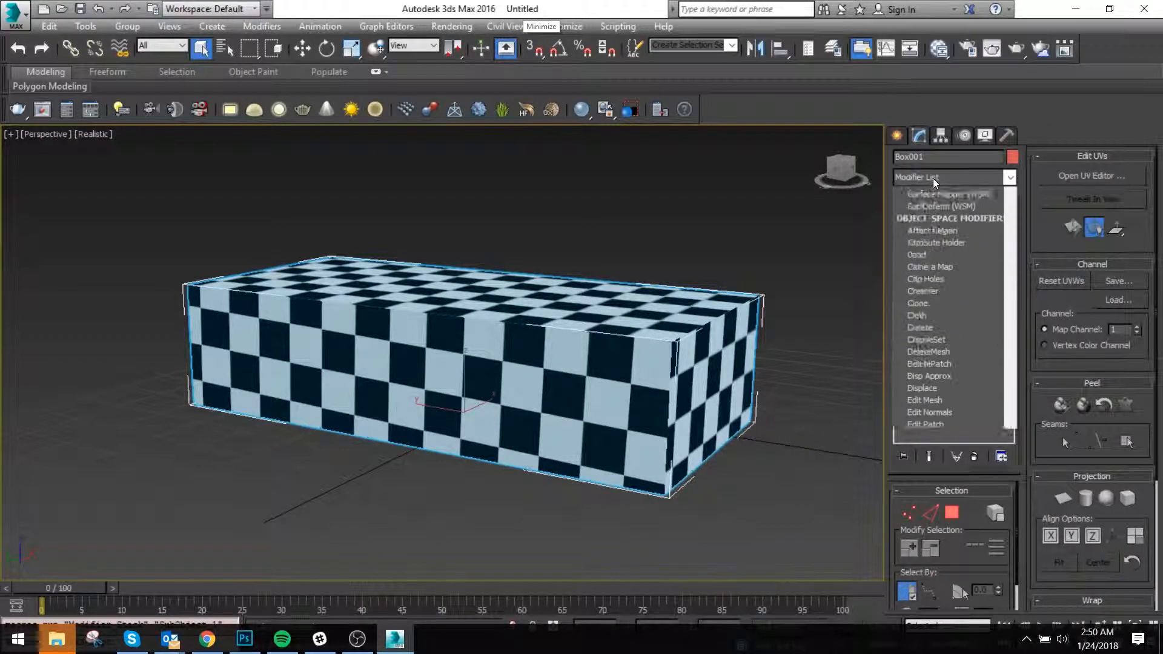
pyautogui.write('tu')
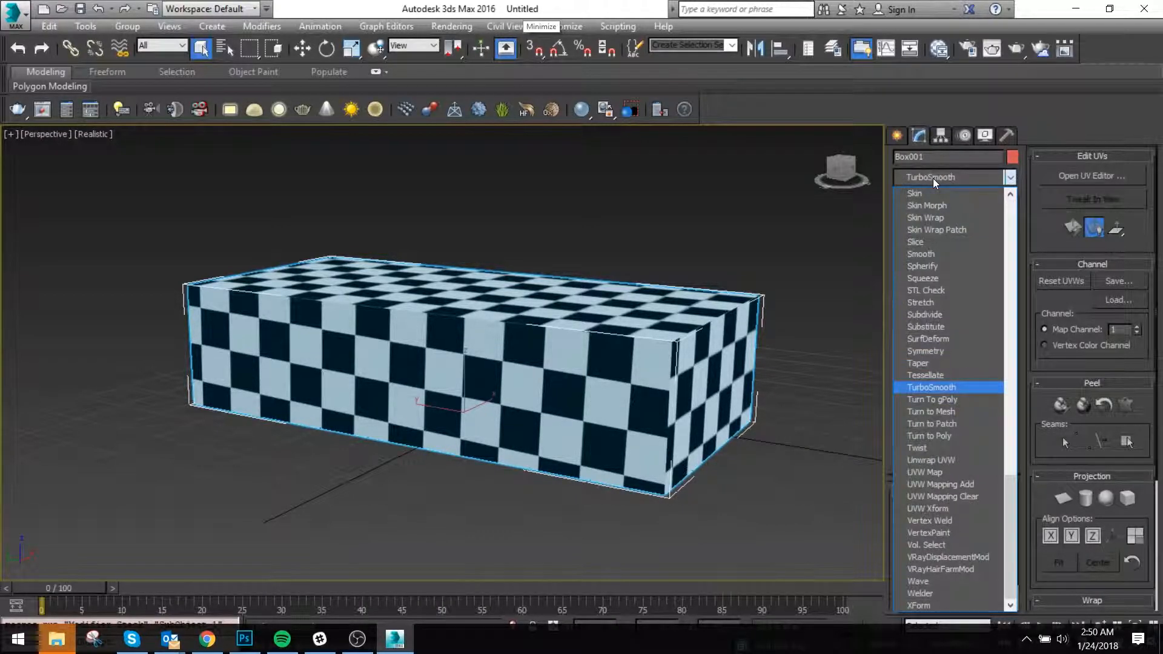
pyautogui.press('Return')
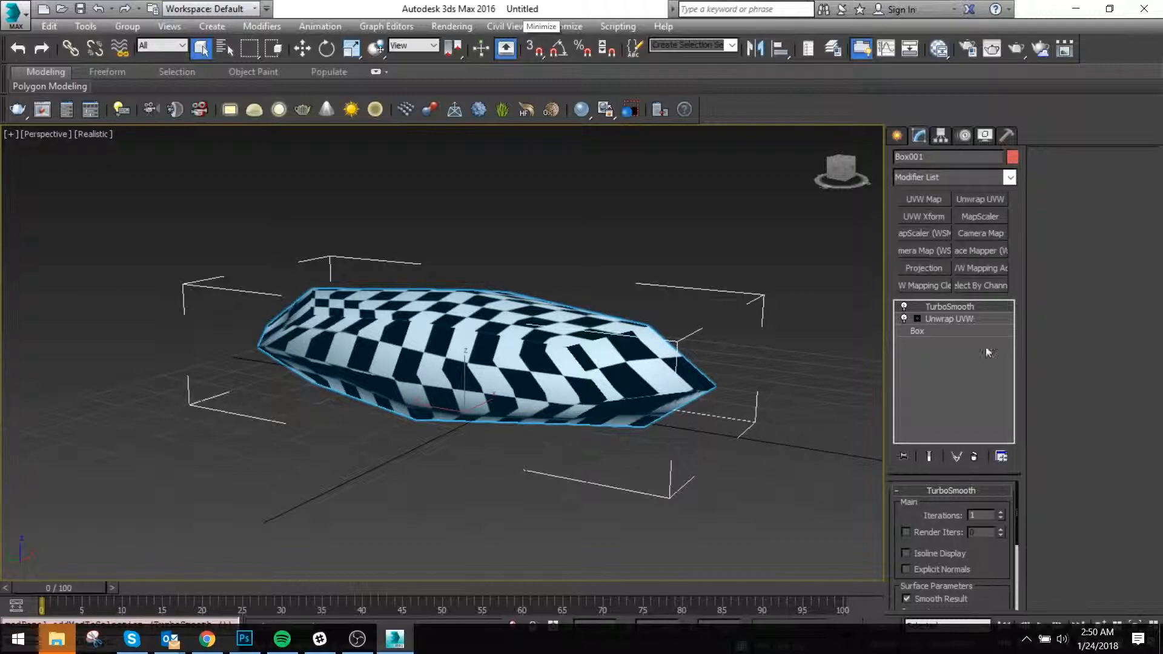
# Insert a Chamfer modifier between Unwrap UVW and TurboSmooth in the box's modifier stack.
pyautogui.click(948, 316)
pyautogui.click(939, 176)
pyautogui.write('ch')
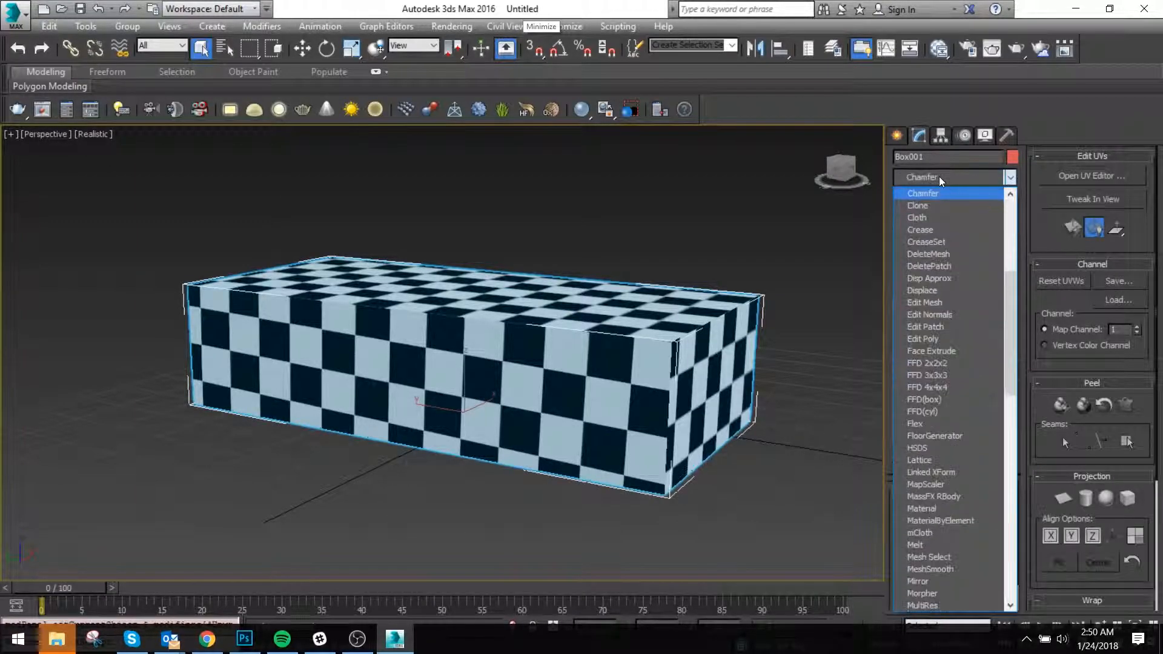
pyautogui.press('Return')
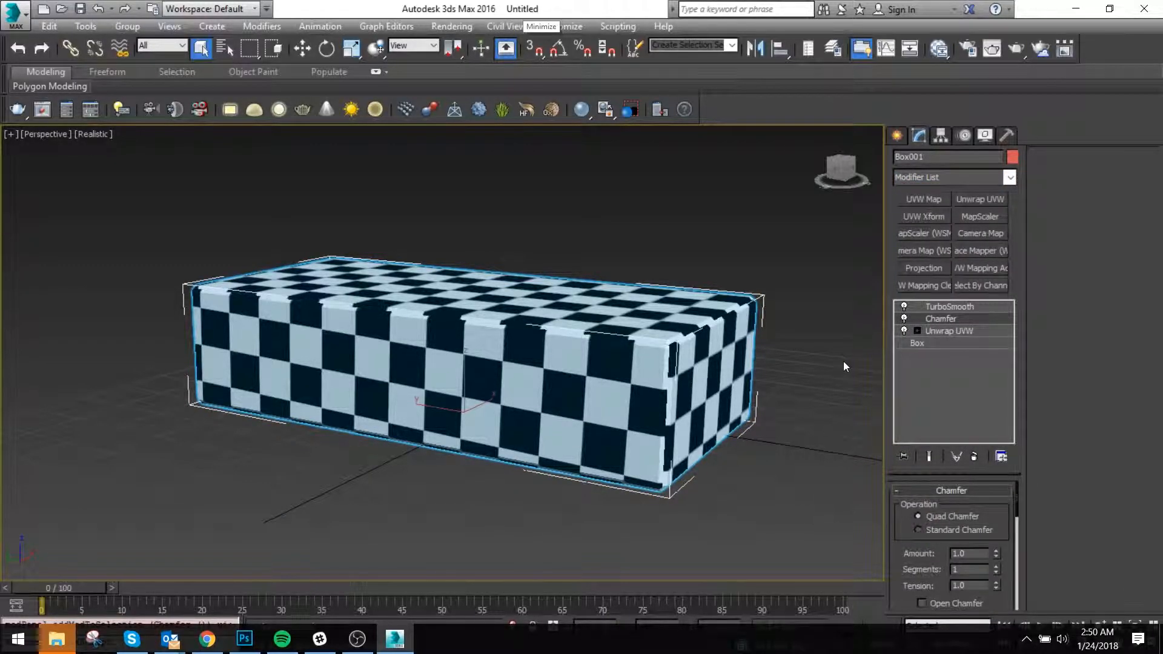
# Show edged faces and set the Chamfer modifier's tension to 0 and its amount to 3.31.
pyautogui.press('F4')
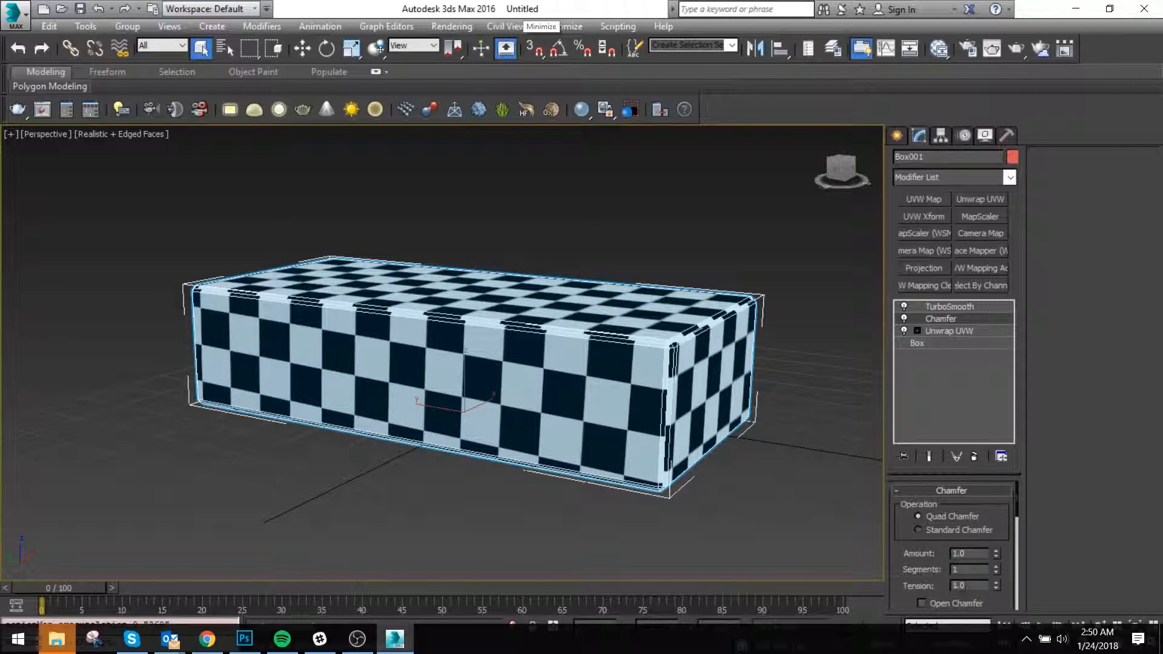
pyautogui.write('0')
pyautogui.press('Return')
pyautogui.moveTo(996, 548); pyautogui.dragTo(988, 379)
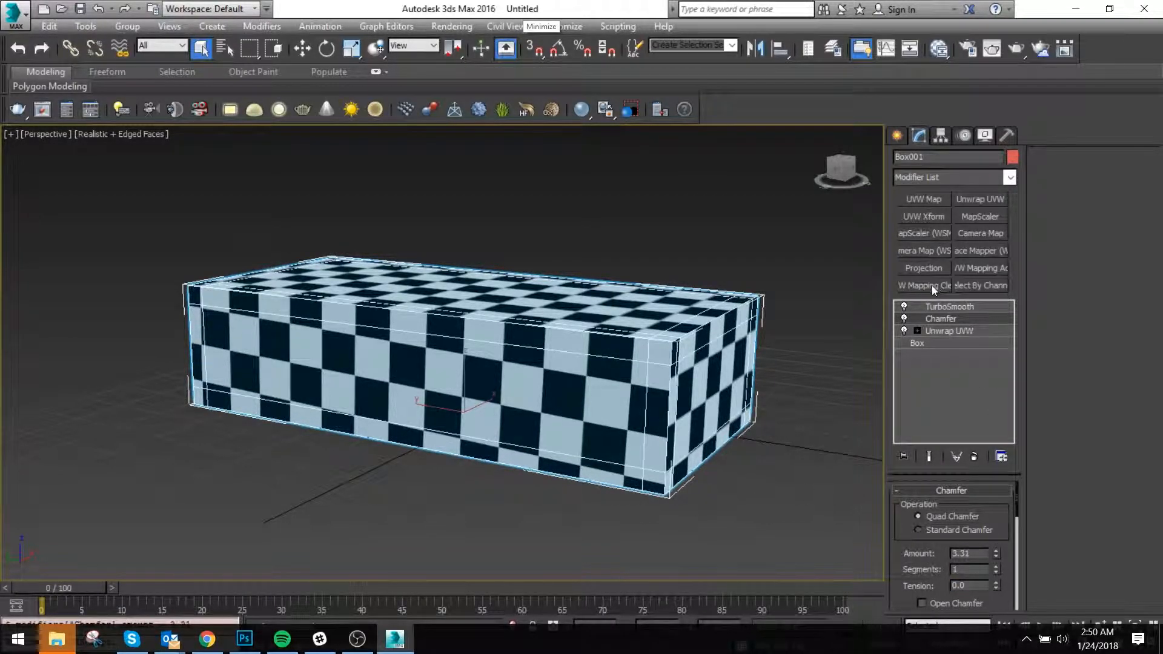
# Return to the TurboSmooth level and examine the checker pattern along the box's edges with edged faces turned off.
pyautogui.click(937, 308)
pyautogui.scroll(3, 397, 272)
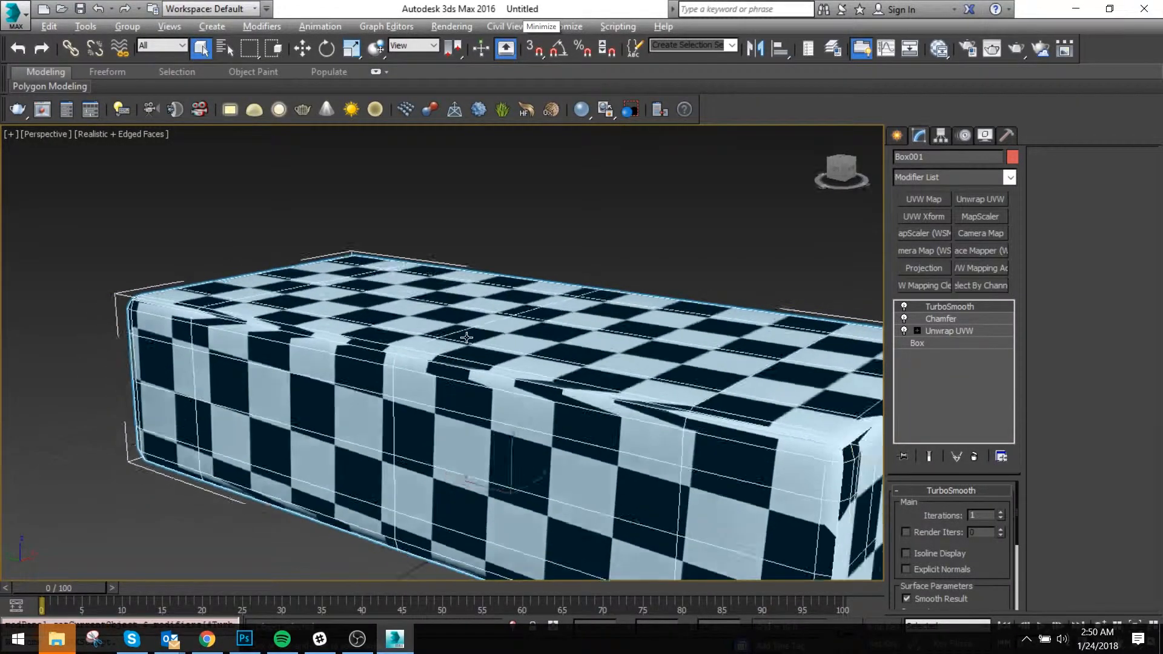
pyautogui.keyDown('alt'); pyautogui.moveTo(475, 337); pyautogui.dragTo(496, 293, button='middle'); pyautogui.keyUp('alt')
pyautogui.press('F4')
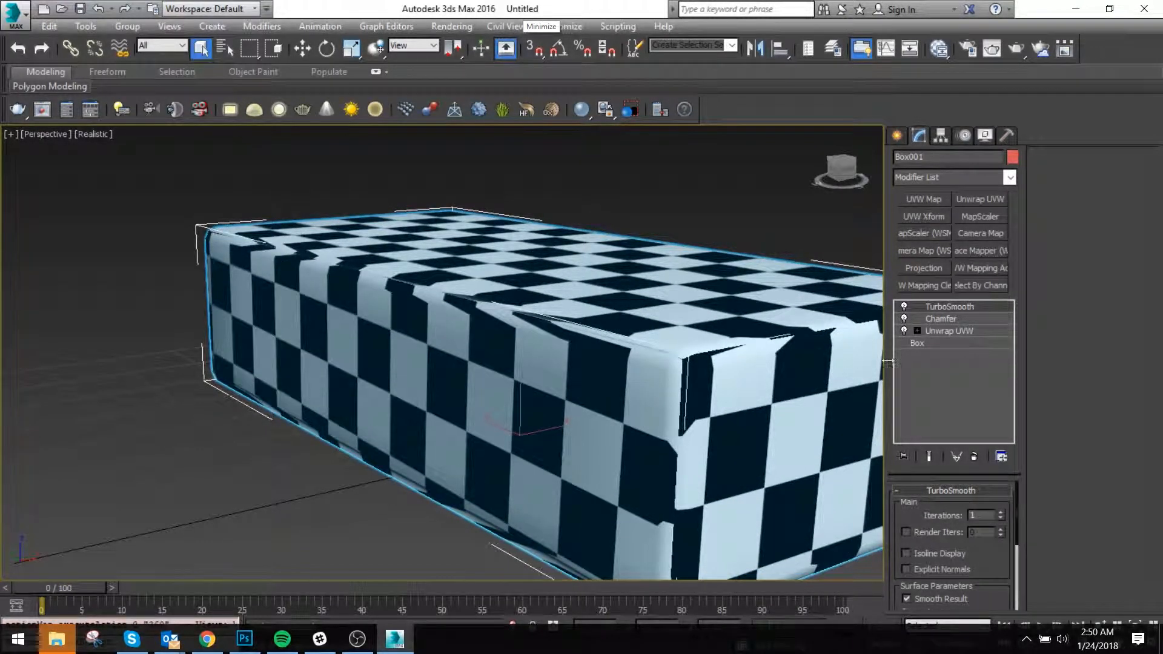
# Collapse the box's modifier stack up to and including Chamfer, keeping TurboSmooth above it.
pyautogui.rightClick(948, 323)
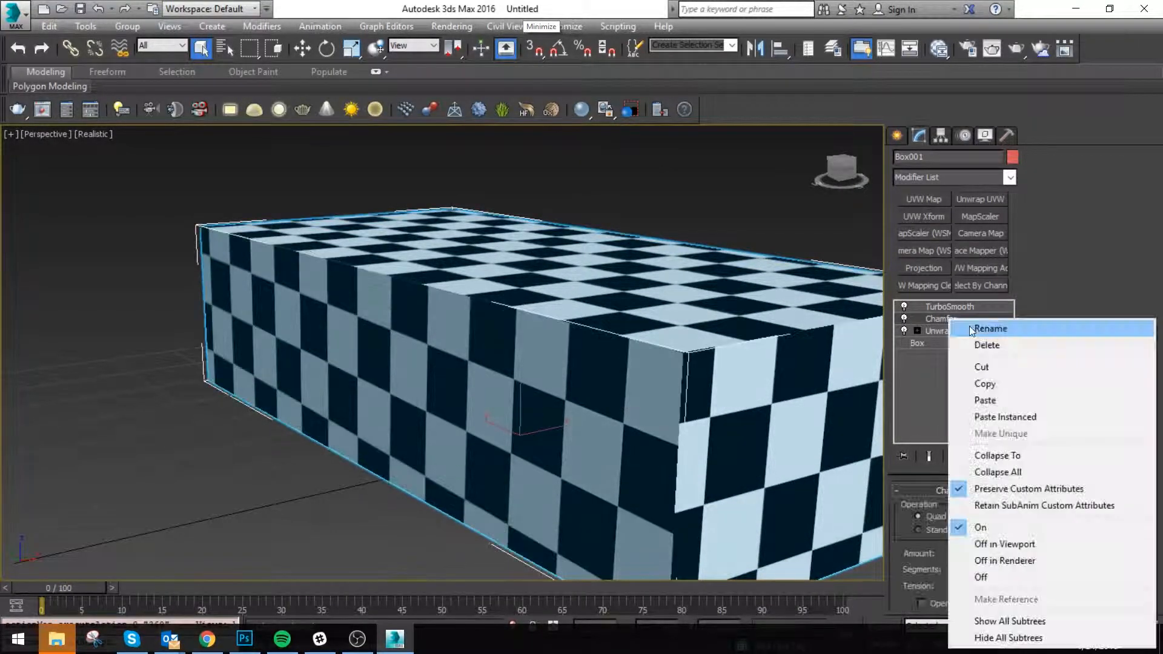
pyautogui.click(1015, 456)
pyautogui.click(647, 398)
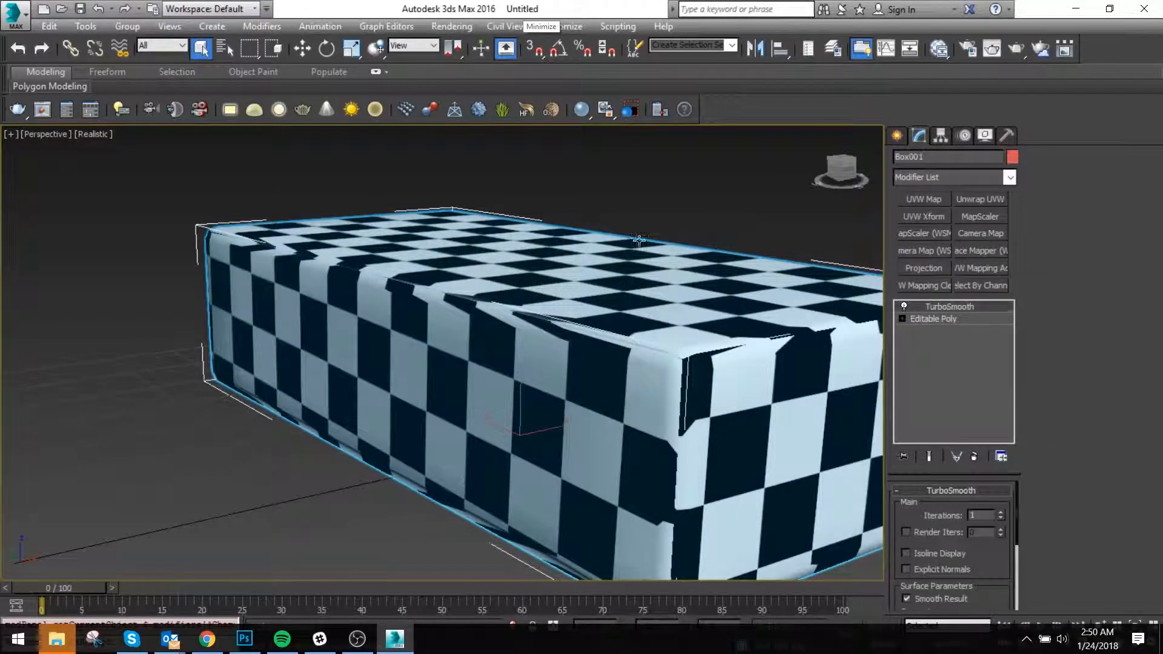
pyautogui.click(699, 212)
pyautogui.click(405, 284)
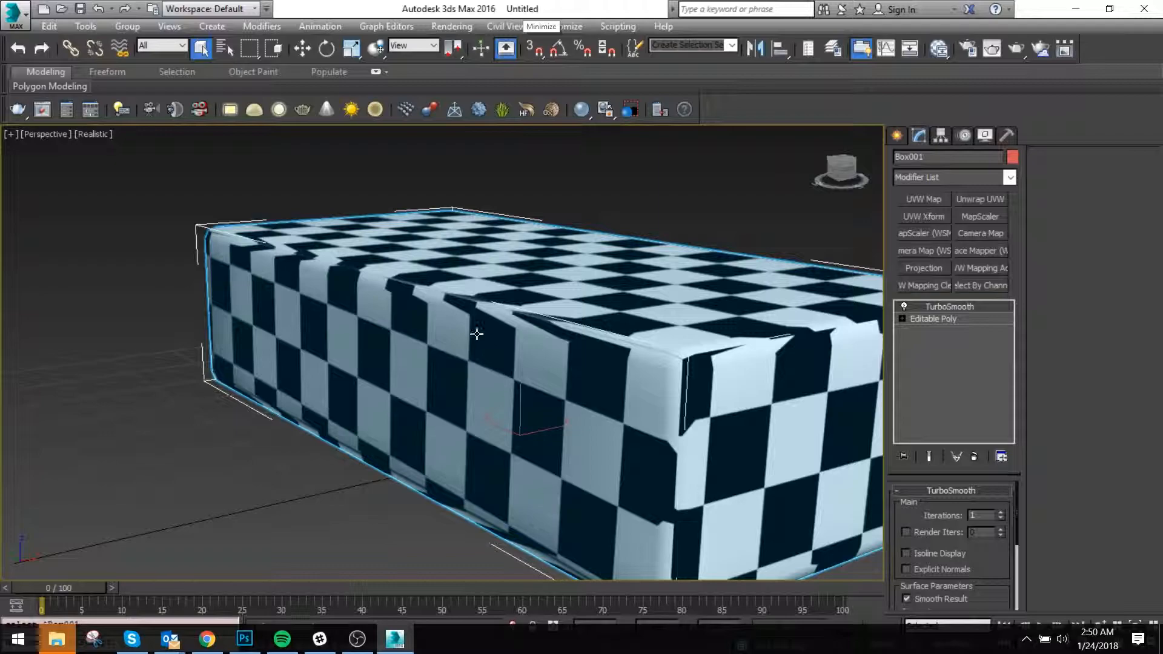
# Try 3 TurboSmooth iterations on the box to compare the checker distortion, and return to 1 iteration.
pyautogui.click(1002, 513)
pyautogui.click(1002, 513)
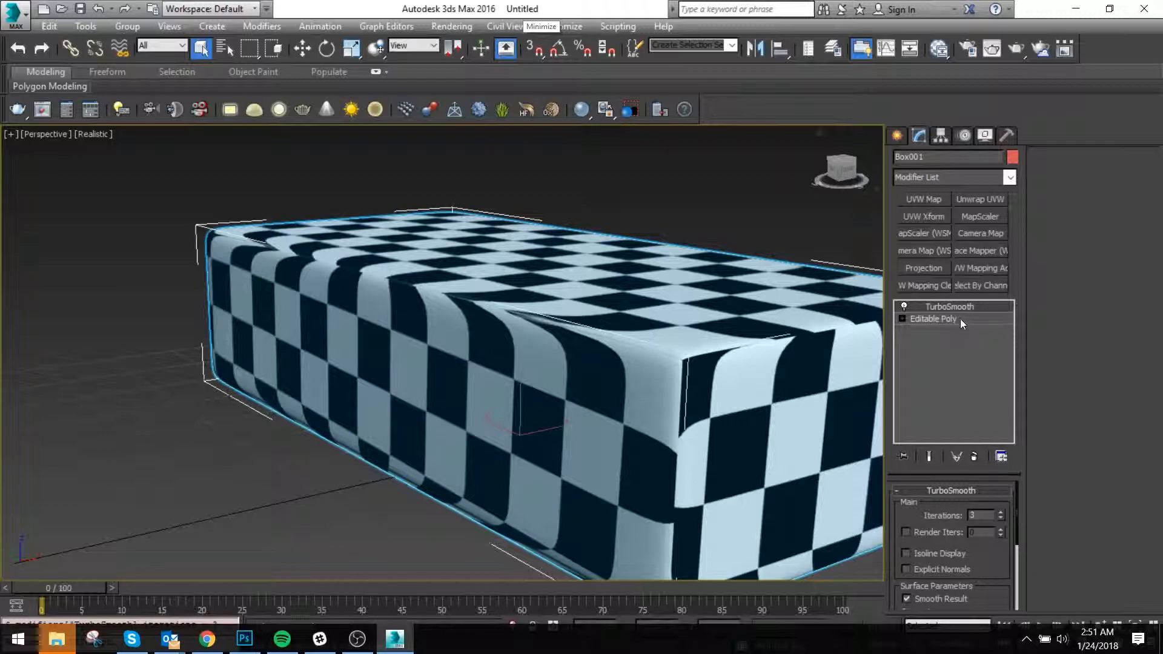
pyautogui.click(1001, 519)
pyautogui.click(1001, 519)
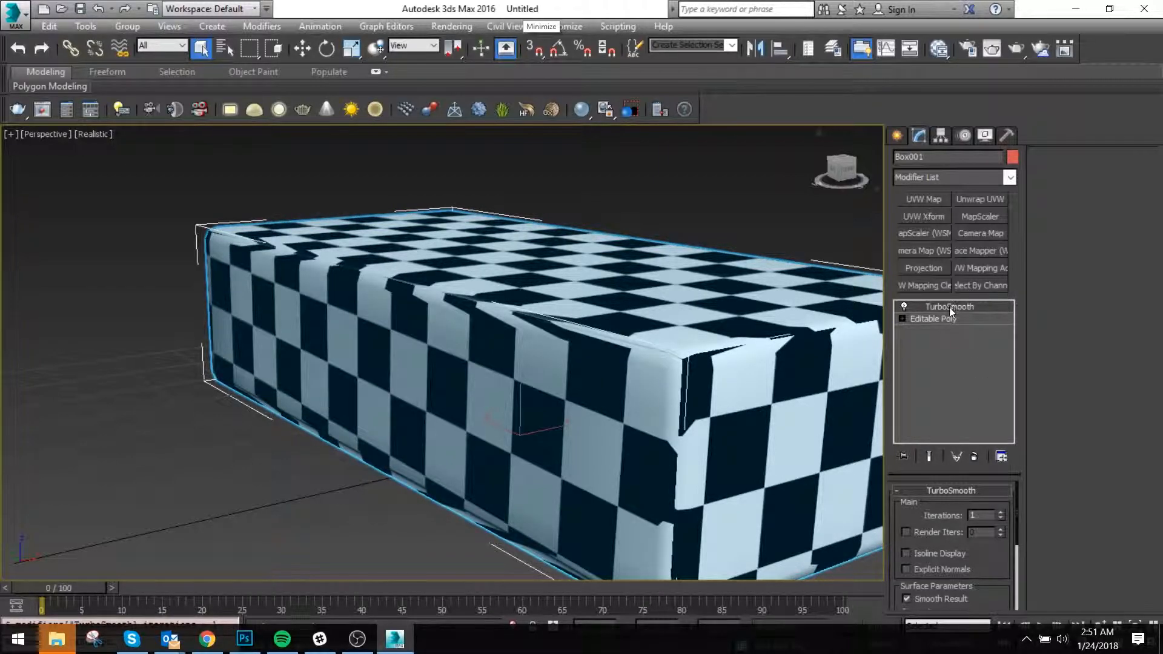
# Show edged faces and clone the box, placing the copy beside the end of the original.
pyautogui.press('F3')
pyautogui.press('F3')
pyautogui.press('F4')
pyautogui.scroll(-6, 620, 269)
pyautogui.press('w')
pyautogui.keyDown('shift'); pyautogui.moveTo(550, 305); pyautogui.dragTo(785, 417); pyautogui.keyUp('shift')
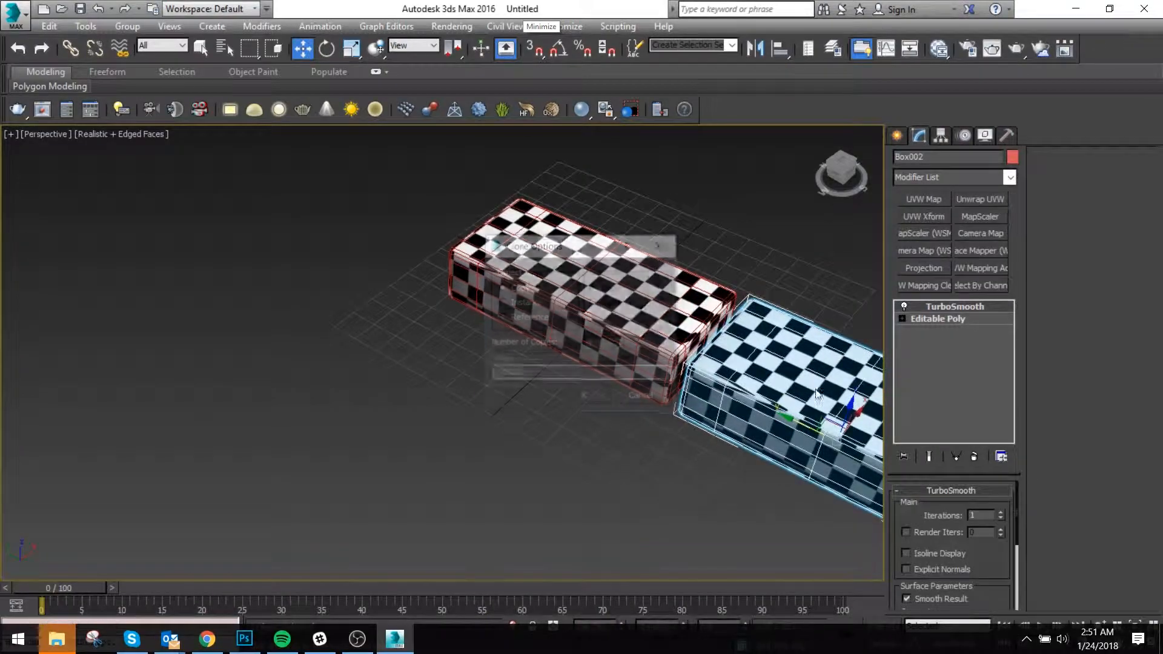
pyautogui.click(584, 395)
pyautogui.scroll(-3, 627, 402)
# Collapse the copied box's stack including TurboSmooth and convert the result to an Editable Poly.
pyautogui.click(944, 308)
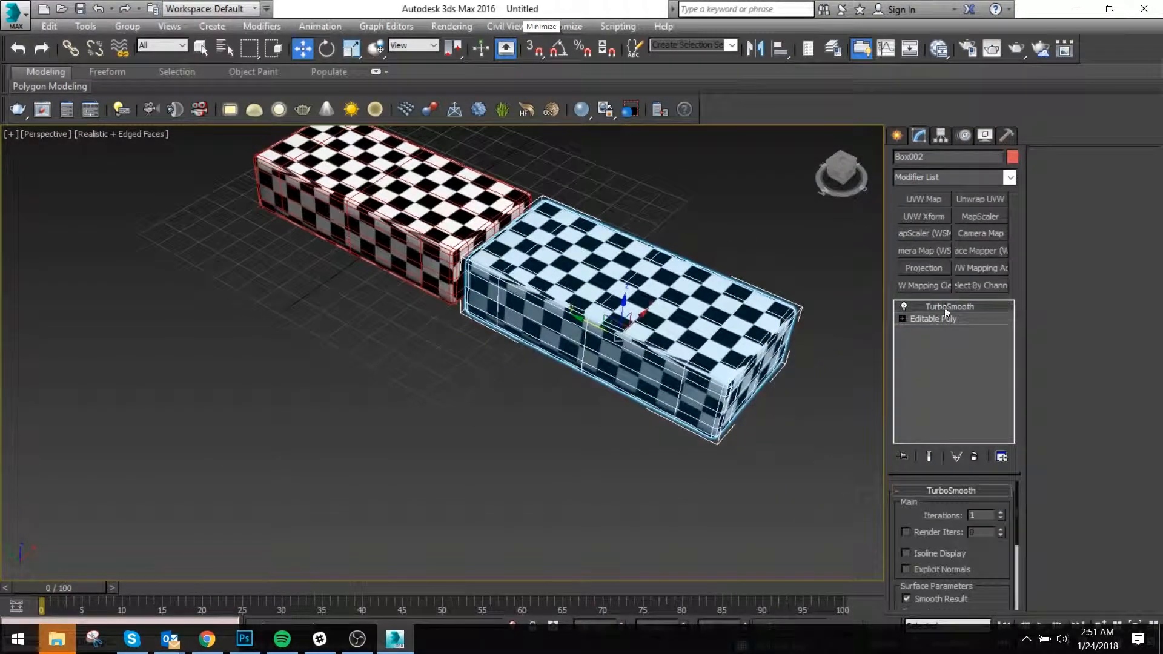
pyautogui.rightClick(944, 307)
pyautogui.click(995, 444)
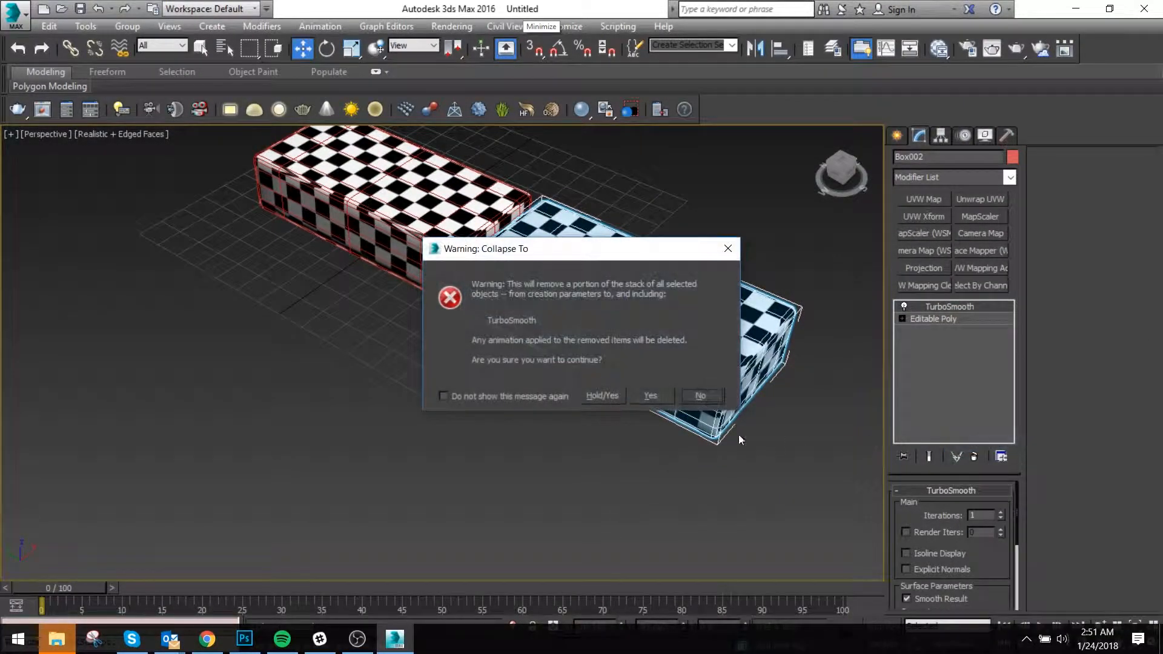
pyautogui.click(651, 396)
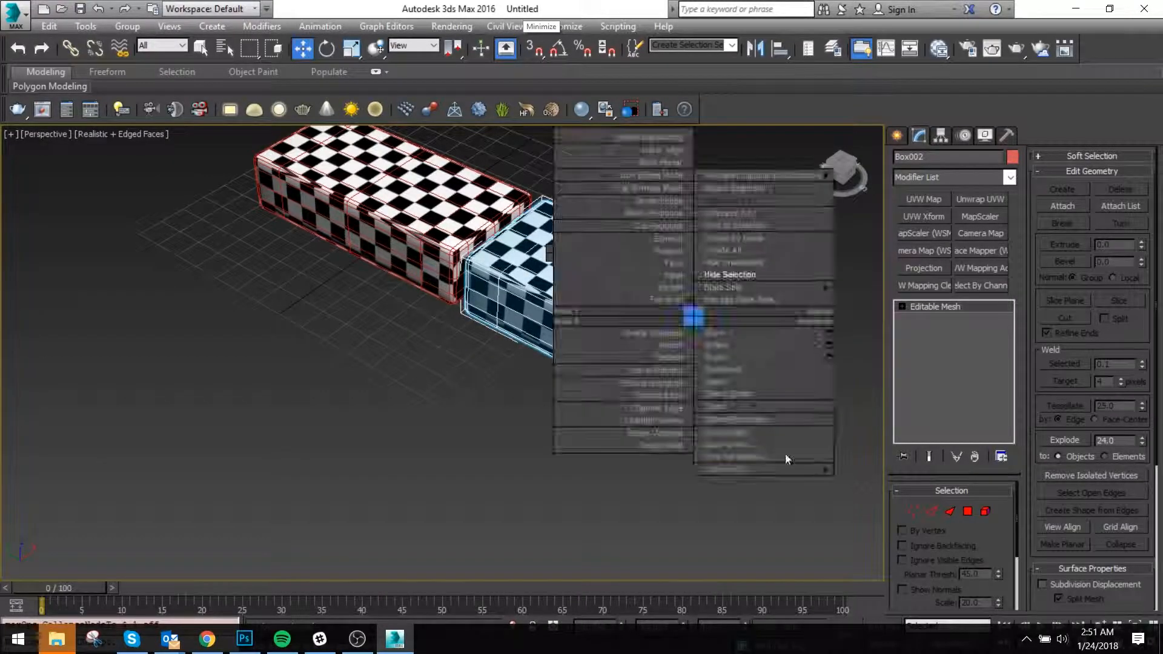
pyautogui.press('c')
pyautogui.rightClick(967, 308)
pyautogui.press('Escape')
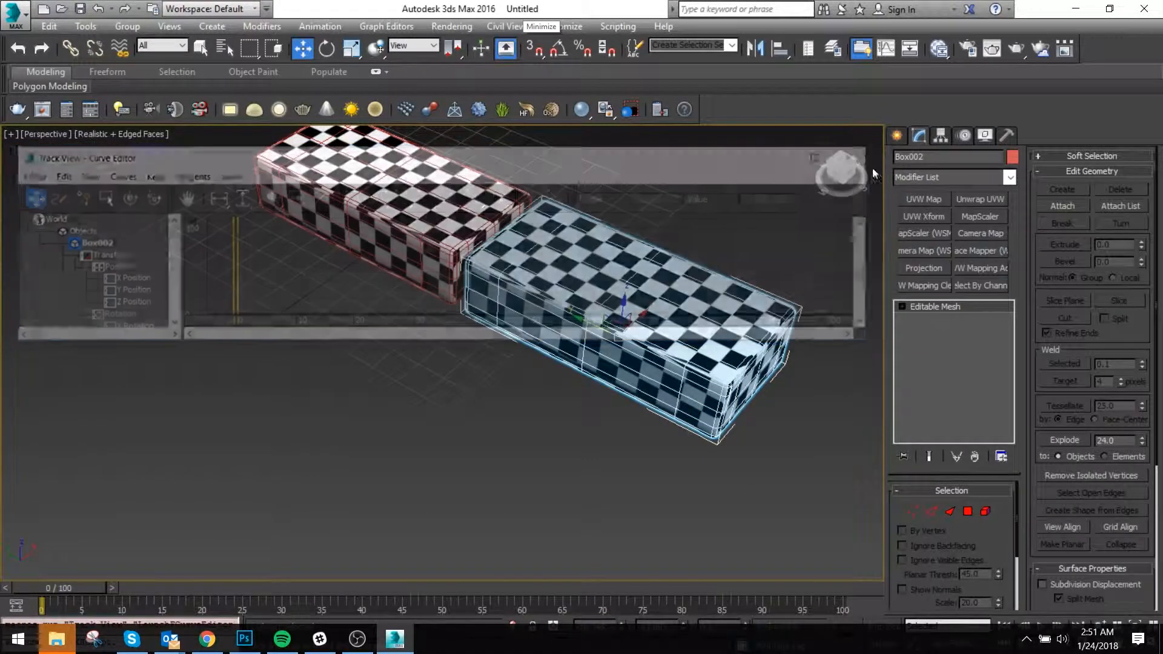
pyautogui.rightClick(945, 312)
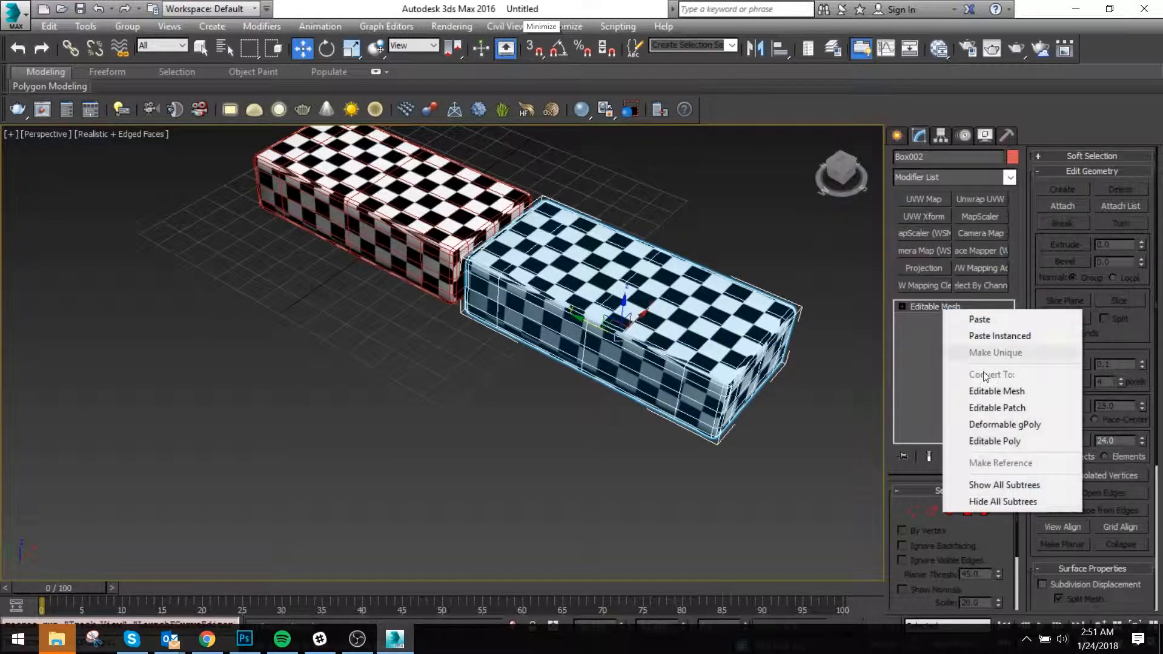
pyautogui.click(1009, 440)
# Add an Unwrap UVW modifier to the copied box and relax all its UVs by polygon angles in the UV editor.
pyautogui.click(982, 200)
pyautogui.click(1068, 177)
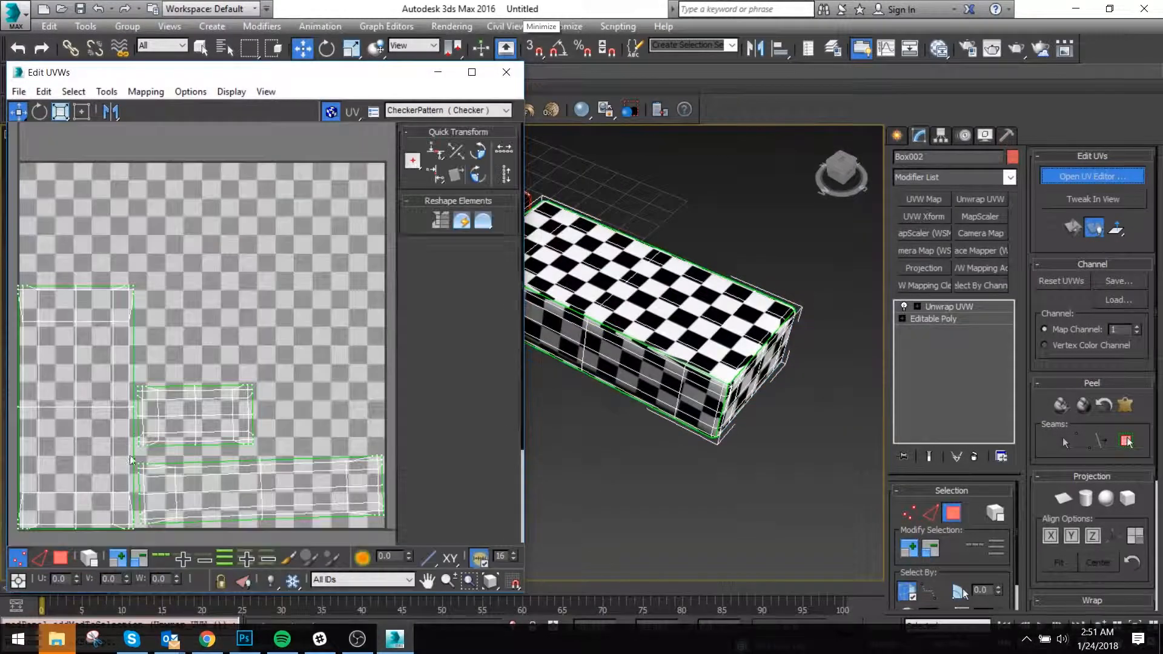
pyautogui.hotkey('ctrl', 'a')
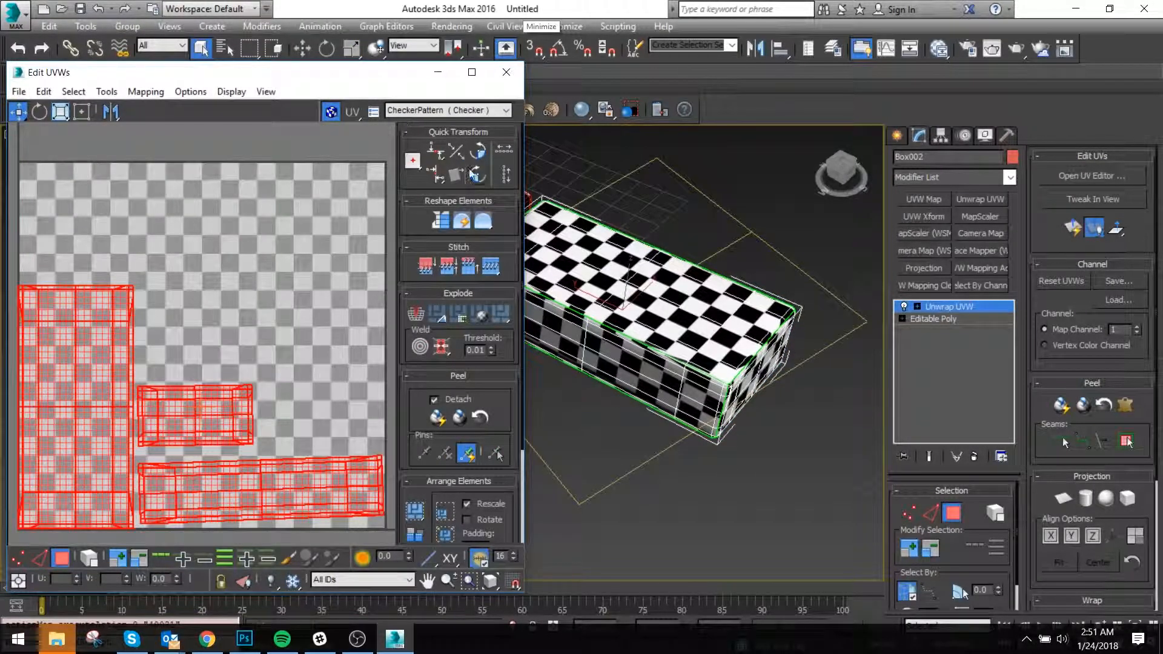
pyautogui.click(482, 221)
pyautogui.click(128, 140)
pyautogui.click(120, 152)
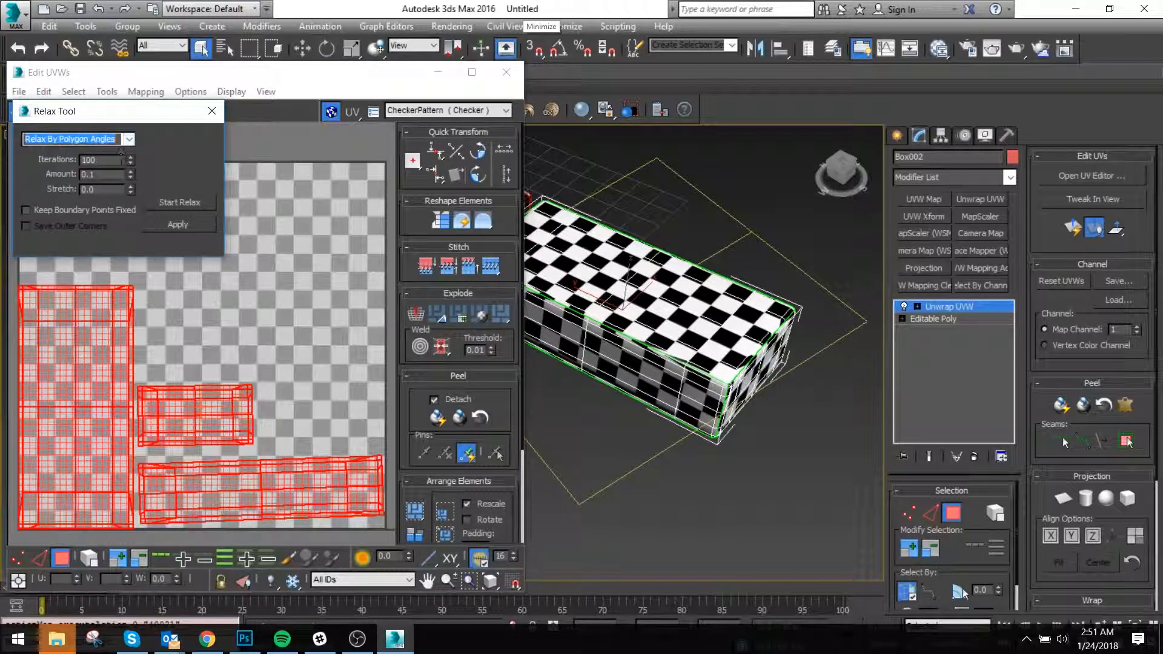
pyautogui.click(191, 201)
pyautogui.click(187, 202)
pyautogui.click(208, 114)
pyautogui.click(506, 72)
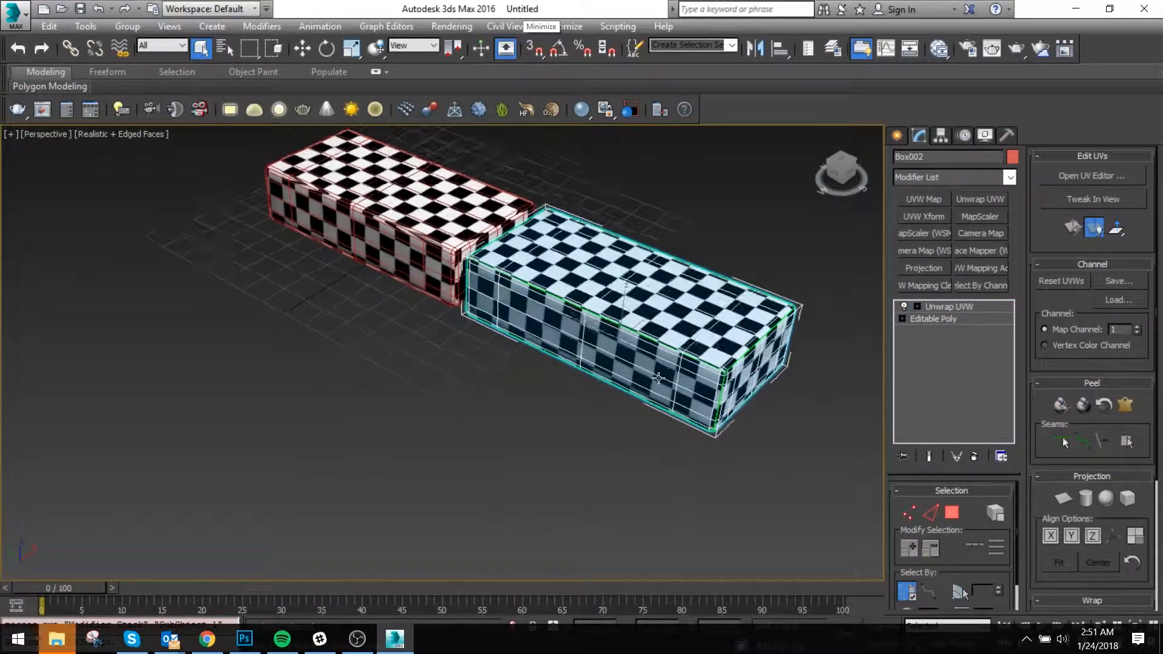
# Turn off edged faces and compare the checker pattern on the copied box with the original.
pyautogui.press('F4')
pyautogui.scroll(3, 383, 205)
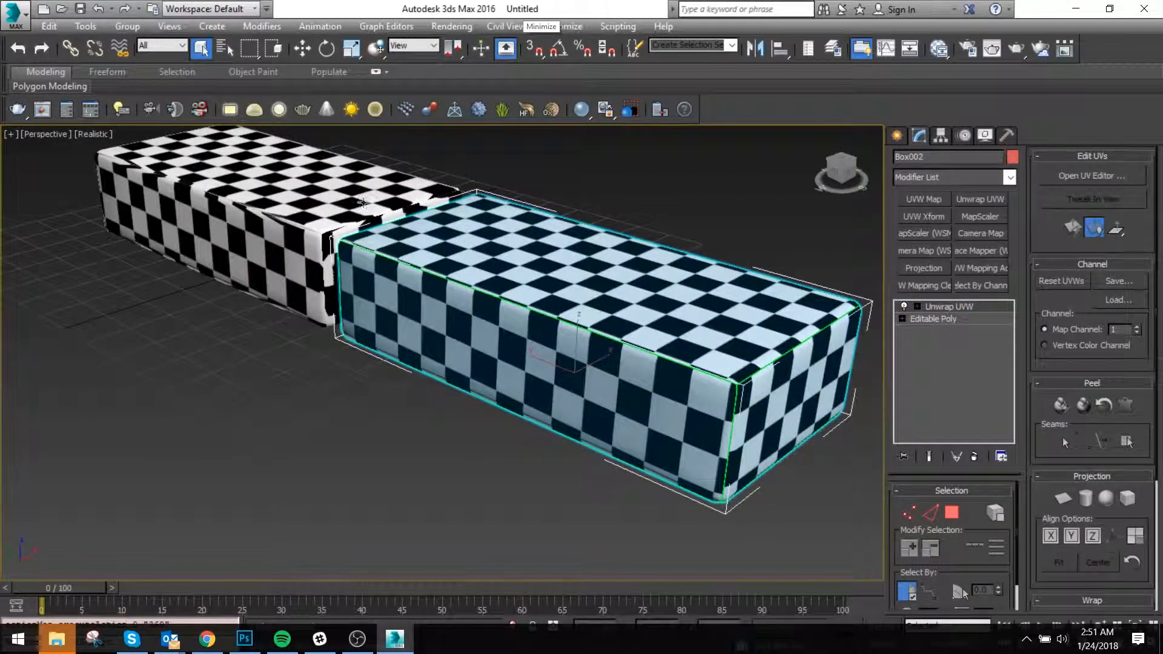
pyautogui.click(272, 200)
pyautogui.click(546, 316)
# Add a TurboSmooth modifier above the copied box's Unwrap UVW modifier.
pyautogui.click(973, 177)
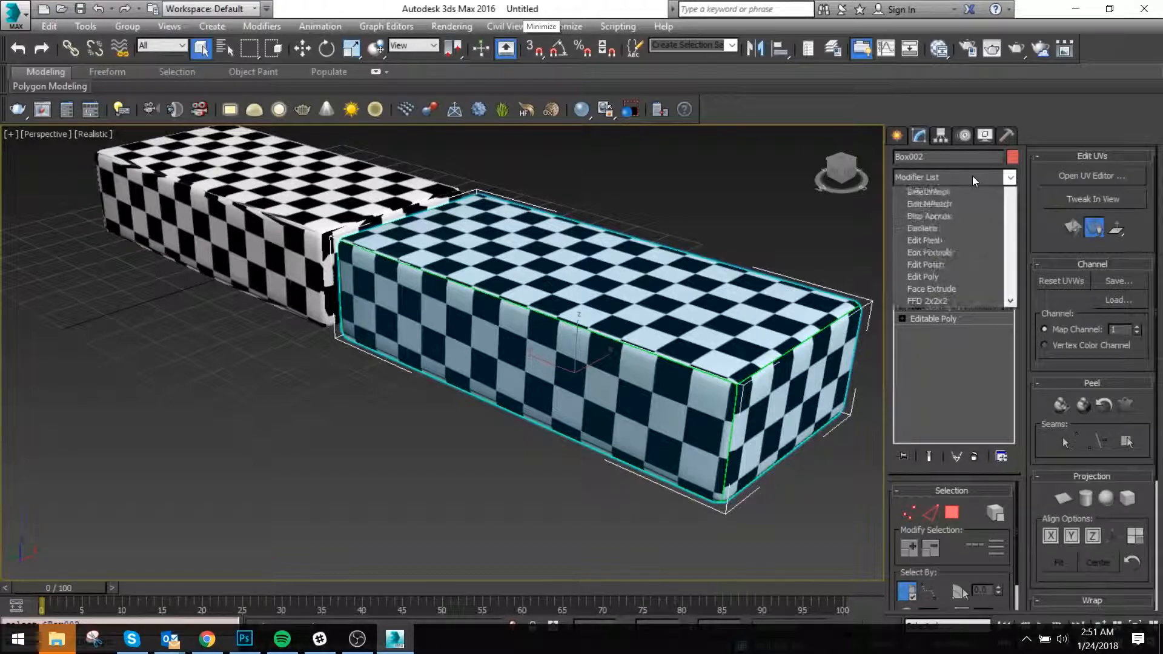
pyautogui.click(972, 172)
pyautogui.click(966, 175)
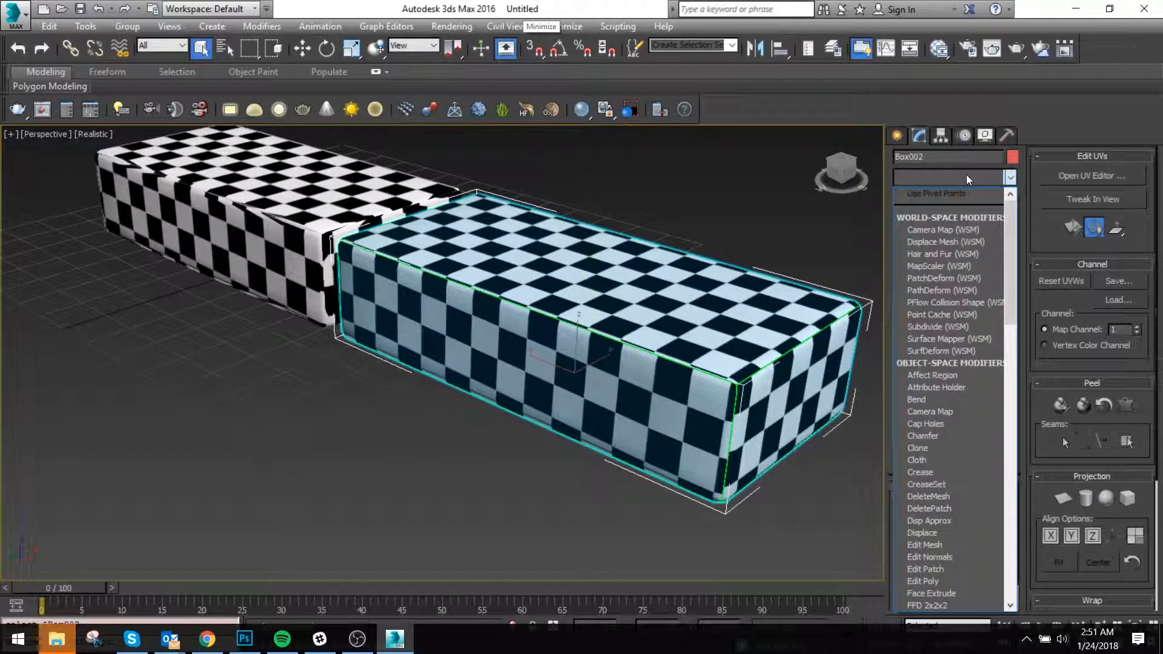
pyautogui.write('tu')
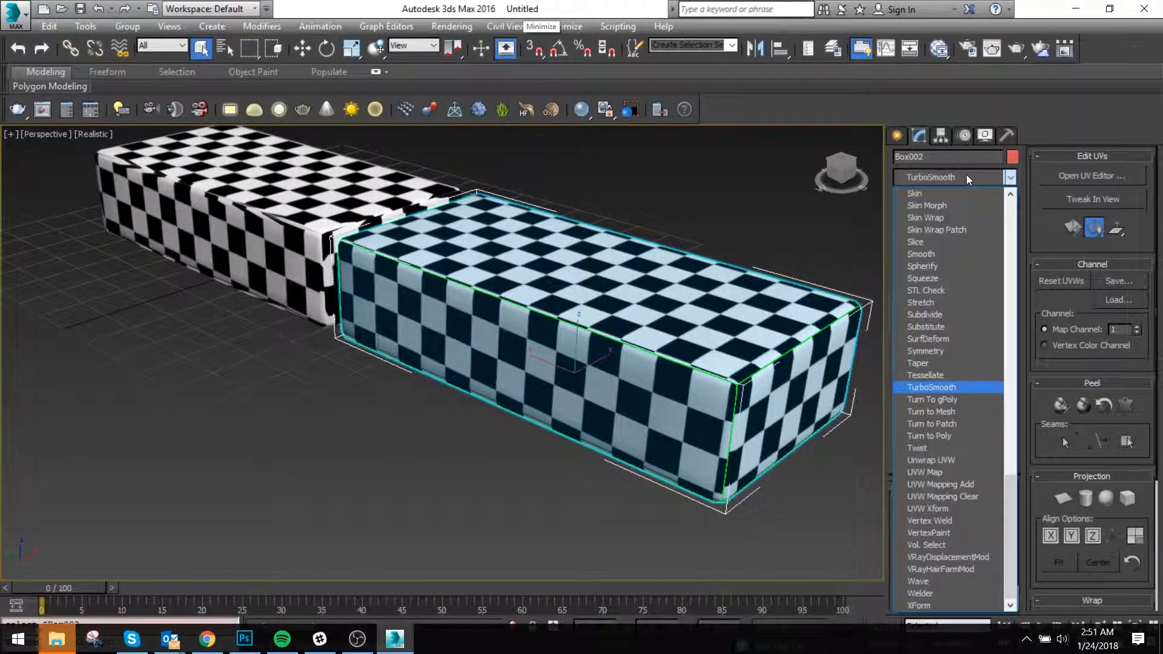
pyautogui.press('Return')
# Try an extra TurboSmooth iteration on the copied box while inspecting its checker seams, and return to 1 iteration.
pyautogui.keyDown('alt'); pyautogui.moveTo(620, 363); pyautogui.dragTo(680, 343, button='middle'); pyautogui.keyUp('alt')
pyautogui.scroll(6, 397, 289)
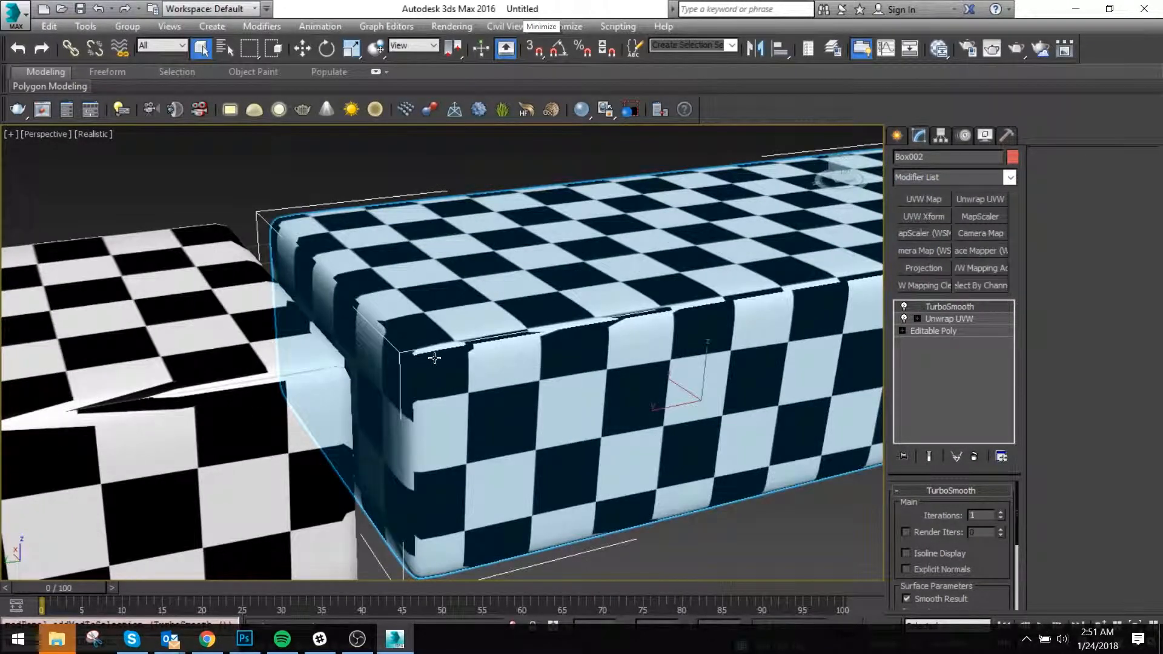
pyautogui.click(1003, 511)
pyautogui.click(1001, 519)
pyautogui.click(1001, 514)
pyautogui.click(1000, 519)
pyautogui.keyDown('alt'); pyautogui.moveTo(430, 368); pyautogui.dragTo(446, 298, button='middle'); pyautogui.keyUp('alt')
pyautogui.keyDown('alt'); pyautogui.moveTo(533, 237); pyautogui.dragTo(521, 303, button='middle'); pyautogui.keyUp('alt')
# Collapse the copied box's stack up to and including Unwrap UVW, keeping TurboSmooth above it.
pyautogui.click(952, 318)
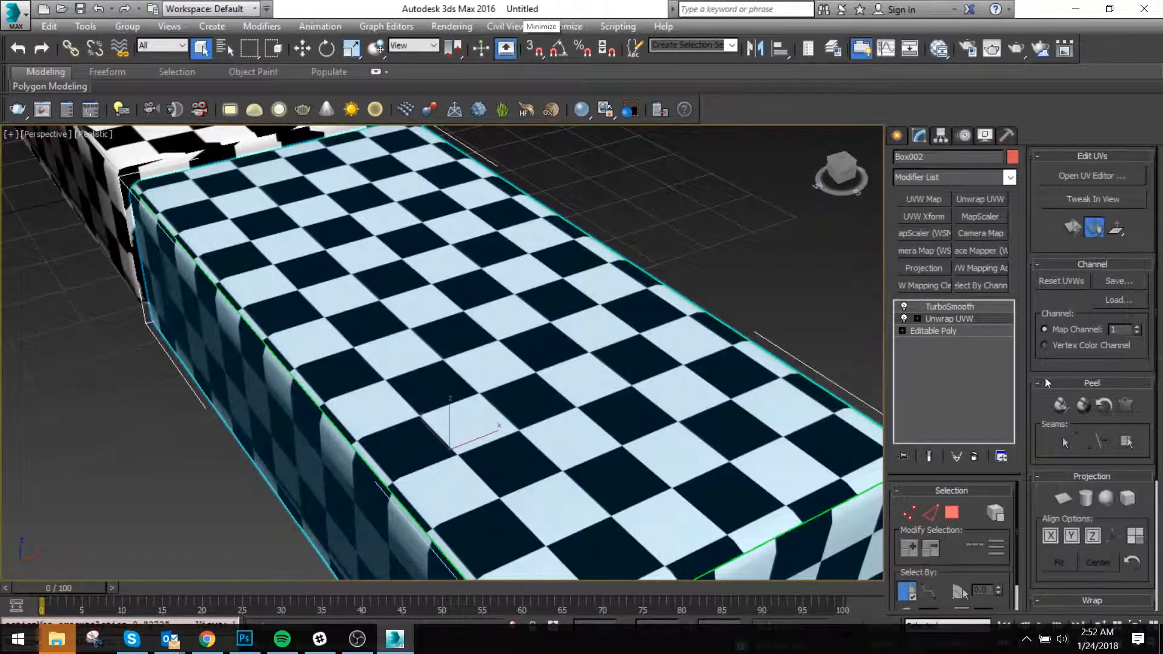
pyautogui.click(946, 327)
pyautogui.click(689, 379)
pyautogui.rightClick(964, 319)
pyautogui.click(1004, 456)
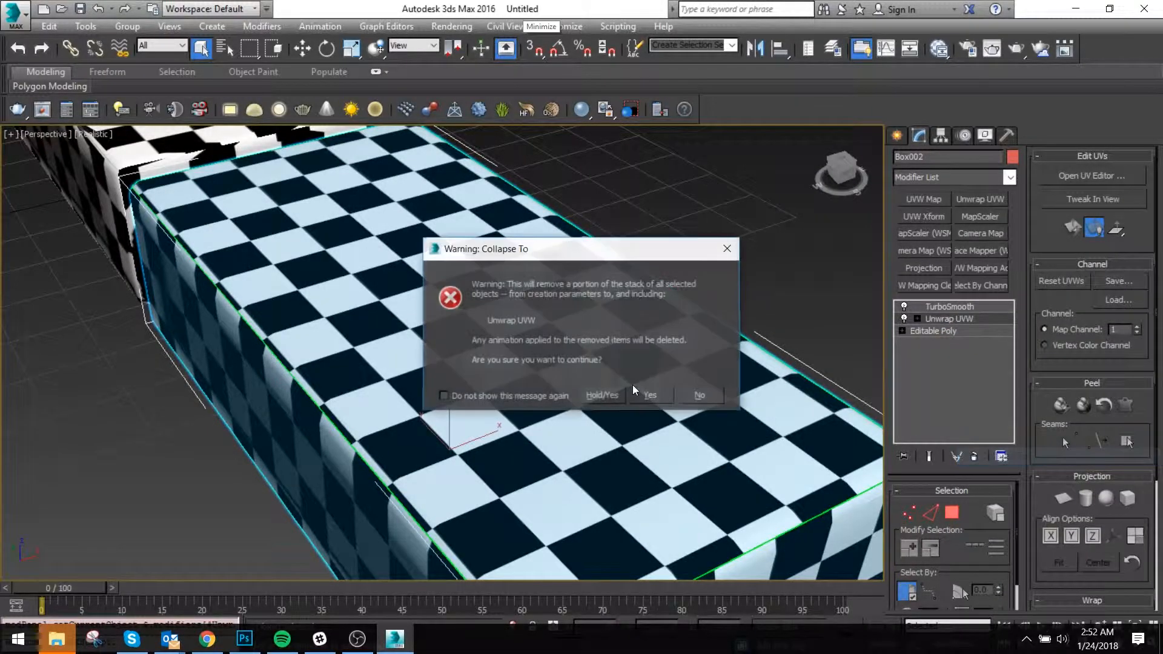
pyautogui.click(661, 394)
# Examine the copied box's base mesh in wireframe beside the original, and compare both boxes in shaded display.
pyautogui.press('F3')
pyautogui.press('F3')
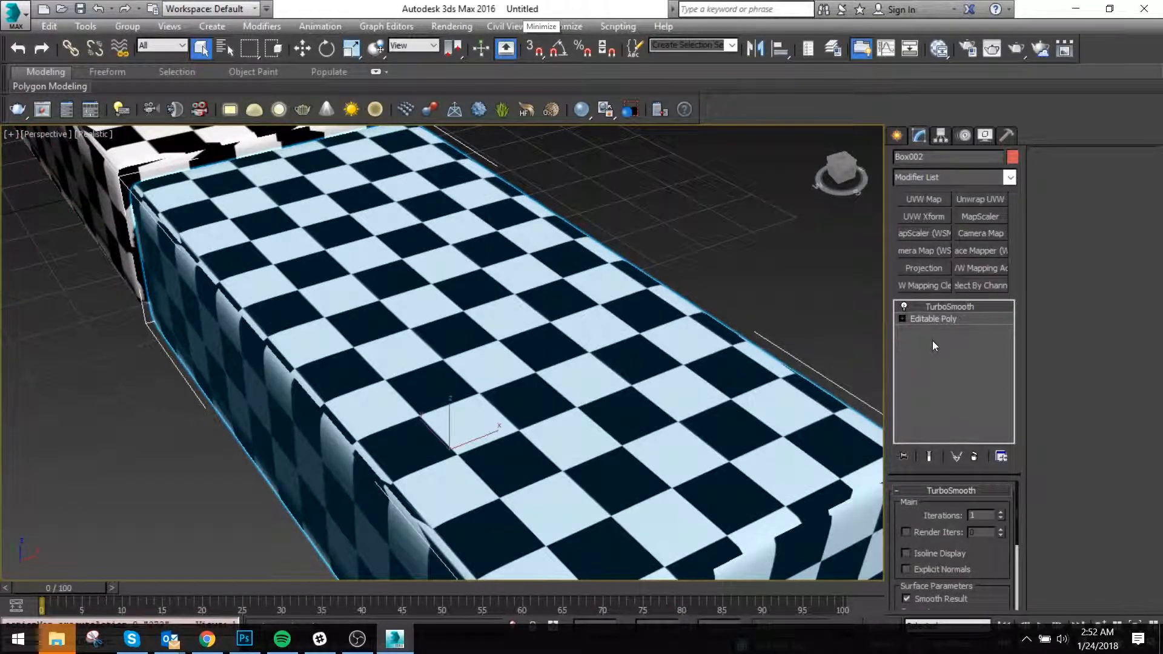
pyautogui.click(943, 318)
pyautogui.press('F3')
pyautogui.keyDown('alt'); pyautogui.moveTo(541, 356); pyautogui.dragTo(587, 346, button='middle'); pyautogui.keyUp('alt')
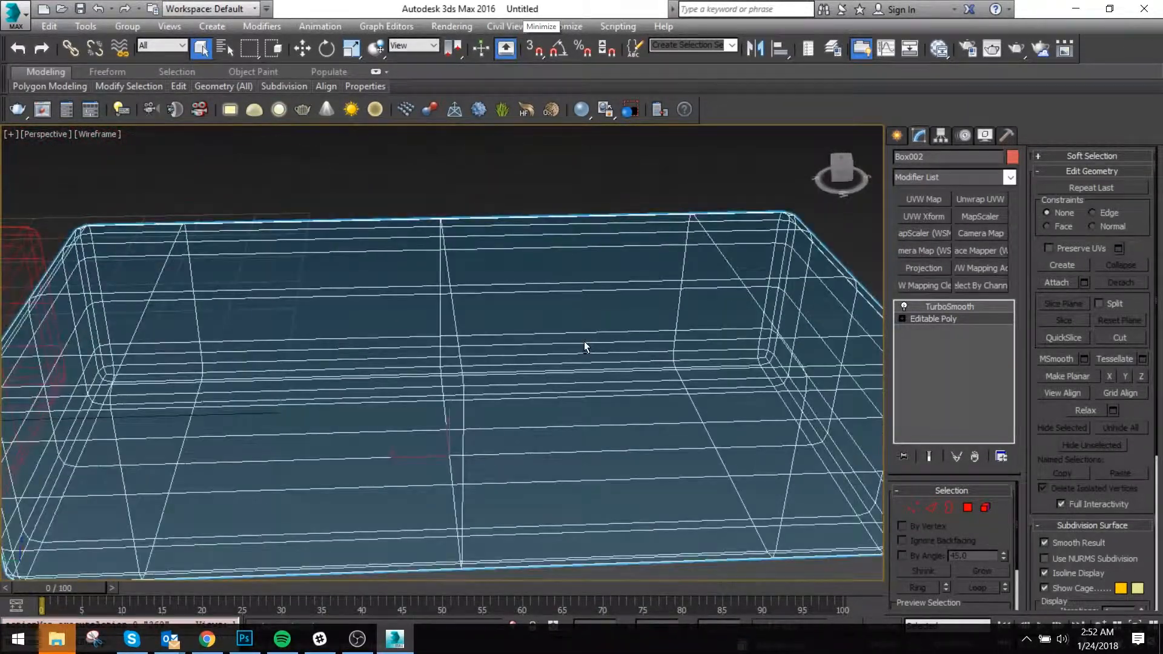
pyautogui.keyDown('alt'); pyautogui.moveTo(561, 291); pyautogui.dragTo(525, 267, button='middle'); pyautogui.keyUp('alt')
pyautogui.scroll(-3, 525, 266)
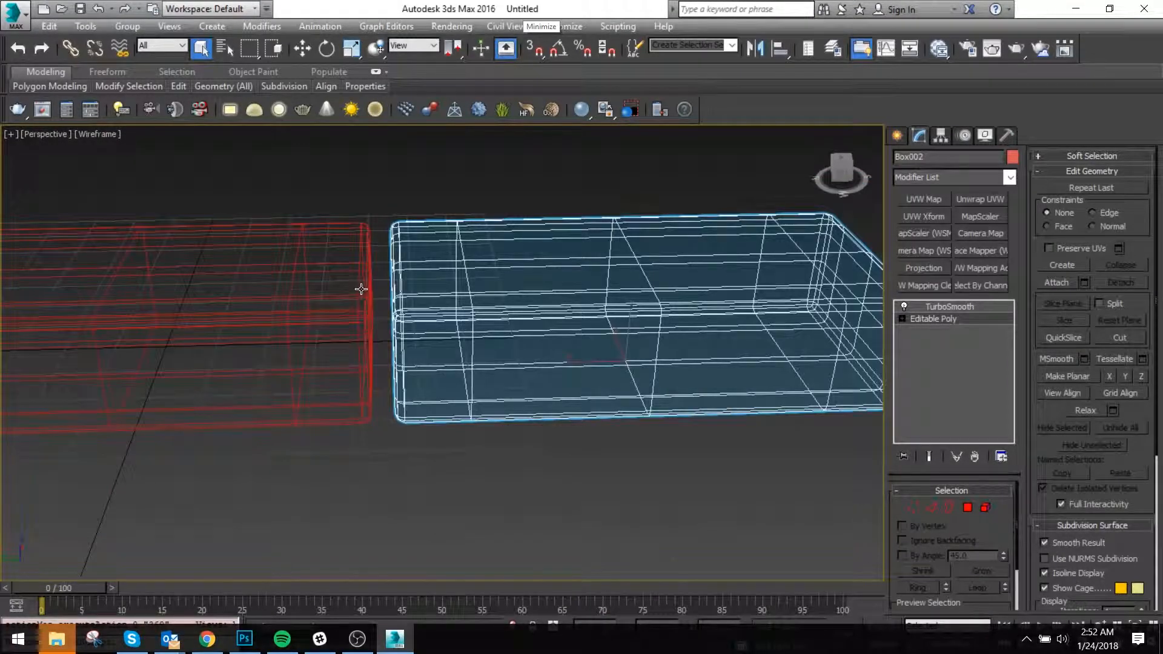
pyautogui.press('F3')
pyautogui.moveTo(321, 209); pyautogui.dragTo(431, 234, button='middle')
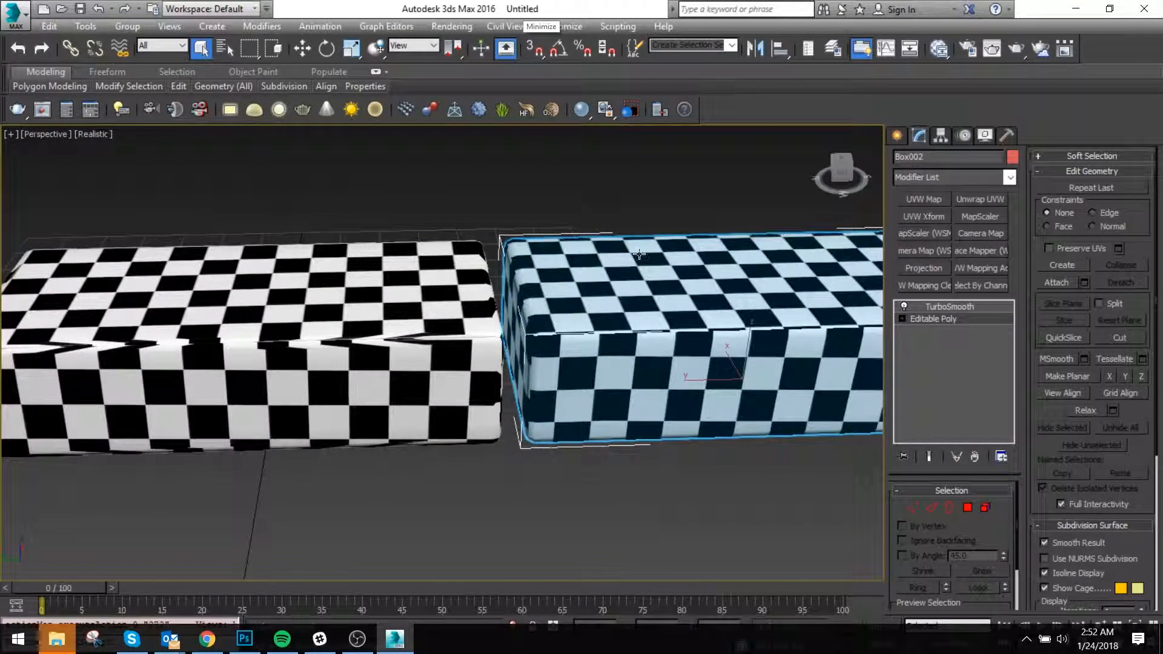
# Insert an Unwrap UVW modifier below TurboSmooth on the copied box and open its UV editor.
pyautogui.click(950, 306)
pyautogui.click(981, 200)
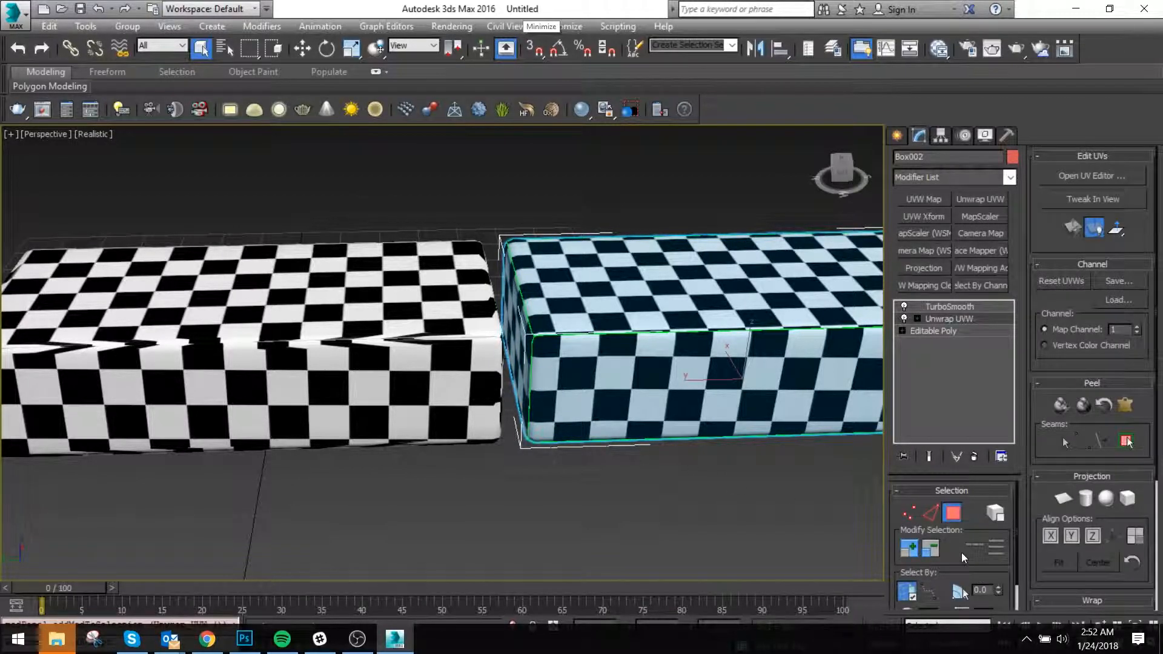
pyautogui.moveTo(962, 552); pyautogui.dragTo(958, 456)
pyautogui.click(1103, 180)
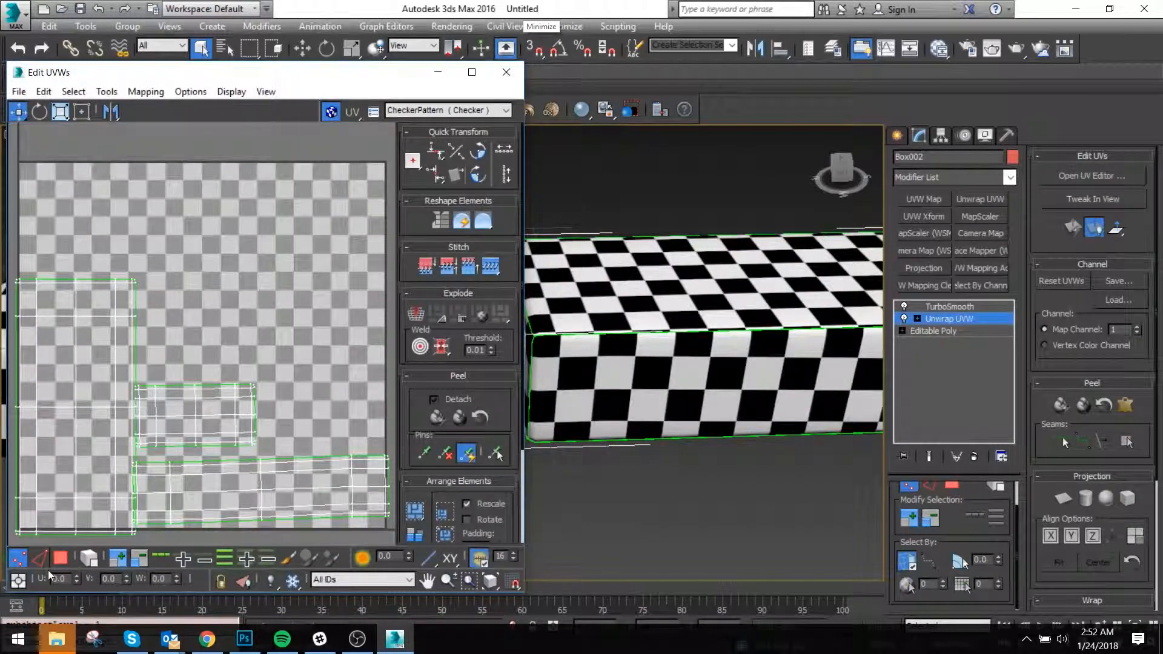
# Select the right-hand long border edge of the largest UV shell and stitch the matching side shell to it.
pyautogui.click(60, 558)
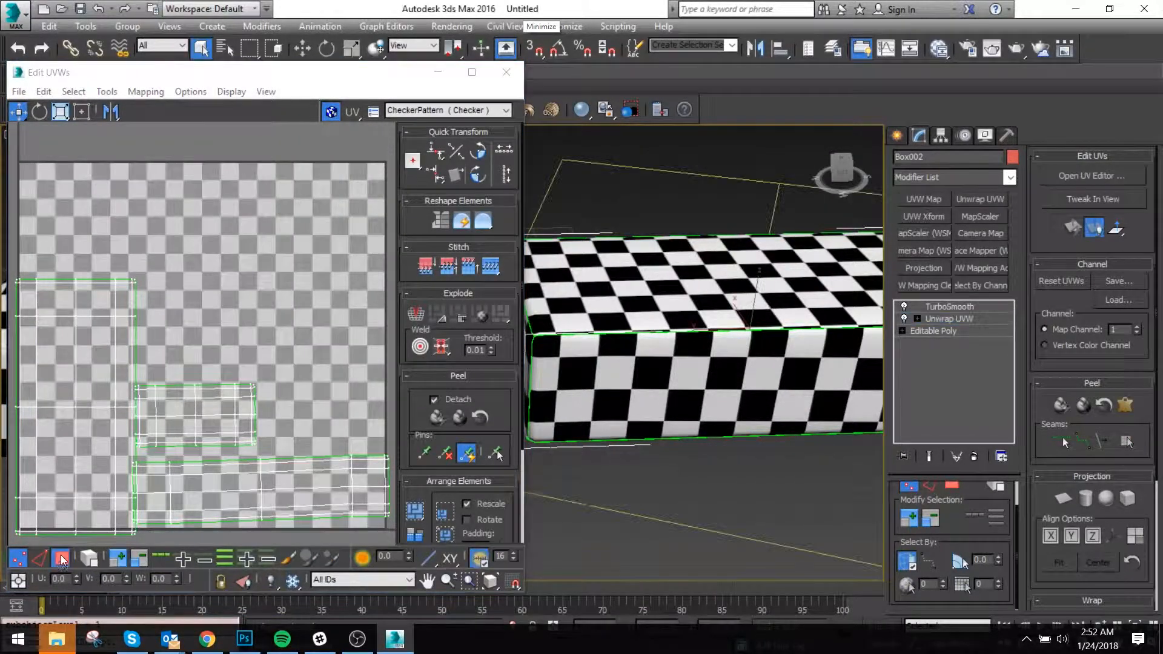
pyautogui.press('2')
pyautogui.click(135, 317)
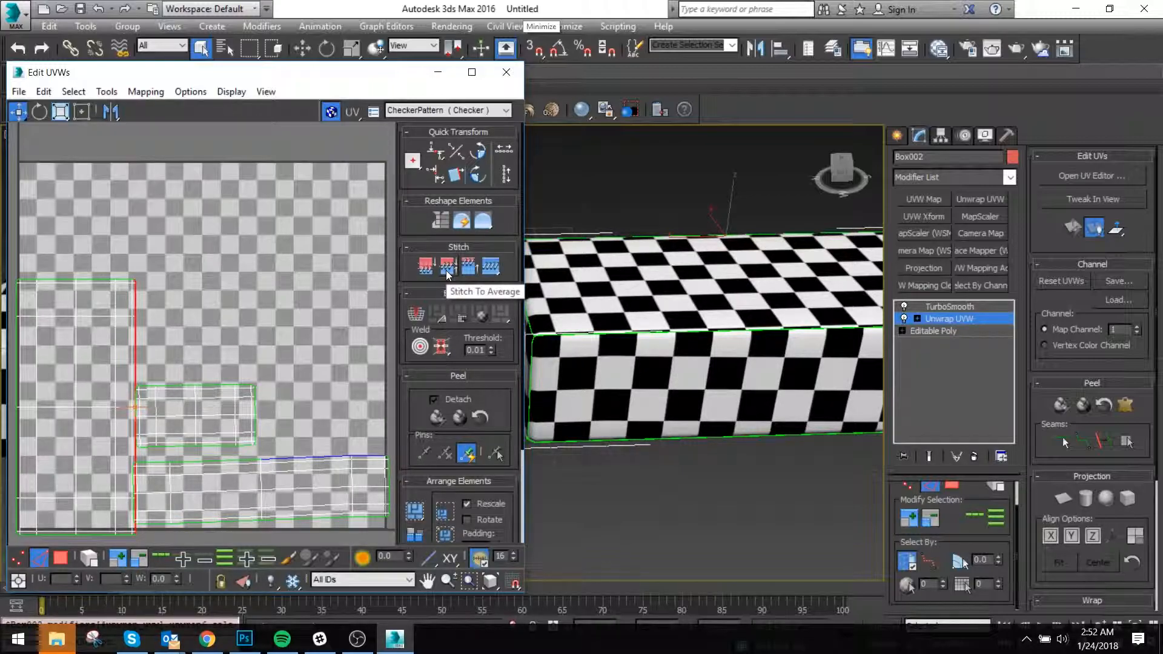
pyautogui.moveTo(502, 383); pyautogui.dragTo(503, 315)
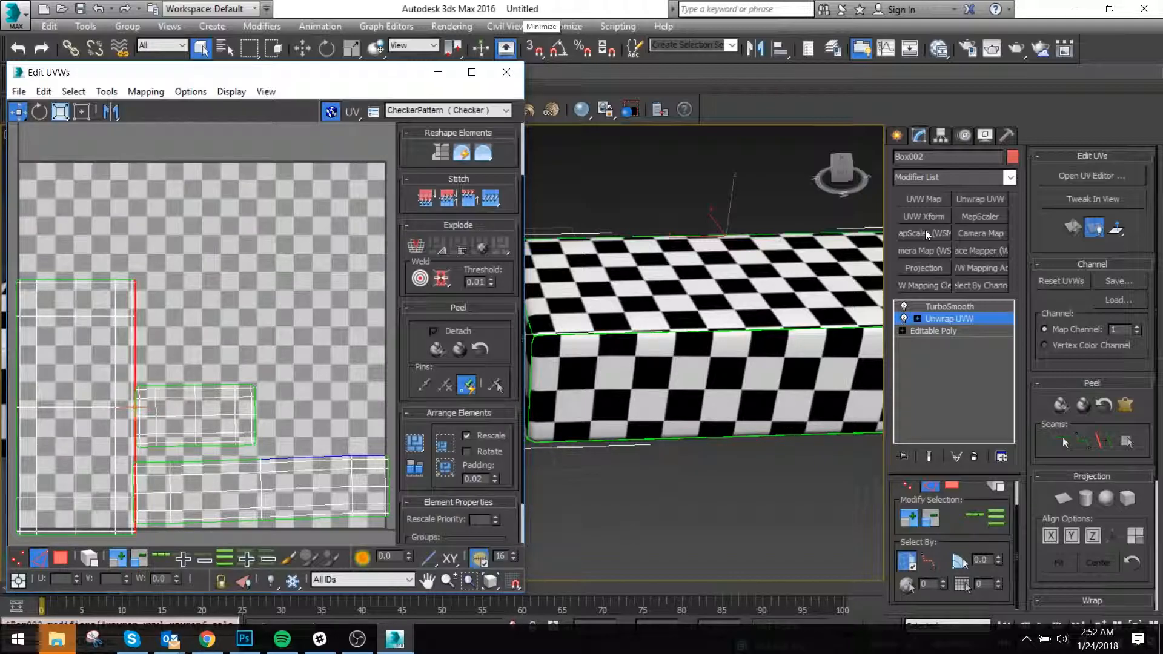
pyautogui.click(491, 199)
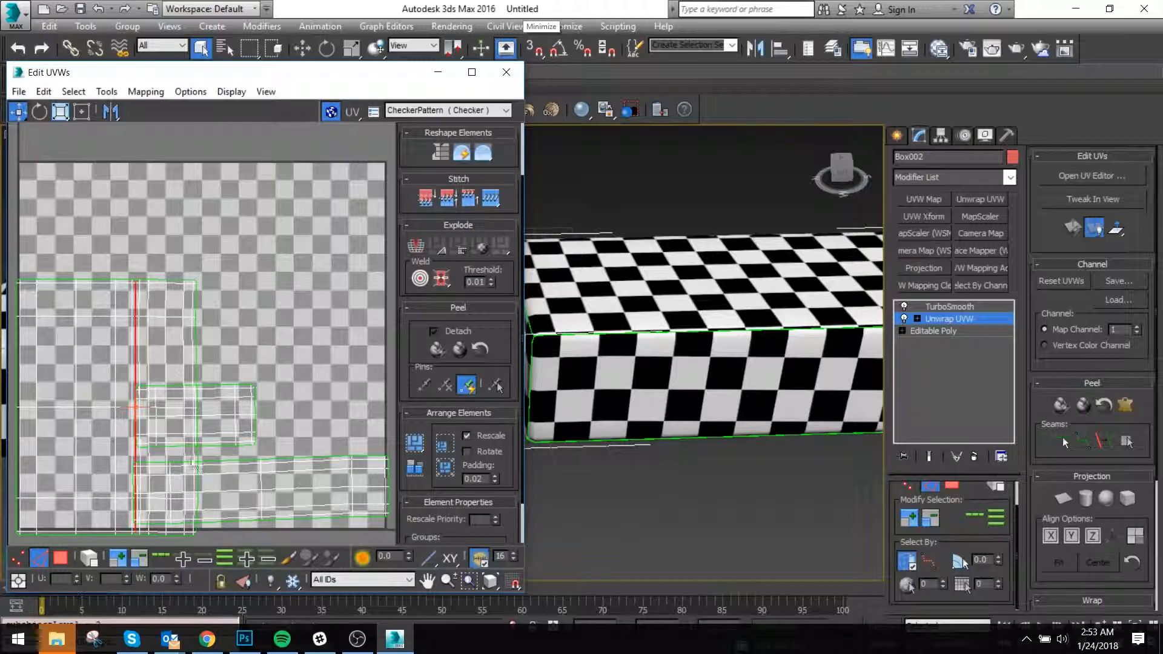
# Select the full seam along the box's other long top edge and stitch its side shell to the large shell.
pyautogui.keyDown('alt'); pyautogui.moveTo(741, 313); pyautogui.dragTo(621, 311, button='middle'); pyautogui.keyUp('alt')
pyautogui.scroll(5, 650, 309)
pyautogui.click(682, 355)
pyautogui.click(161, 557)
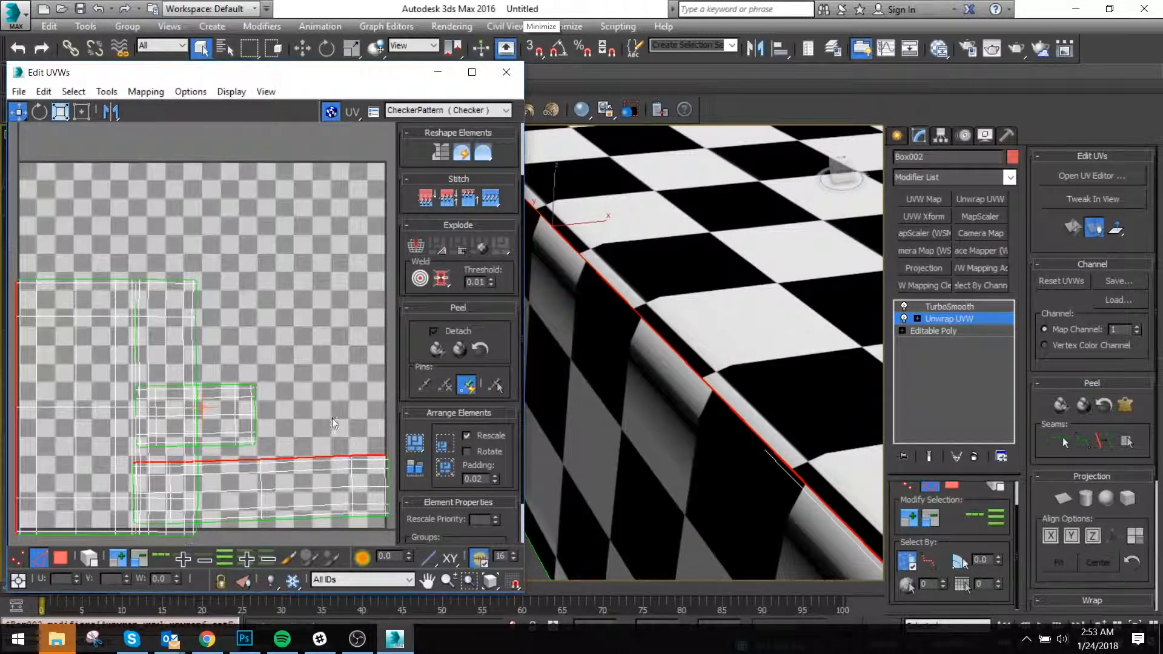
pyautogui.click(491, 200)
# Select all UV faces and move the whole layout up and across over the checker tile.
pyautogui.scroll(-3, 174, 378)
pyautogui.moveTo(174, 378); pyautogui.dragTo(216, 376, button='middle')
pyautogui.click(61, 558)
pyautogui.click(168, 333)
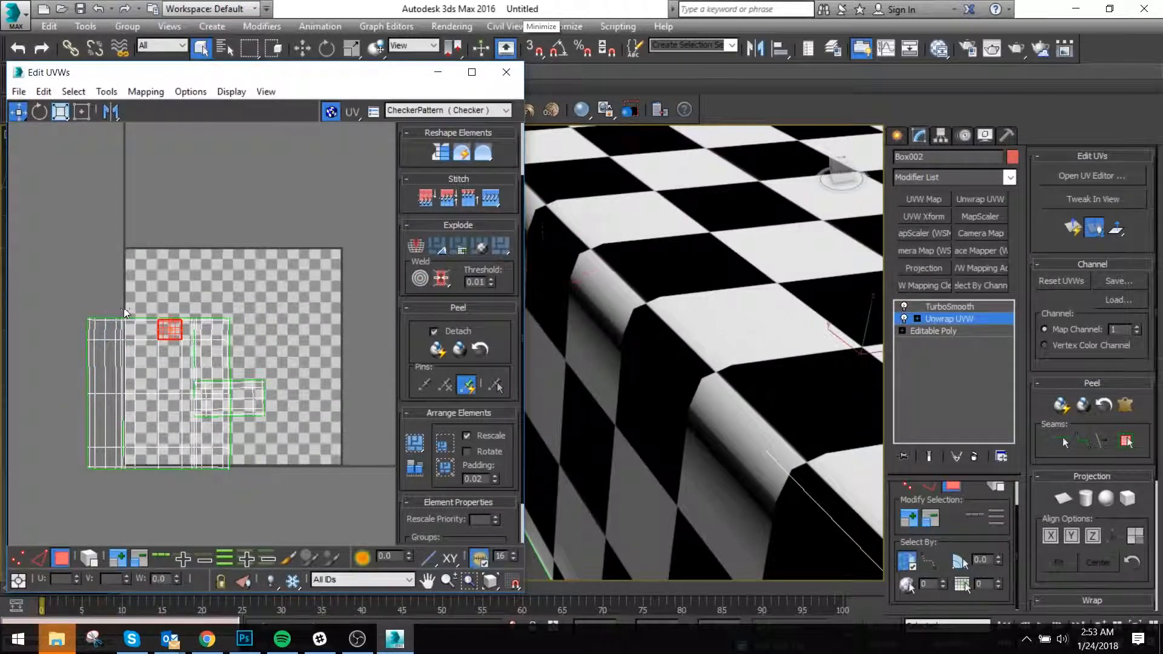
pyautogui.hotkey('ctrl', 'a')
pyautogui.moveTo(165, 358); pyautogui.dragTo(254, 319)
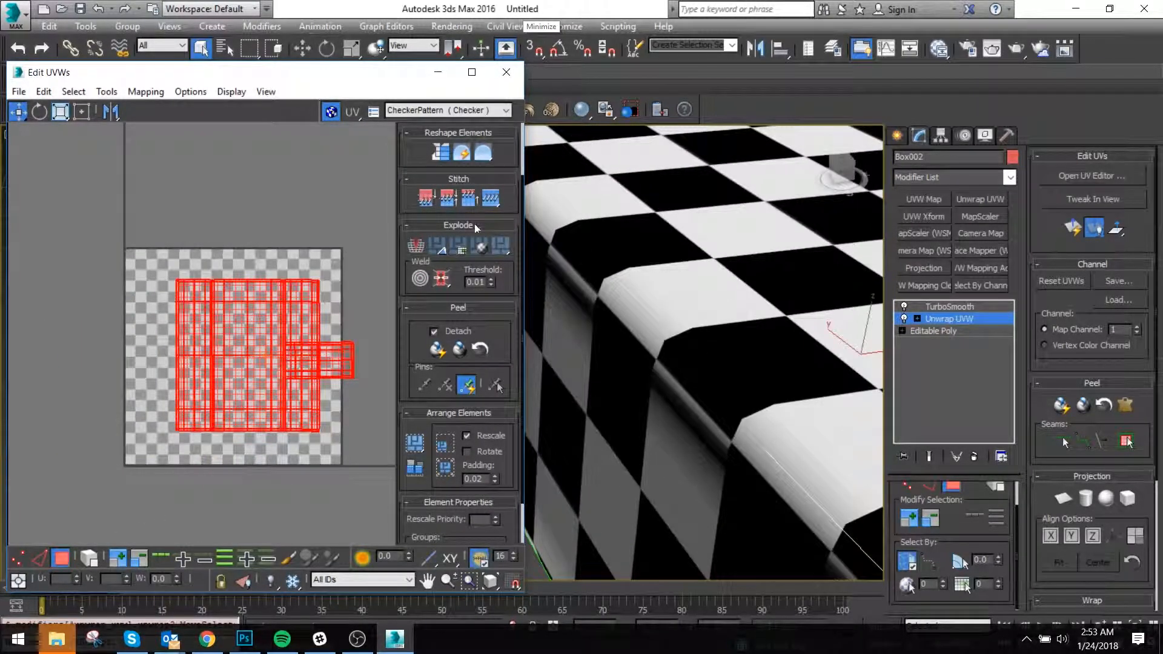
# Select all UV faces and relax them by polygon angles with 500 iterations.
pyautogui.click(332, 362)
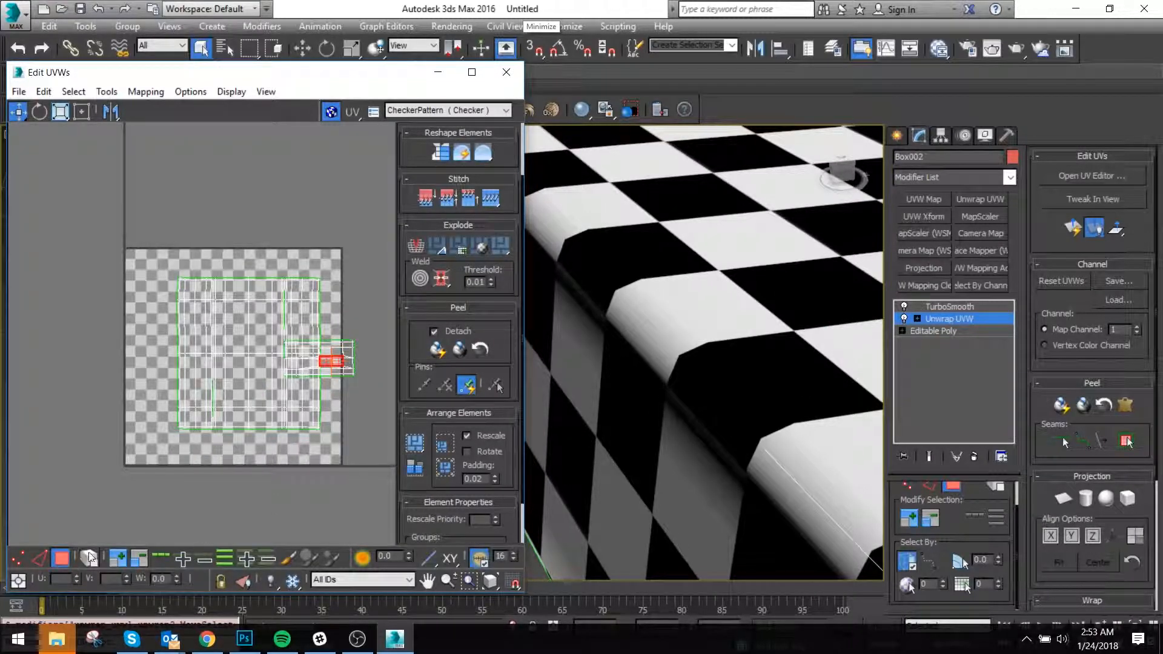
pyautogui.click(310, 329)
pyautogui.click(277, 332)
pyautogui.hotkey('ctrl', 'a')
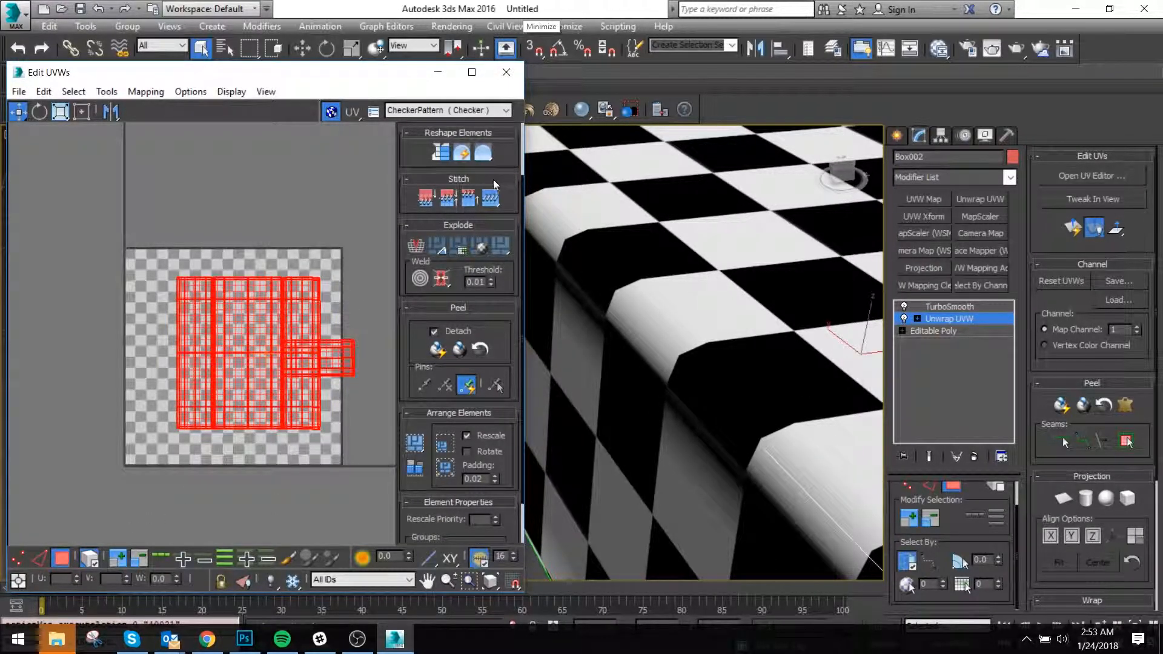
pyautogui.moveTo(483, 161); pyautogui.dragTo(484, 177)
pyautogui.click(127, 141)
pyautogui.click(113, 155)
pyautogui.click(126, 140)
pyautogui.click(126, 140)
pyautogui.moveTo(108, 159); pyautogui.dragTo(68, 168)
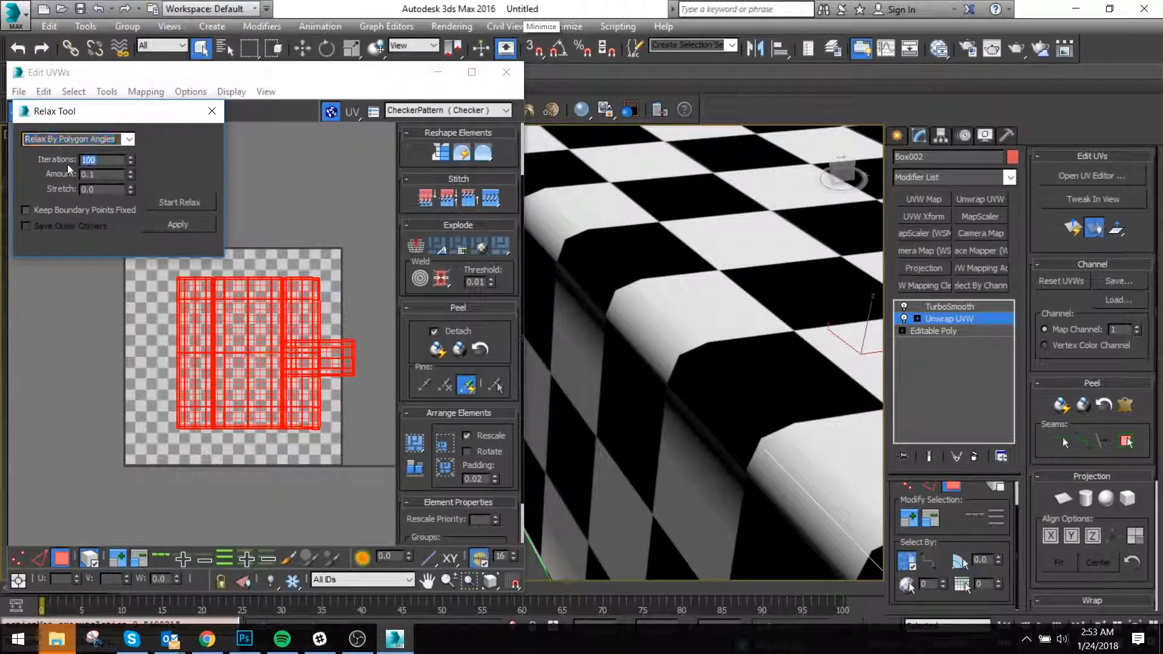
pyautogui.write('500')
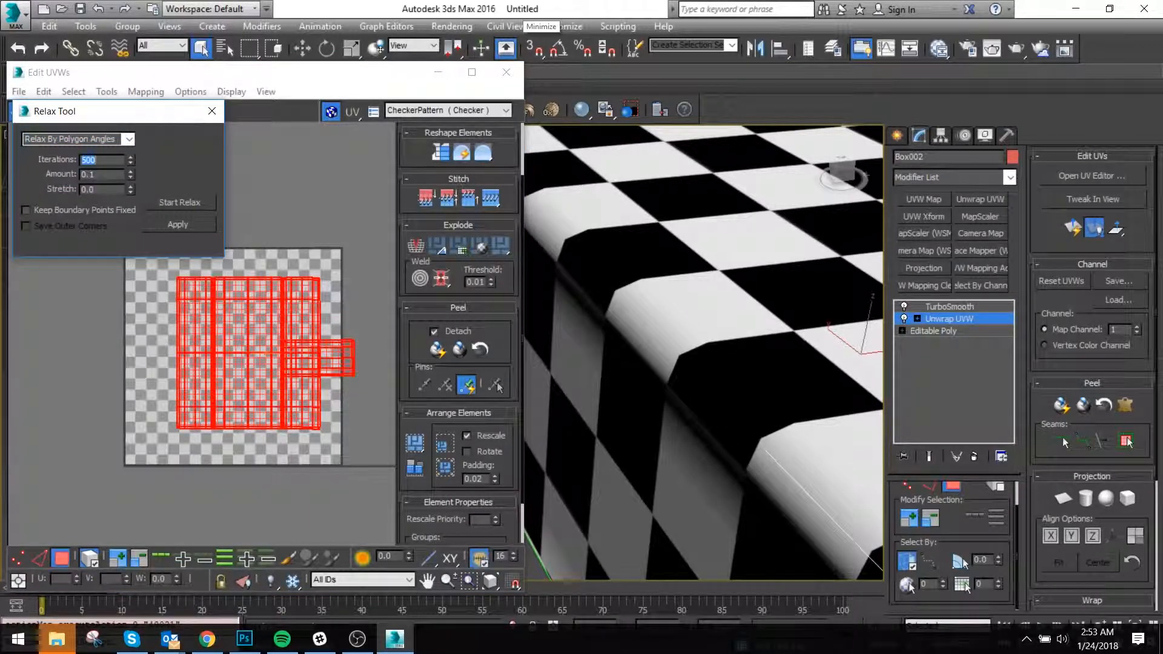
pyautogui.click(176, 201)
pyautogui.click(176, 200)
# Relax the UV layout again with an amount of 1, then close the UV editor and leave face selection.
pyautogui.doubleClick(108, 177)
pyautogui.write('1')
pyautogui.click(193, 203)
pyautogui.click(197, 202)
pyautogui.click(211, 111)
pyautogui.click(507, 72)
pyautogui.press('1')
pyautogui.press('1')
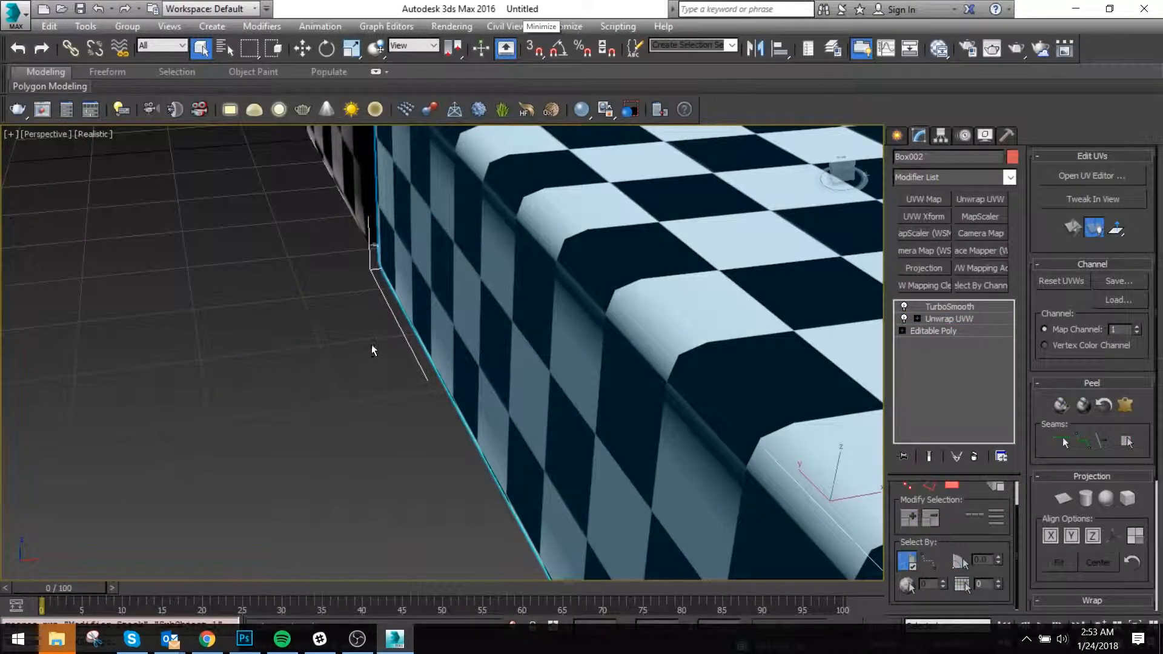
# Return to the copied box's TurboSmooth level and compare the checker pattern along the edges of both boxes.
pyautogui.keyDown('alt'); pyautogui.moveTo(372, 346); pyautogui.dragTo(428, 290, button='middle'); pyautogui.keyUp('alt')
pyautogui.click(976, 306)
pyautogui.keyDown('alt'); pyautogui.moveTo(151, 351); pyautogui.dragTo(203, 436, button='middle'); pyautogui.keyUp('alt')
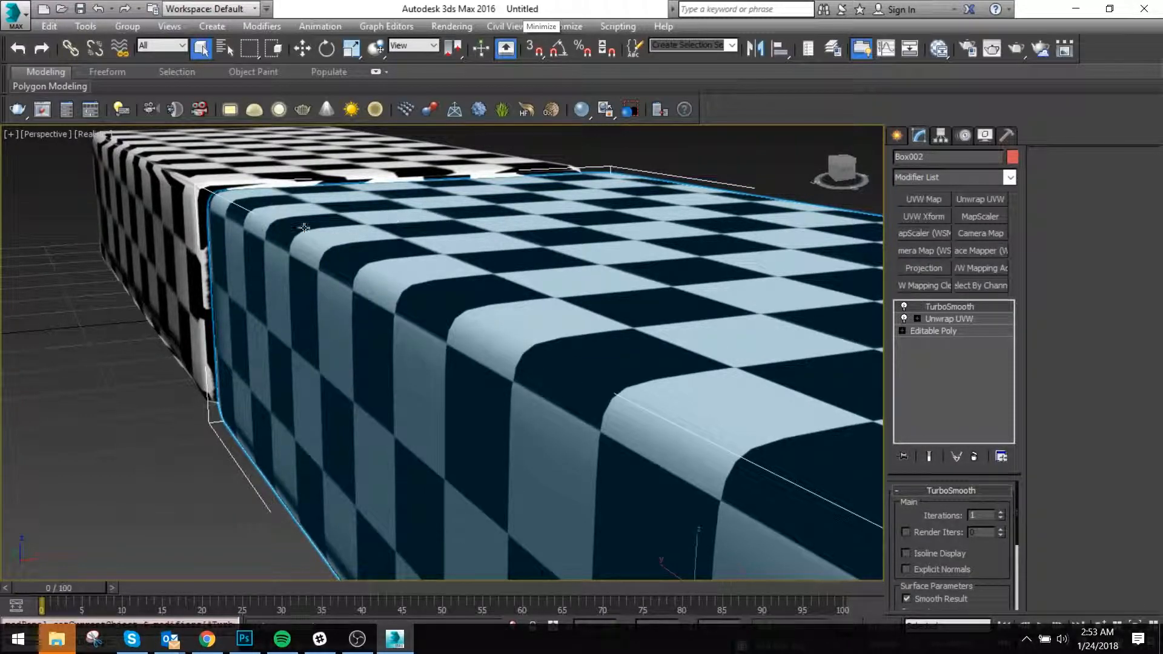
pyautogui.scroll(-3, 200, 188)
pyautogui.moveTo(200, 188); pyautogui.dragTo(438, 222, button='middle')
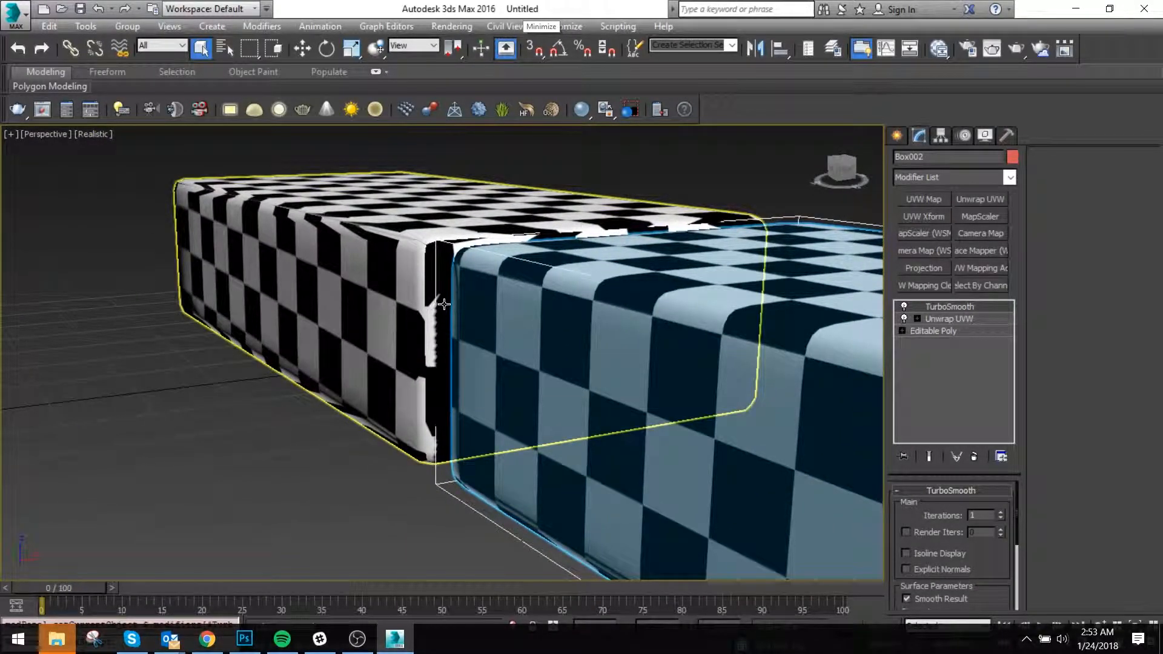
pyautogui.moveTo(604, 436); pyautogui.dragTo(483, 436, button='middle')
pyautogui.scroll(2, 483, 436)
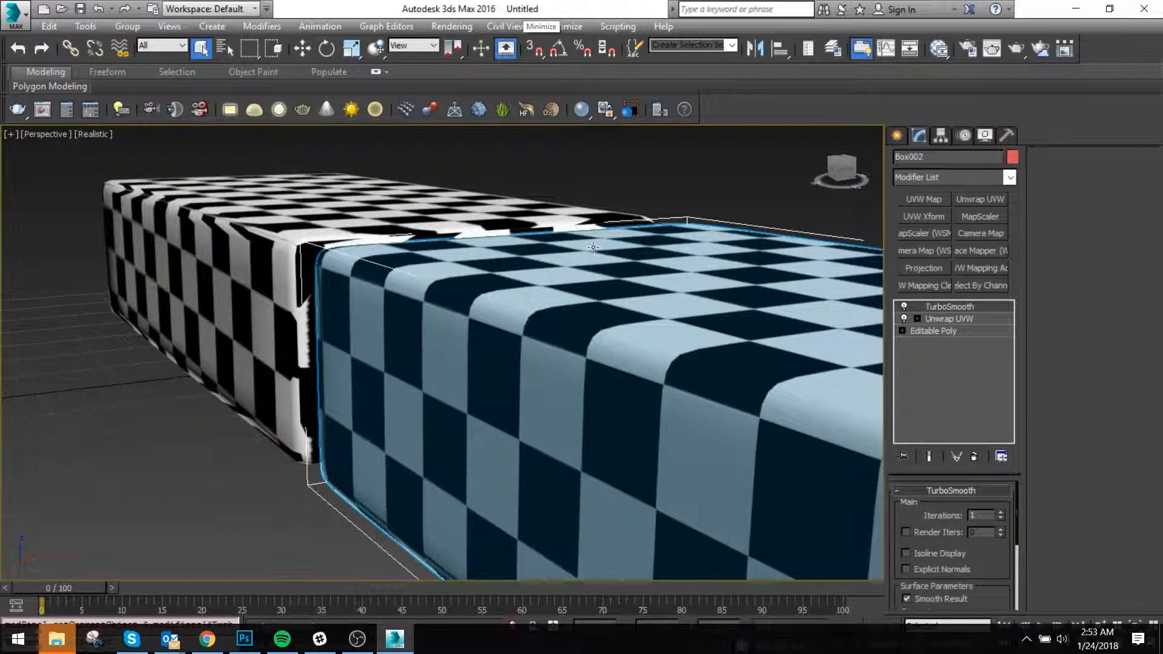
pyautogui.click(685, 184)
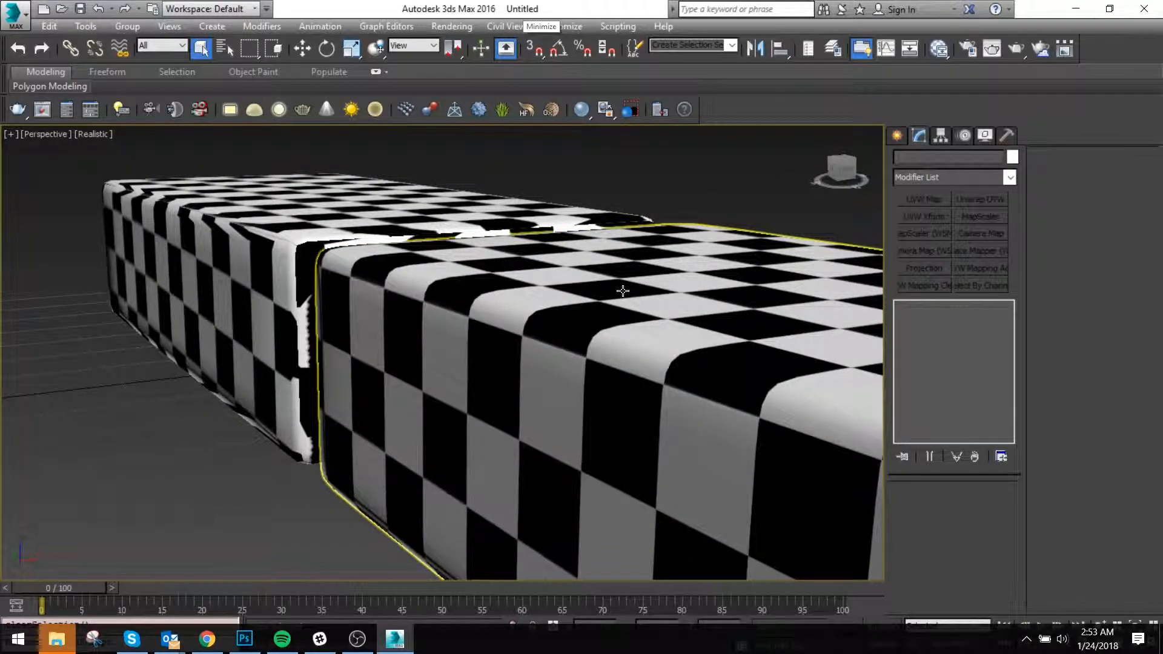
pyautogui.click(24, 15)
pyautogui.click(23, 16)
pyautogui.click(649, 239)
pyautogui.scroll(-2, 381, 240)
pyautogui.moveTo(648, 239); pyautogui.dragTo(809, 308, button='middle')
# Select the original box with the distorted edges and isolate it in the viewport.
pyautogui.click(230, 284)
pyautogui.moveTo(331, 244); pyautogui.dragTo(601, 333, button='middle')
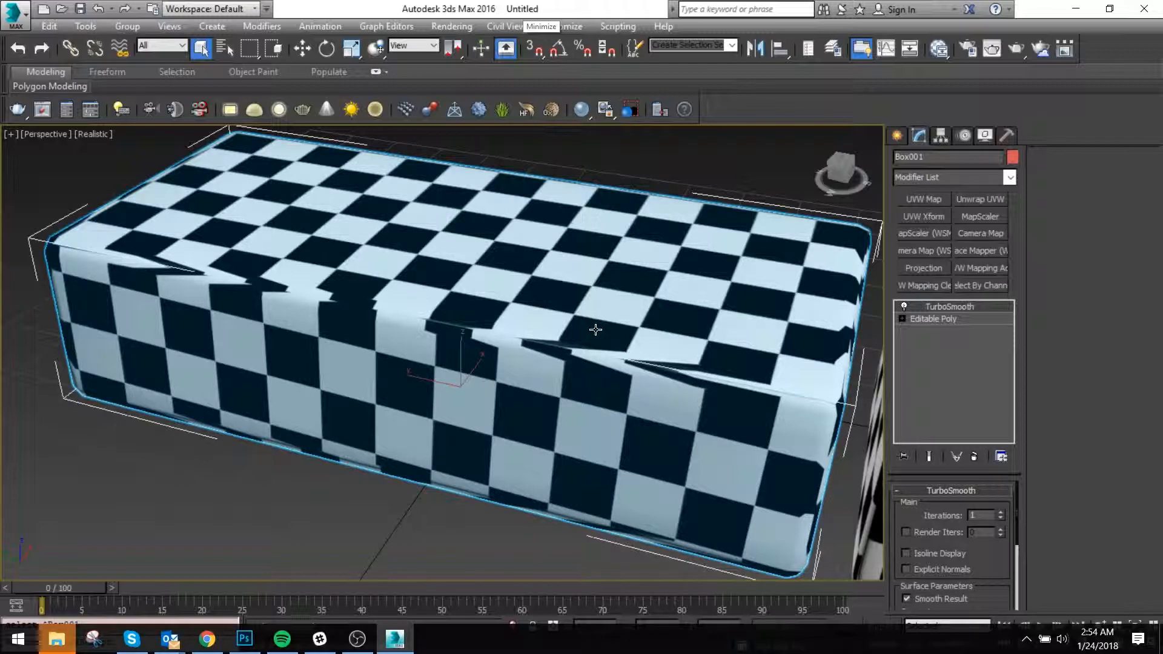
pyautogui.keyDown('alt'); pyautogui.moveTo(585, 253); pyautogui.dragTo(597, 297, button='middle'); pyautogui.keyUp('alt')
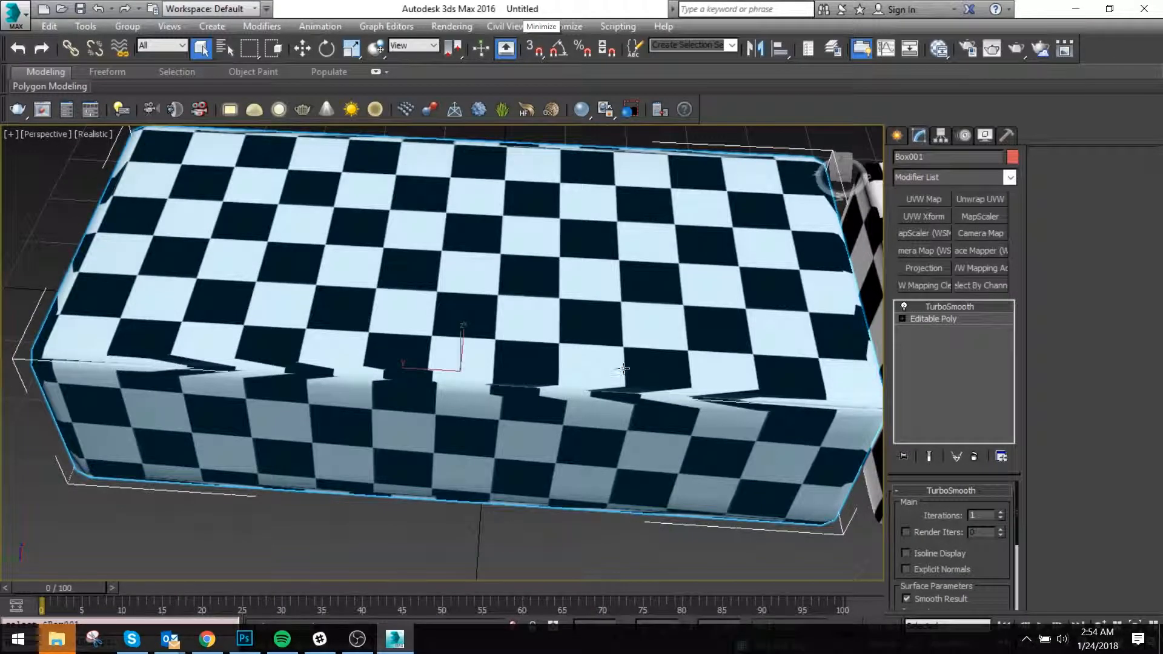
pyautogui.hotkey('alt', 'q')
pyautogui.keyDown('alt'); pyautogui.moveTo(646, 373); pyautogui.dragTo(537, 251, button='middle'); pyautogui.keyUp('alt')
pyautogui.scroll(-5, 568, 309)
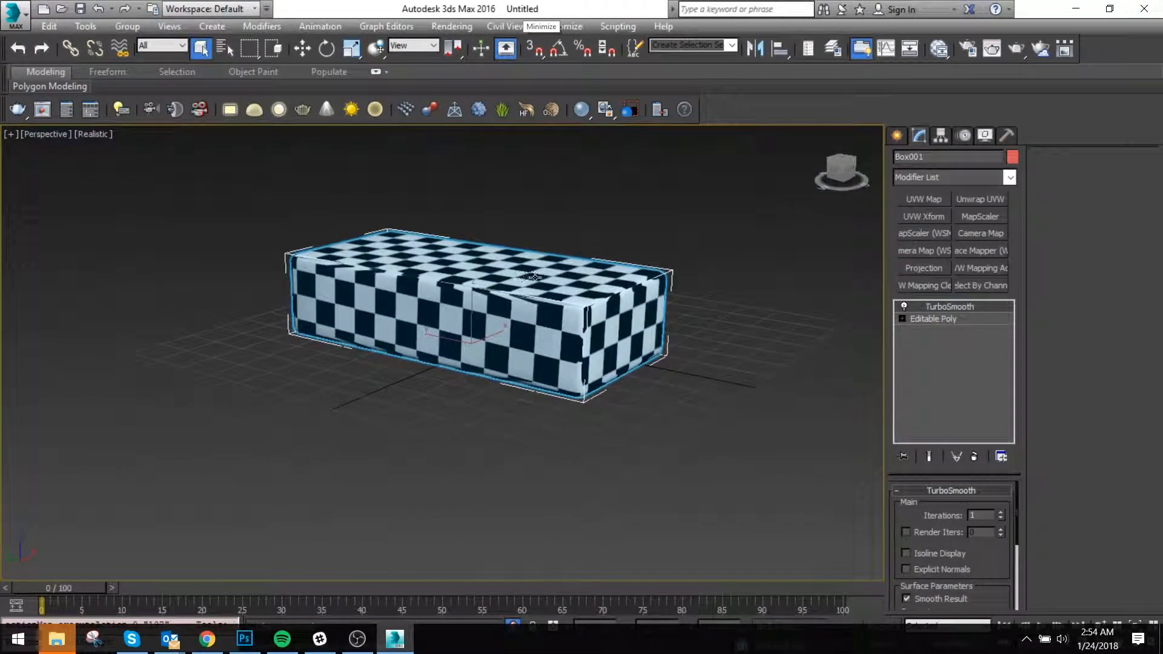
# Switch the production renderer from Default Scanline to V-Ray, close the render setup and deselect the box.
pyautogui.click(439, 112)
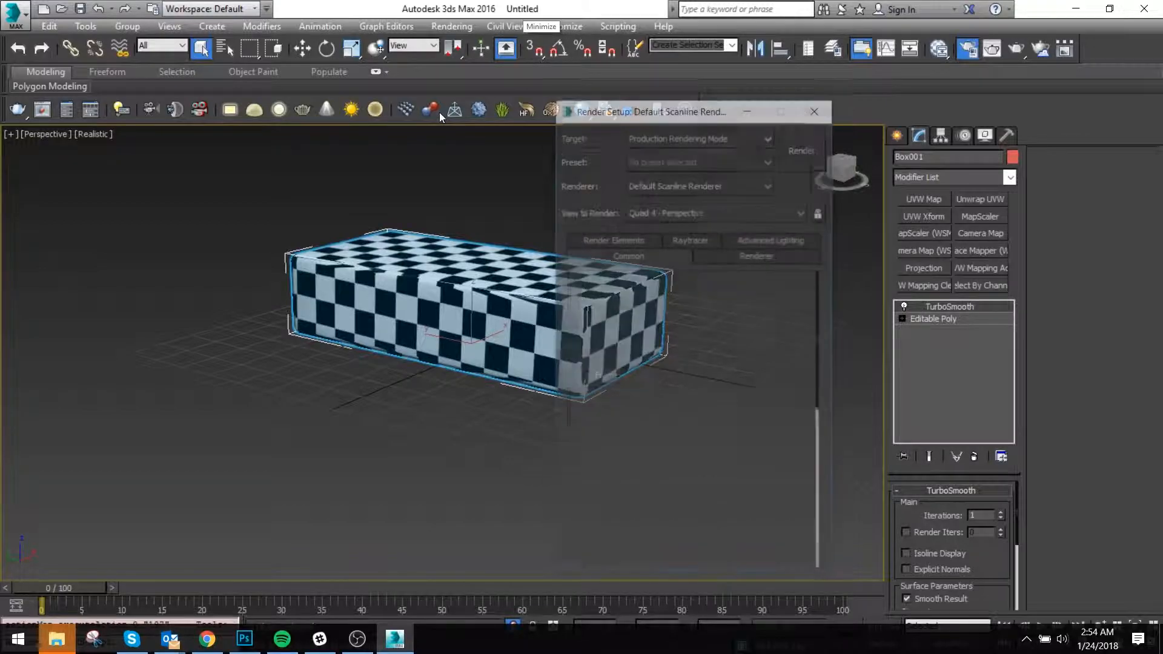
pyautogui.click(695, 134)
pyautogui.click(696, 135)
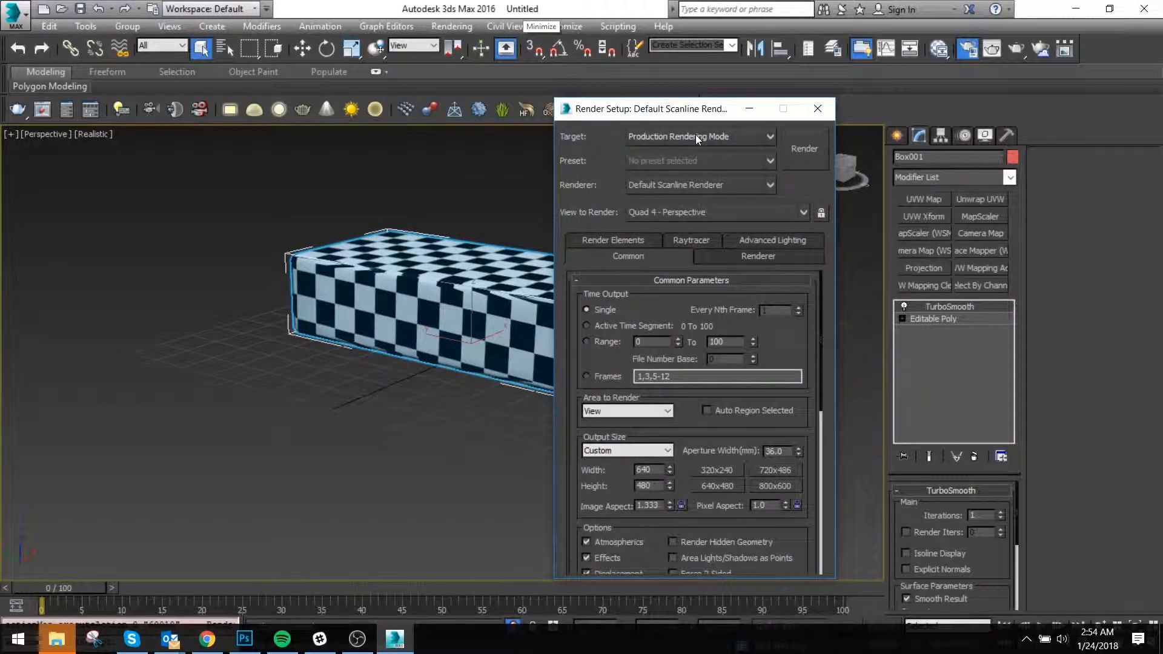
pyautogui.click(691, 179)
pyautogui.click(693, 293)
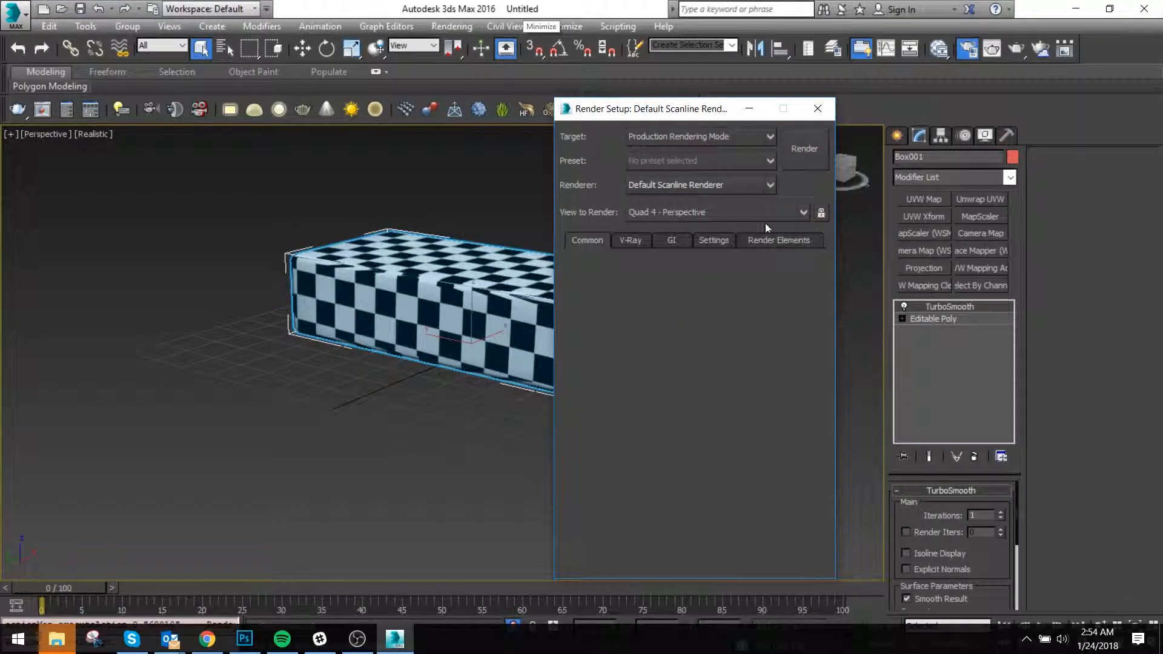
pyautogui.click(817, 110)
pyautogui.click(446, 410)
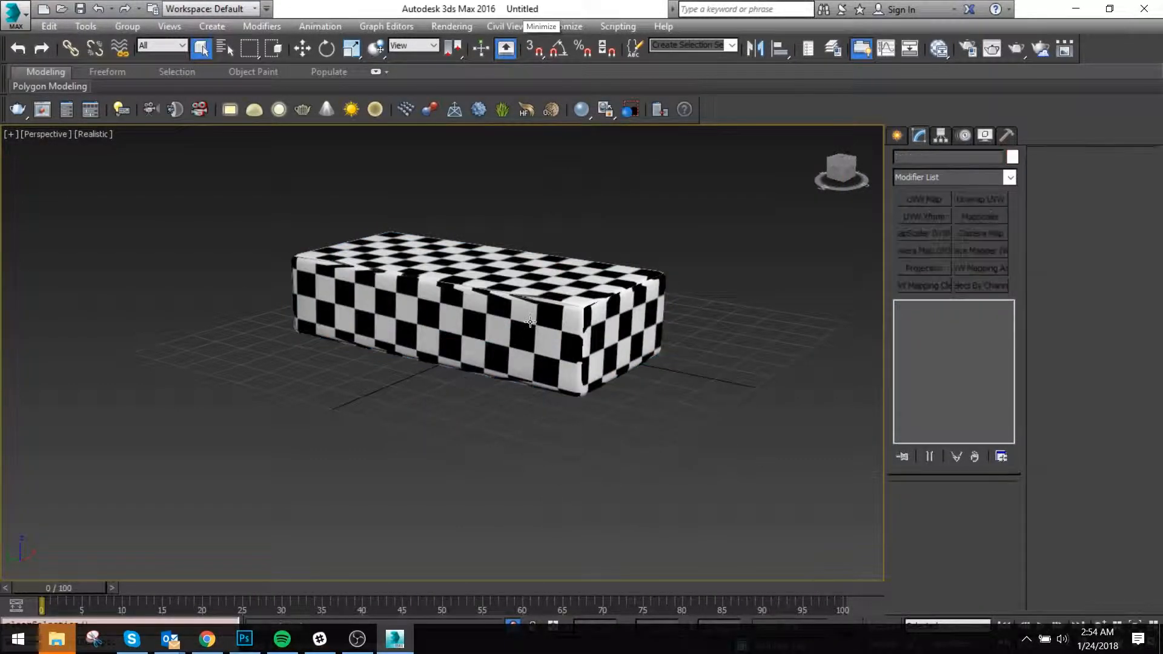
# Delete the Standard material node in the Slate Material Editor and add a VRayMtl in its place.
pyautogui.press('m')
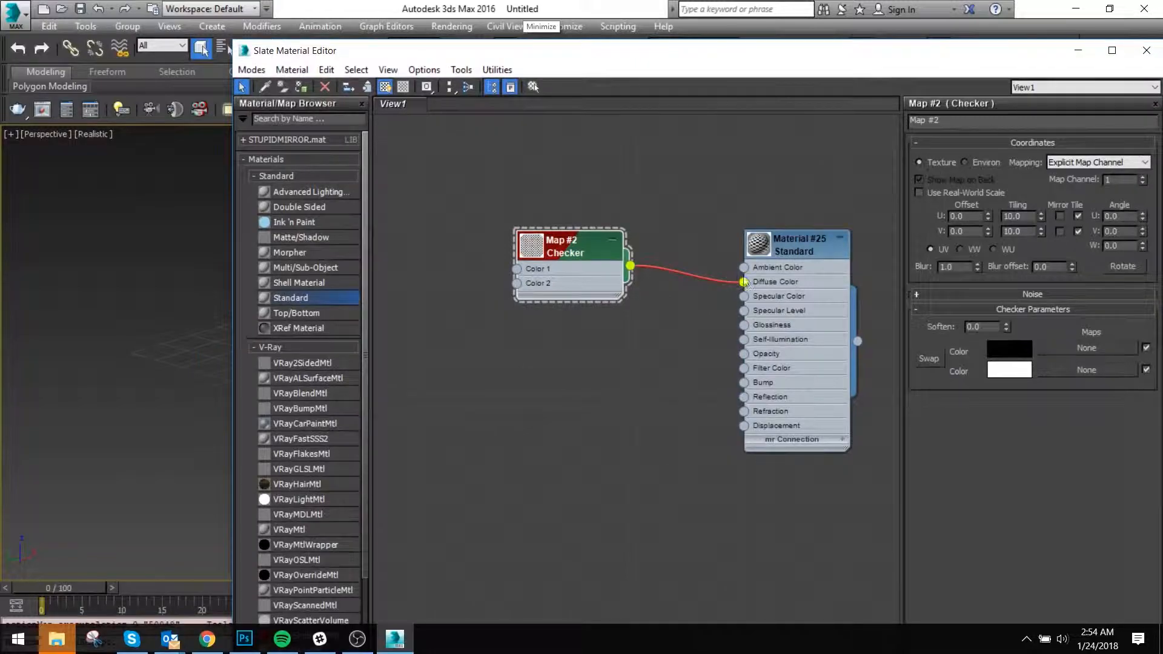
pyautogui.click(798, 253)
pyautogui.press('Delete')
pyautogui.click(289, 119)
pyautogui.write('vray')
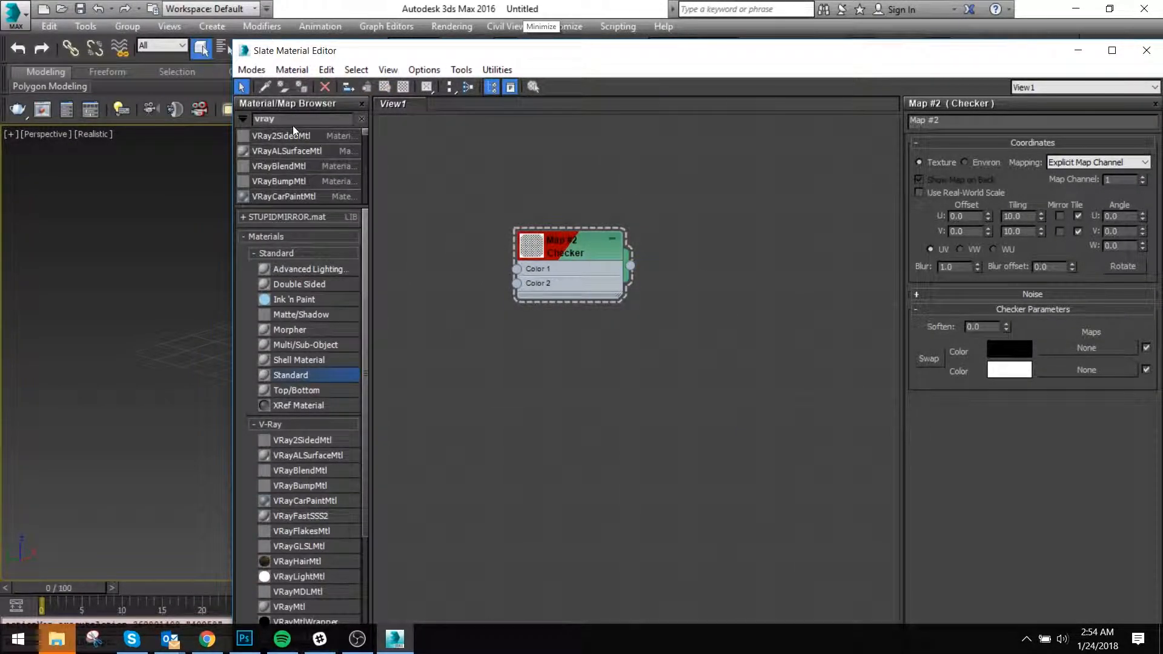
pyautogui.write('mtl')
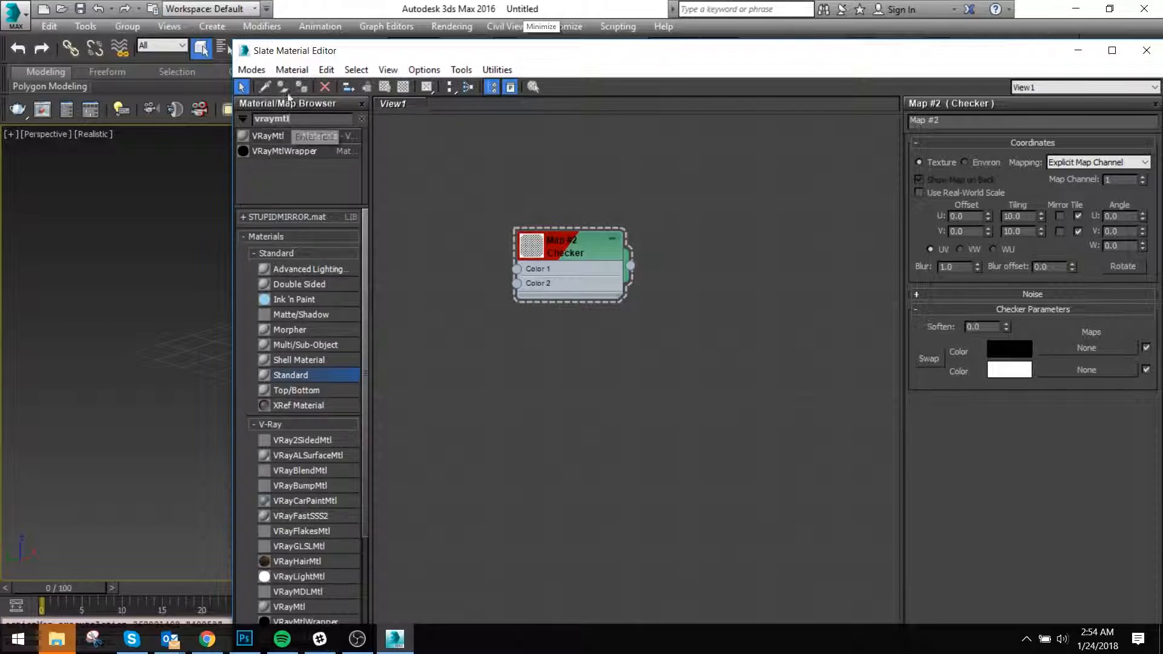
pyautogui.moveTo(282, 139); pyautogui.dragTo(578, 339)
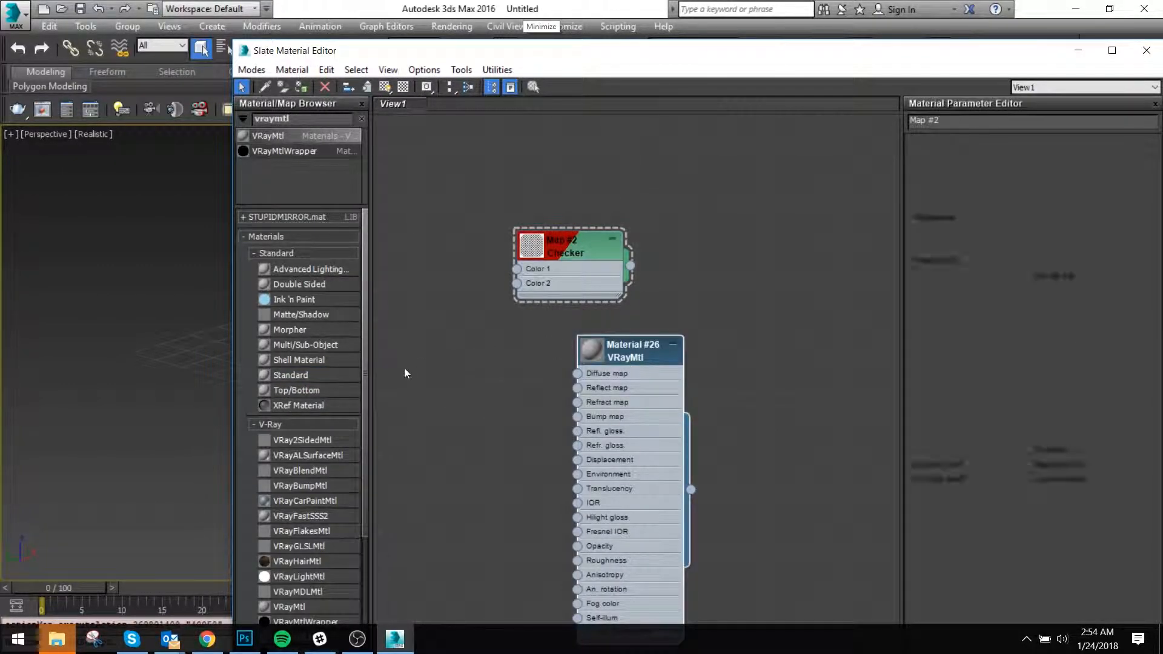
pyautogui.hotkey('alt', 'Tab')
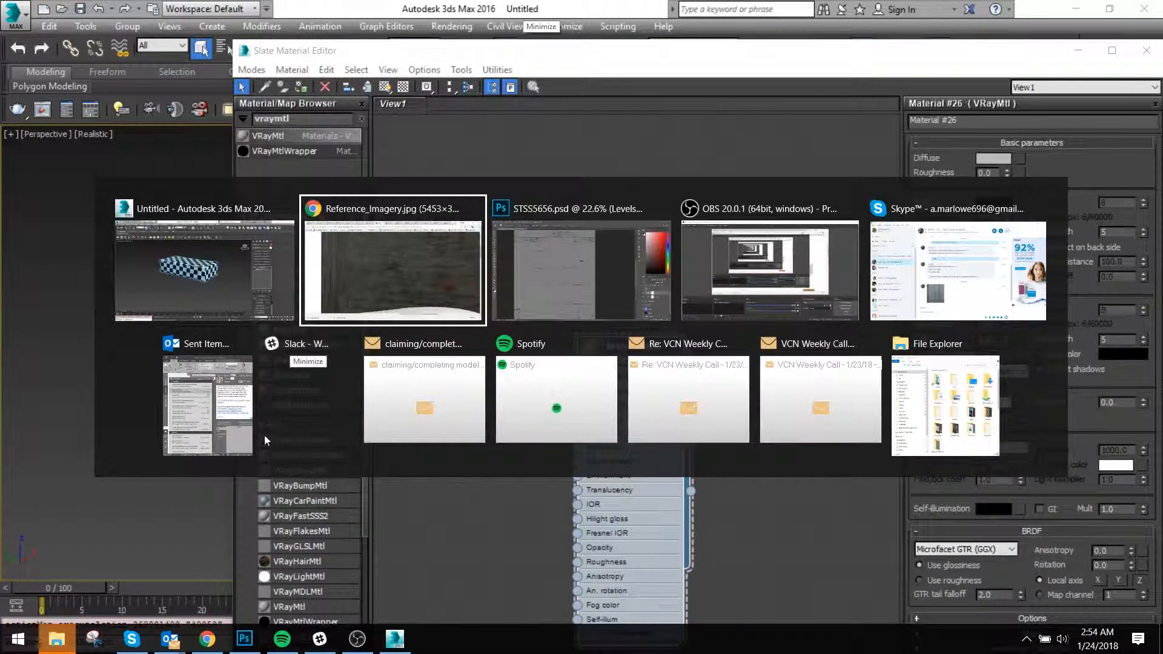
pyautogui.press('Escape')
# Remove the Checker map node from the material view.
pyautogui.moveTo(583, 251); pyautogui.dragTo(477, 418)
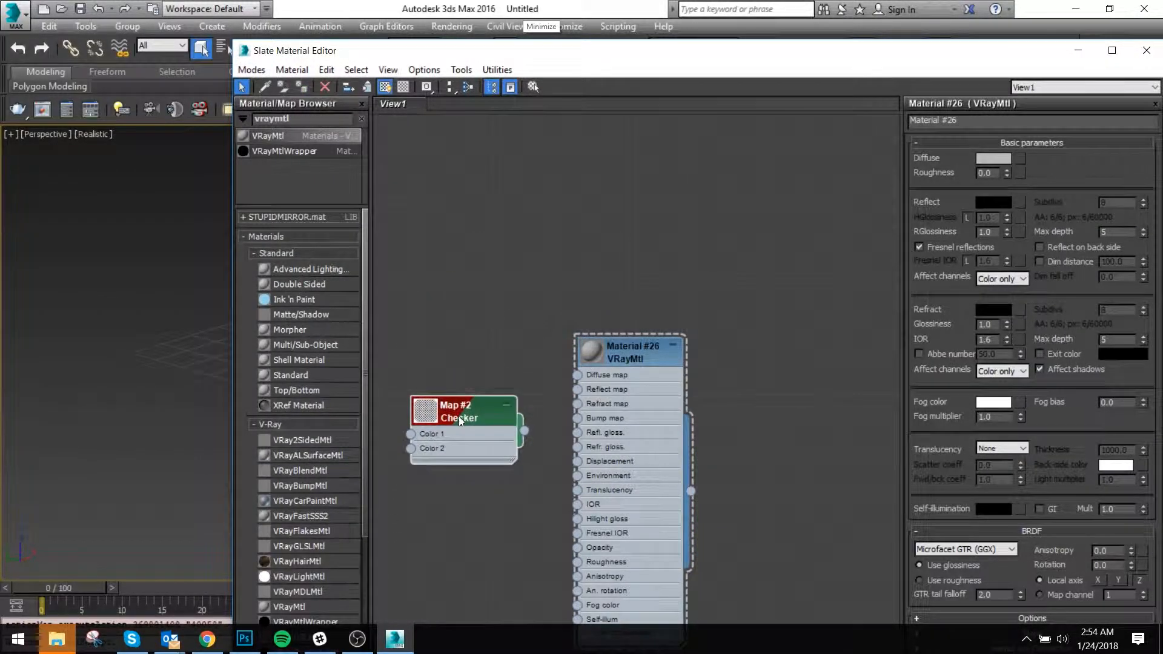
pyautogui.moveTo(519, 408); pyautogui.dragTo(594, 264, button='middle')
pyautogui.press('Delete')
# Add dirt (15).png from the Textures\Grunge folder as a bitmap and connect it to the VRayMtl's diffuse map.
pyautogui.click(53, 644)
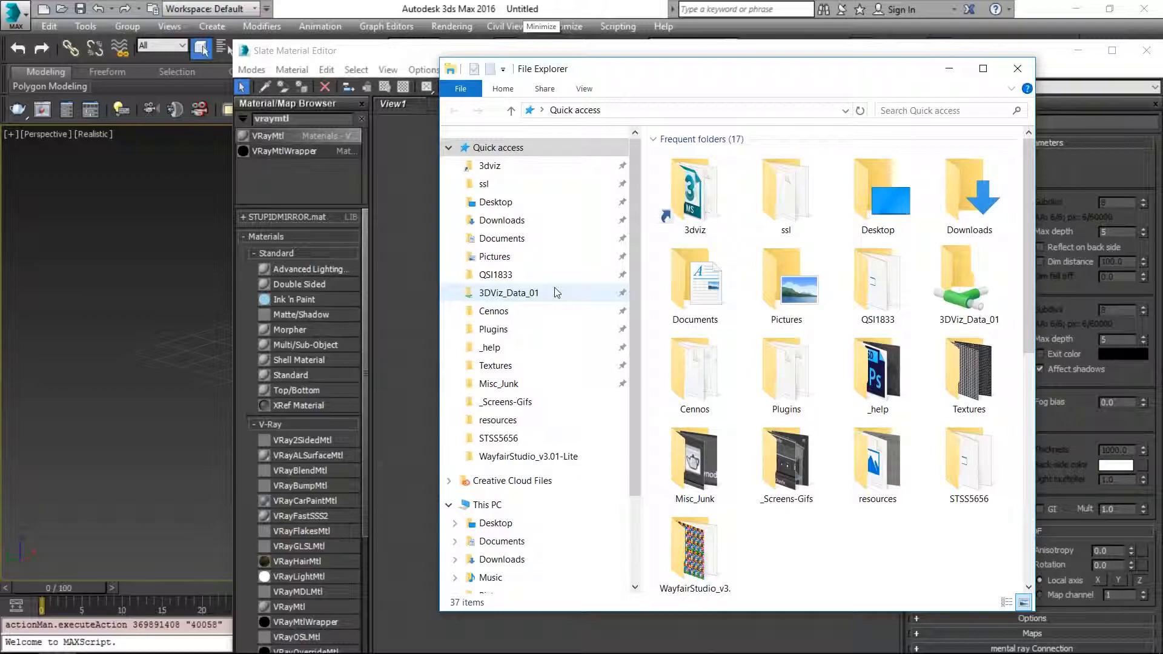
pyautogui.click(496, 366)
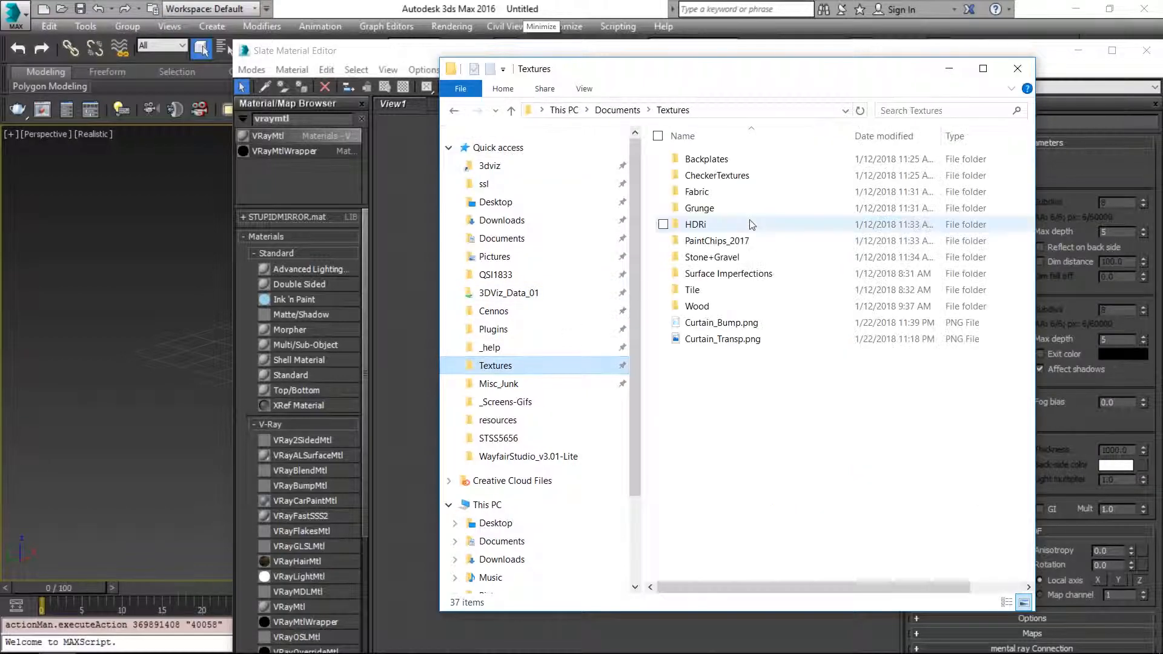
pyautogui.click(727, 211)
pyautogui.doubleClick(729, 215)
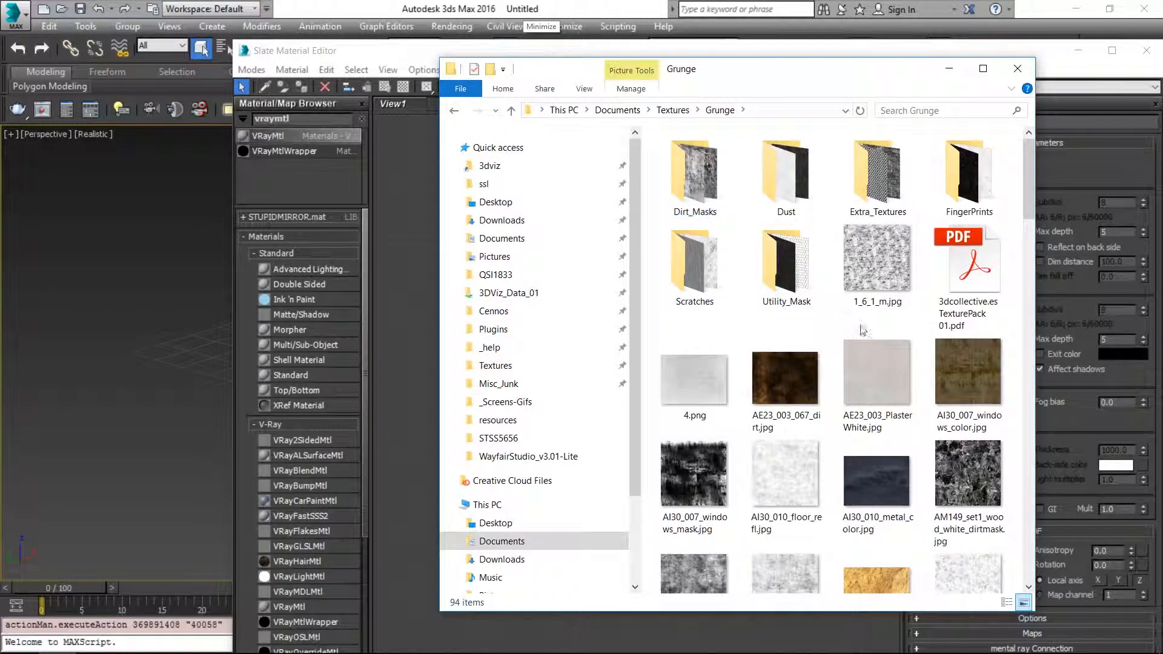
pyautogui.scroll(-5, 828, 418)
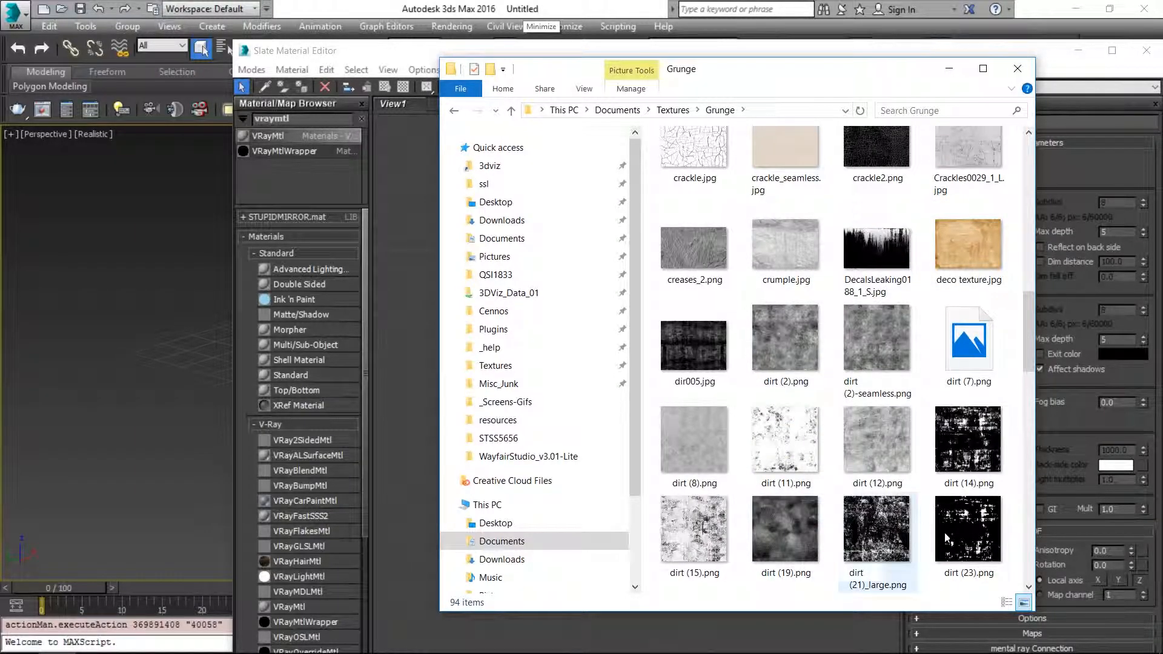
pyautogui.click(694, 556)
pyautogui.moveTo(693, 556); pyautogui.dragTo(652, 231)
pyautogui.click(408, 234)
pyautogui.moveTo(416, 315); pyautogui.dragTo(430, 224)
# Minimize the material editor, insert an Unwrap UVW modifier below TurboSmooth on the original box and open its UV editor.
pyautogui.moveTo(548, 59); pyautogui.dragTo(473, 474)
pyautogui.click(410, 271)
pyautogui.click(881, 79)
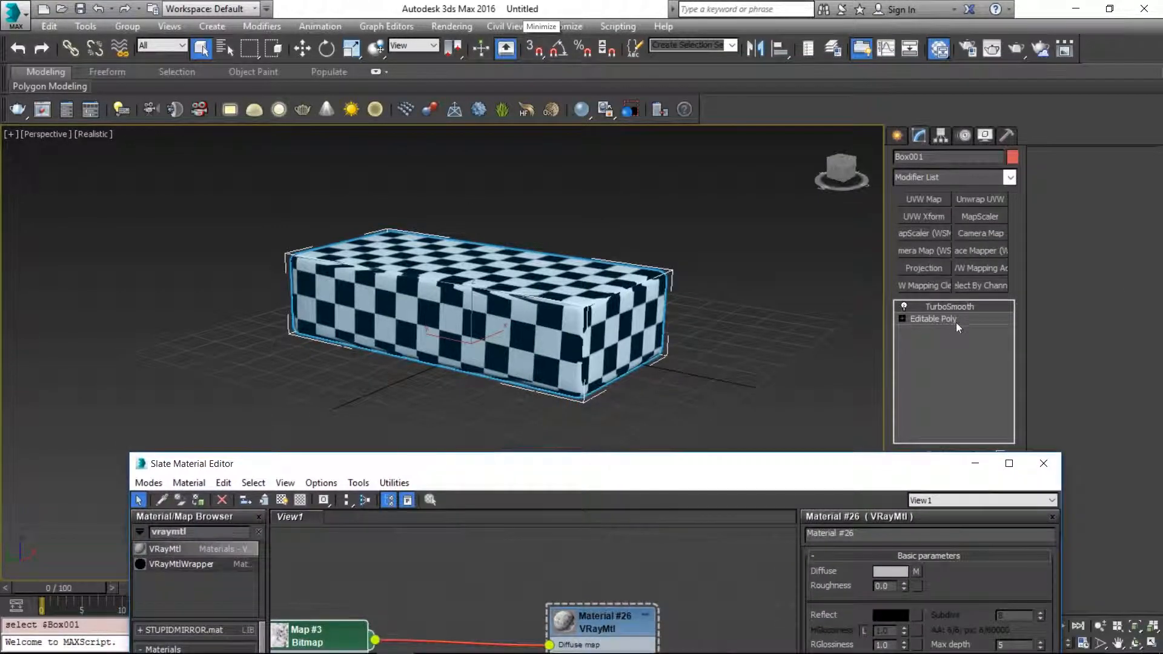
pyautogui.click(975, 463)
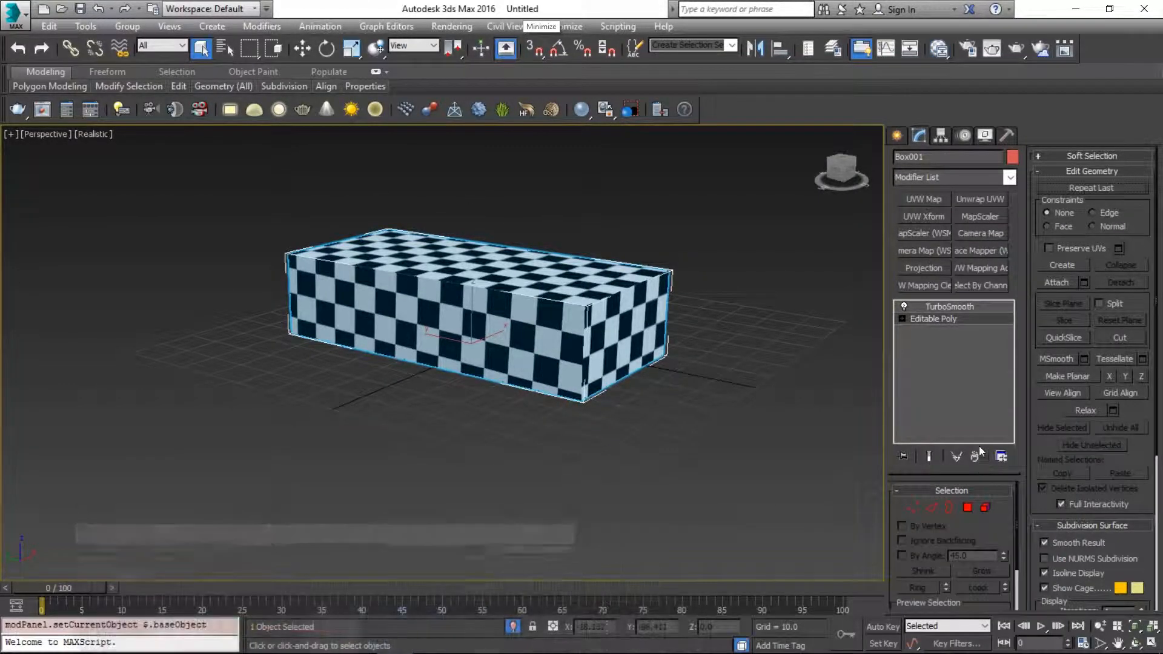
pyautogui.click(977, 198)
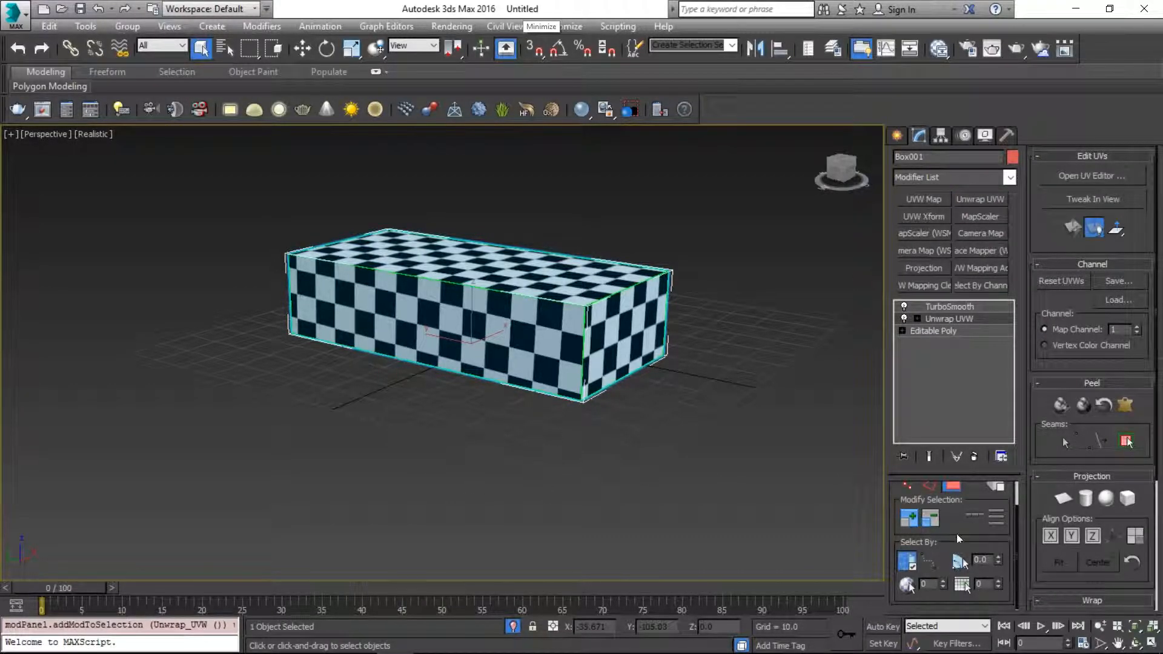
pyautogui.click(1092, 175)
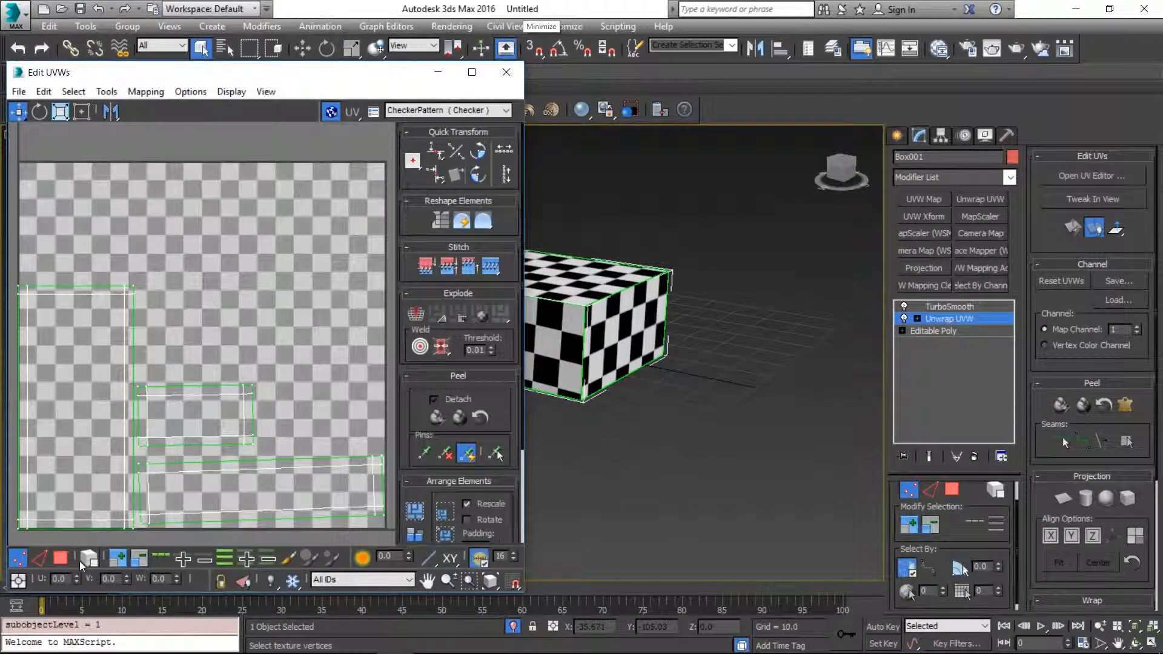
# Select all UV faces, scale the layout down uniformly and squash it horizontally into a narrow strip.
pyautogui.click(62, 559)
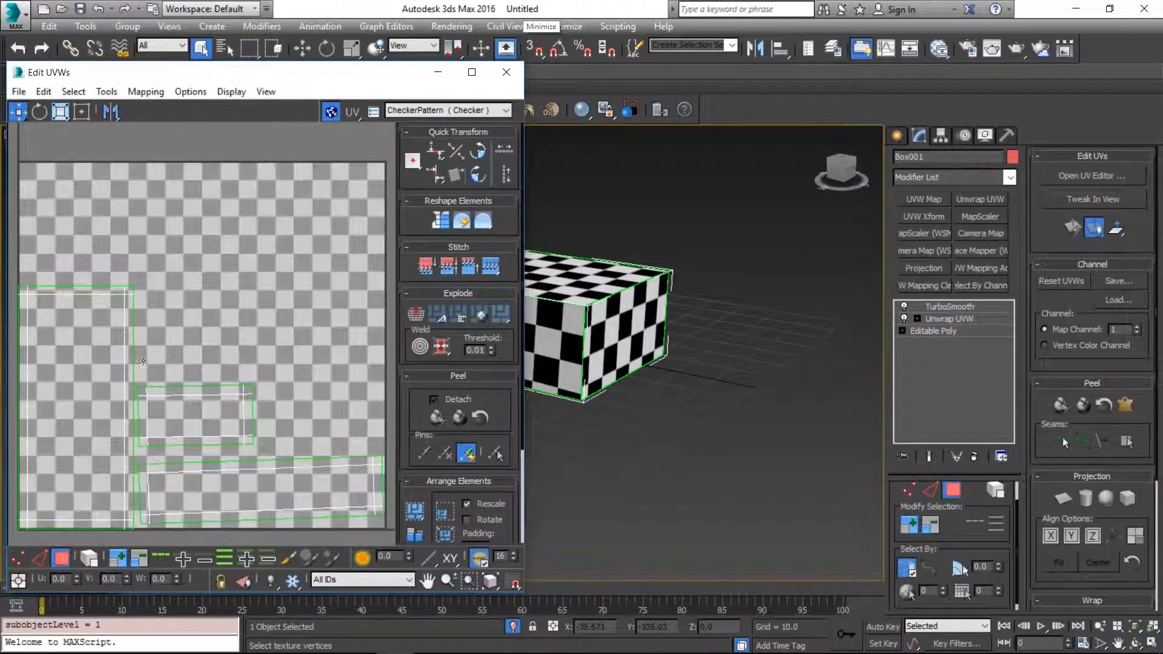
pyautogui.hotkey('ctrl', 'a')
pyautogui.press('r')
pyautogui.moveTo(112, 324)
pyautogui.mouseDown()
pyautogui.moveTo(113, 388)
pyautogui.moveTo(112, 342)
pyautogui.mouseUp()
pyautogui.click(82, 111)
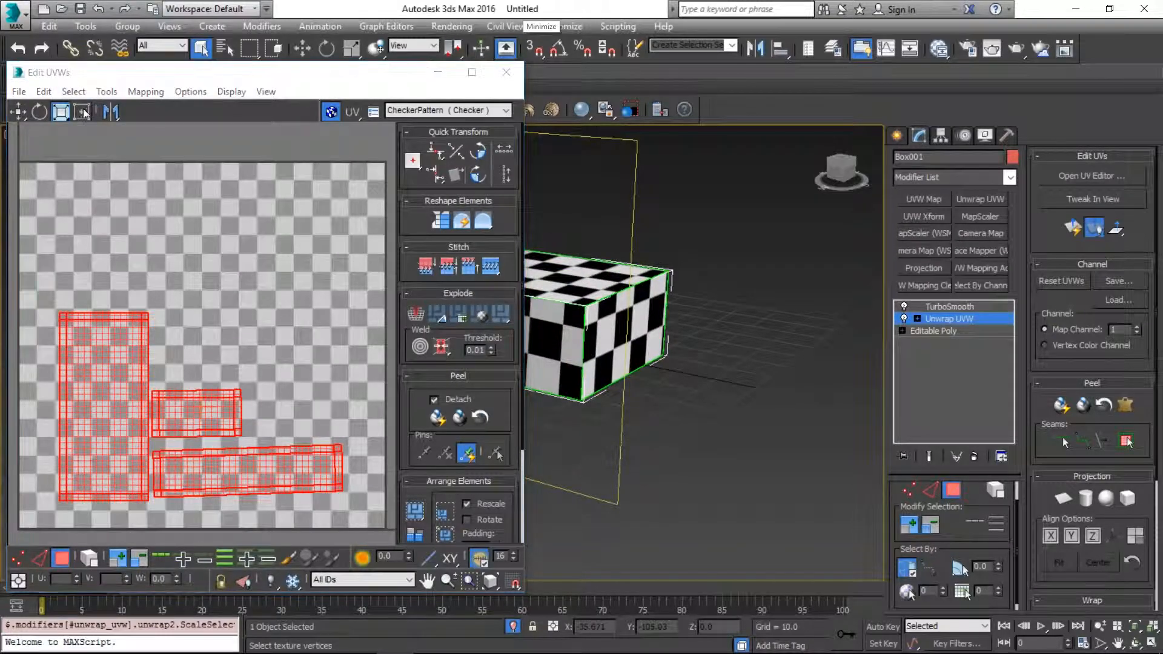
pyautogui.moveTo(59, 313); pyautogui.dragTo(295, 298)
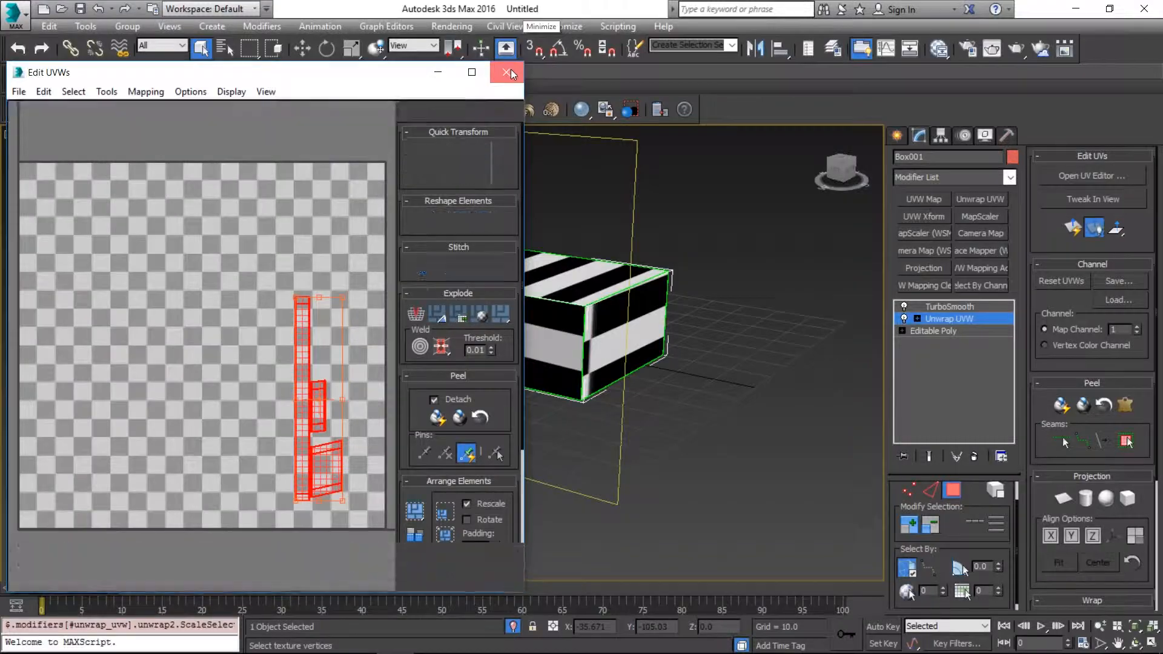
# Close the UV editor, copy the Unwrap UVW modifier from the original box's stack and deselect the box.
pyautogui.click(508, 71)
pyautogui.rightClick(943, 318)
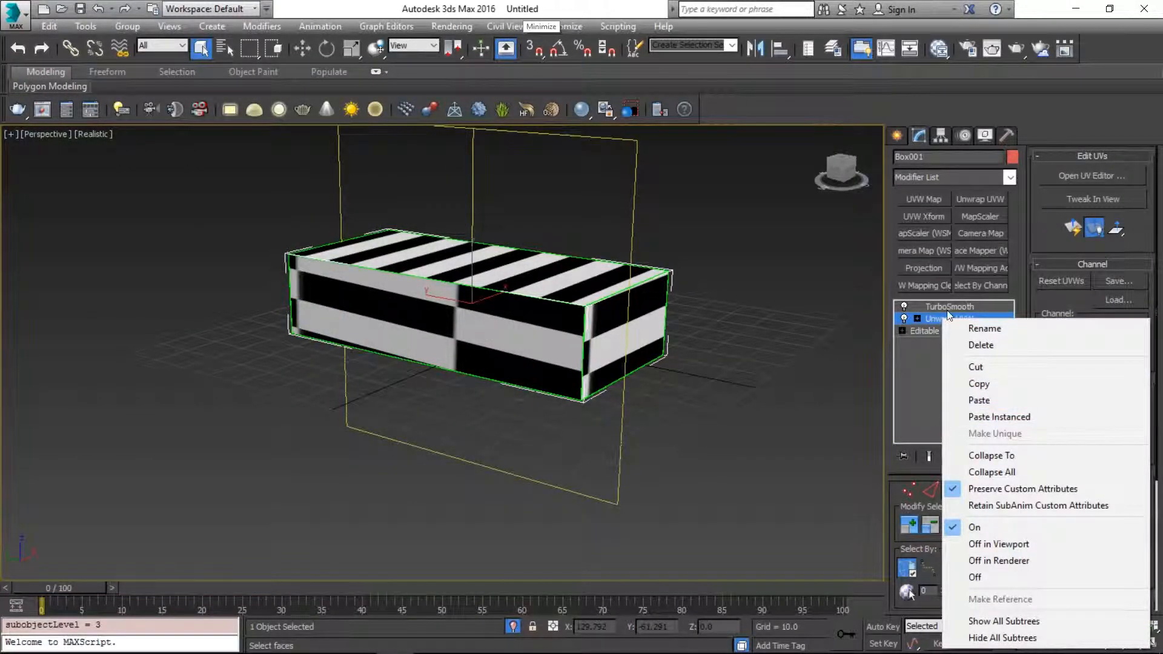
pyautogui.click(979, 387)
pyautogui.click(950, 307)
pyautogui.rightClick(951, 307)
pyautogui.click(686, 249)
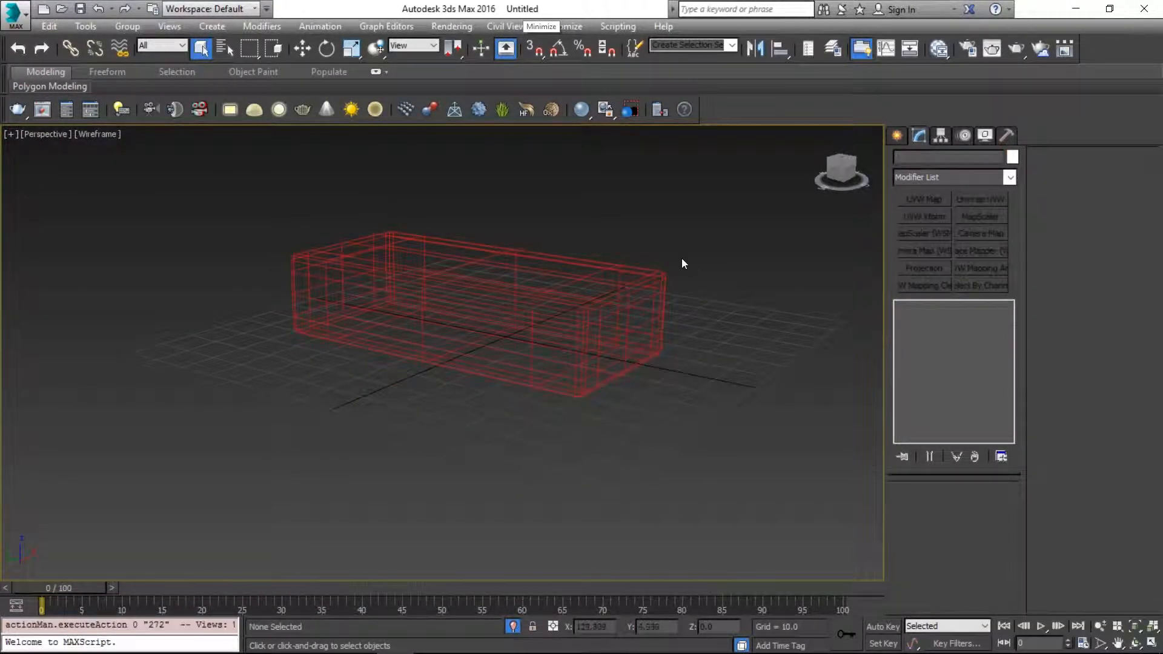
# Collapse the striped box's entire modifier stack into an editable mesh and deselect it.
pyautogui.click(656, 281)
pyautogui.rightClick(938, 307)
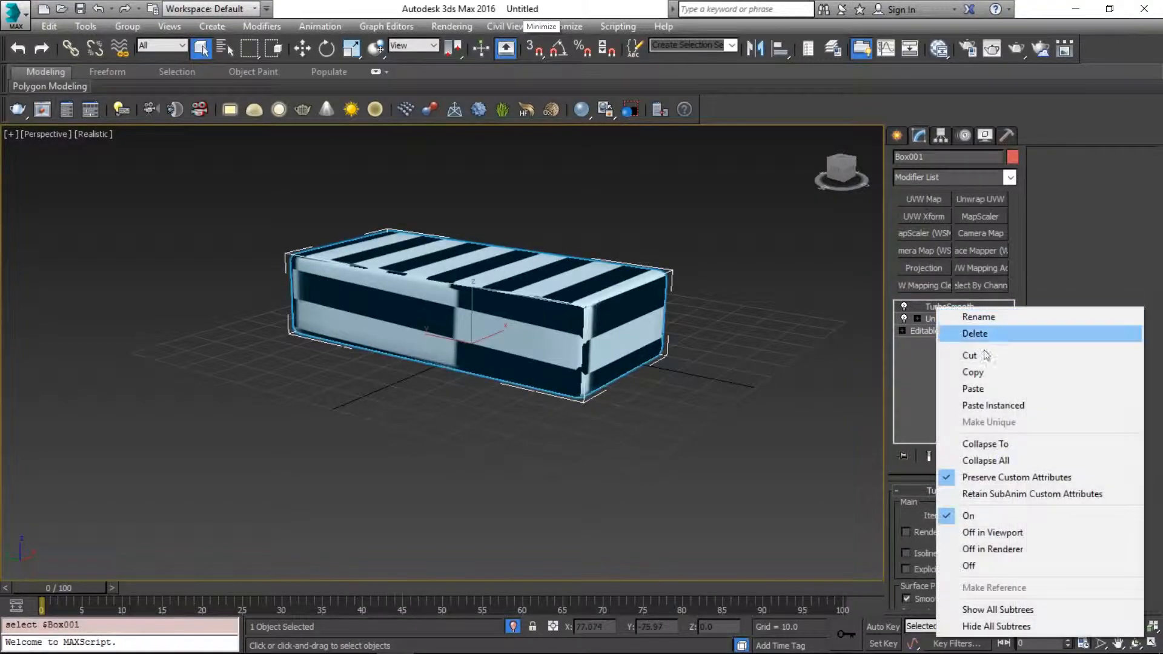
pyautogui.click(985, 446)
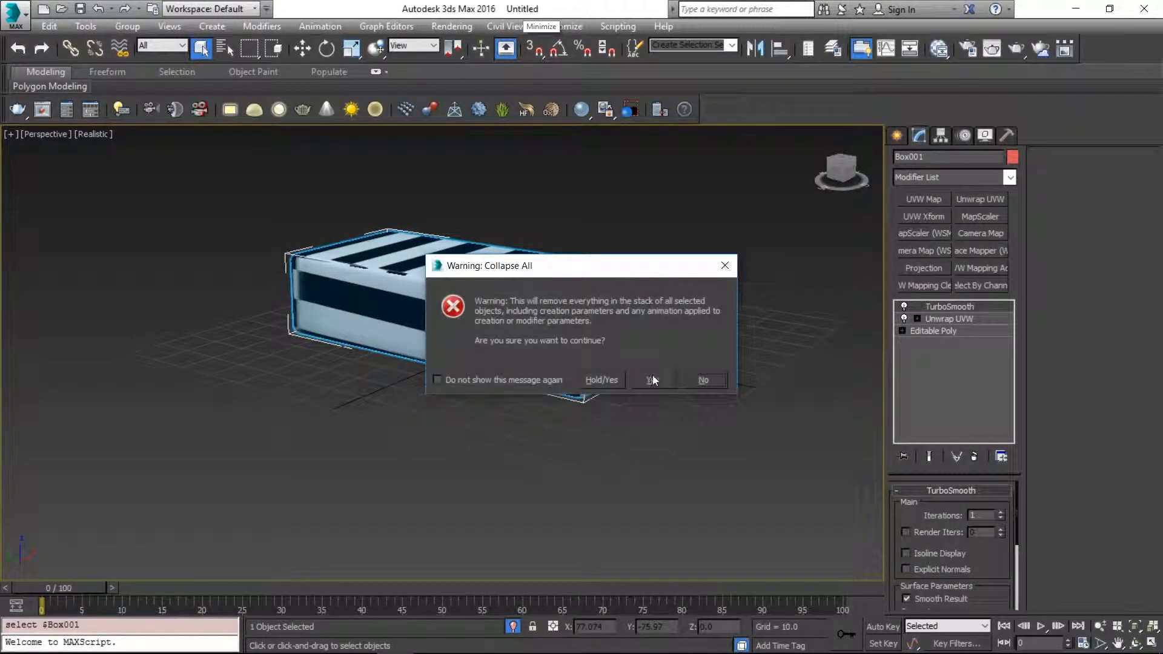
pyautogui.click(658, 375)
pyautogui.press('1')
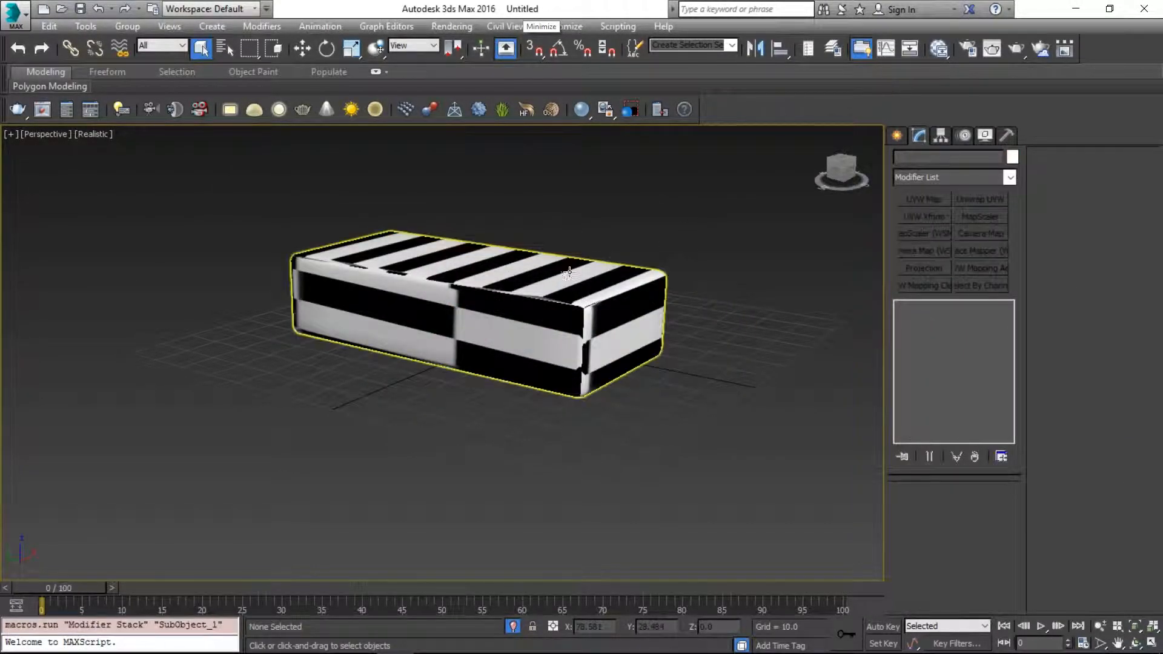
pyautogui.click(620, 256)
pyautogui.press('z')
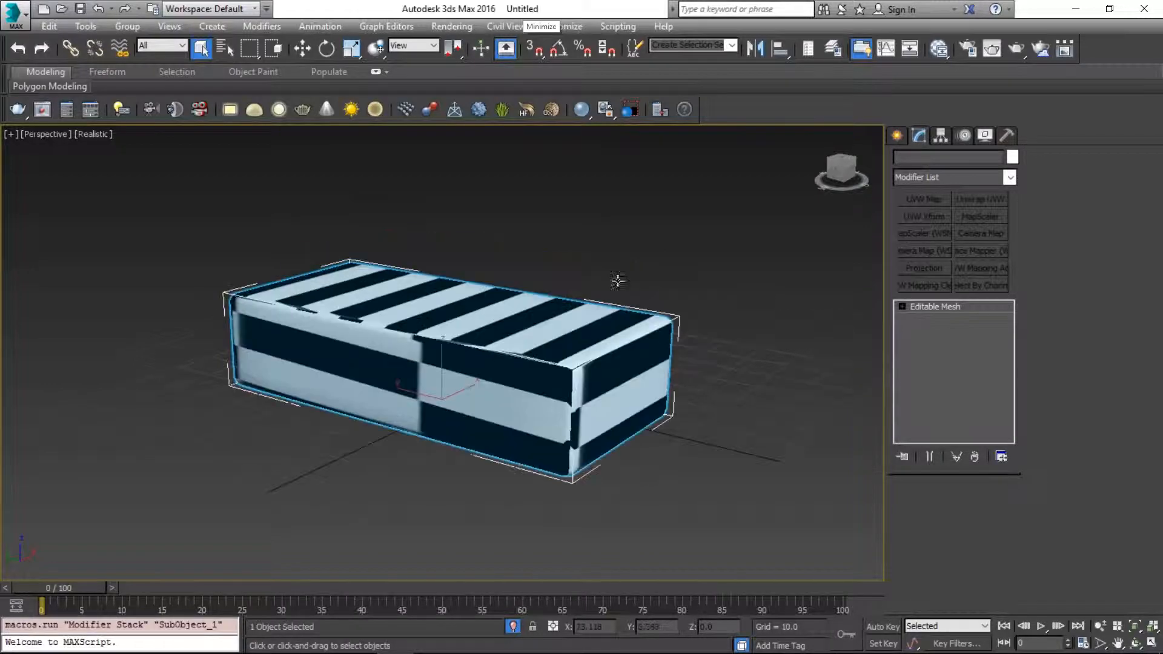
pyautogui.click(636, 242)
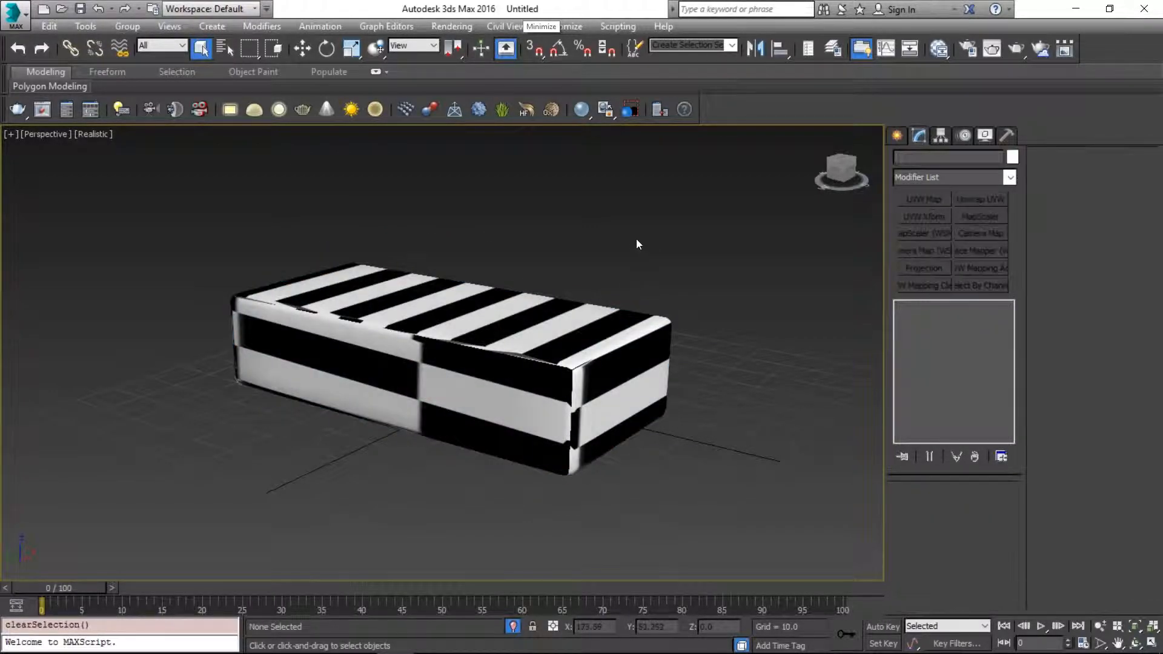
pyautogui.press('z')
# Assign the dirt-textured VRayMtl to the box and display its texture in the viewport.
pyautogui.hotkey('alt', 'Tab')
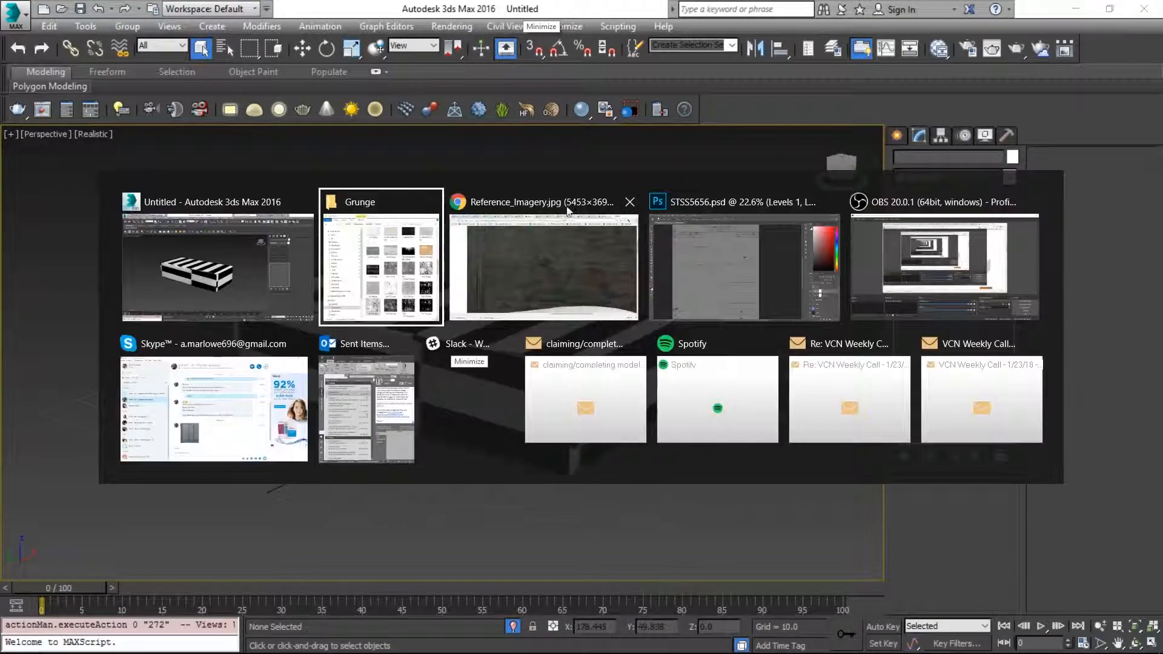
pyautogui.hotkey('alt', 'shift', 'Tab')
pyautogui.press('m')
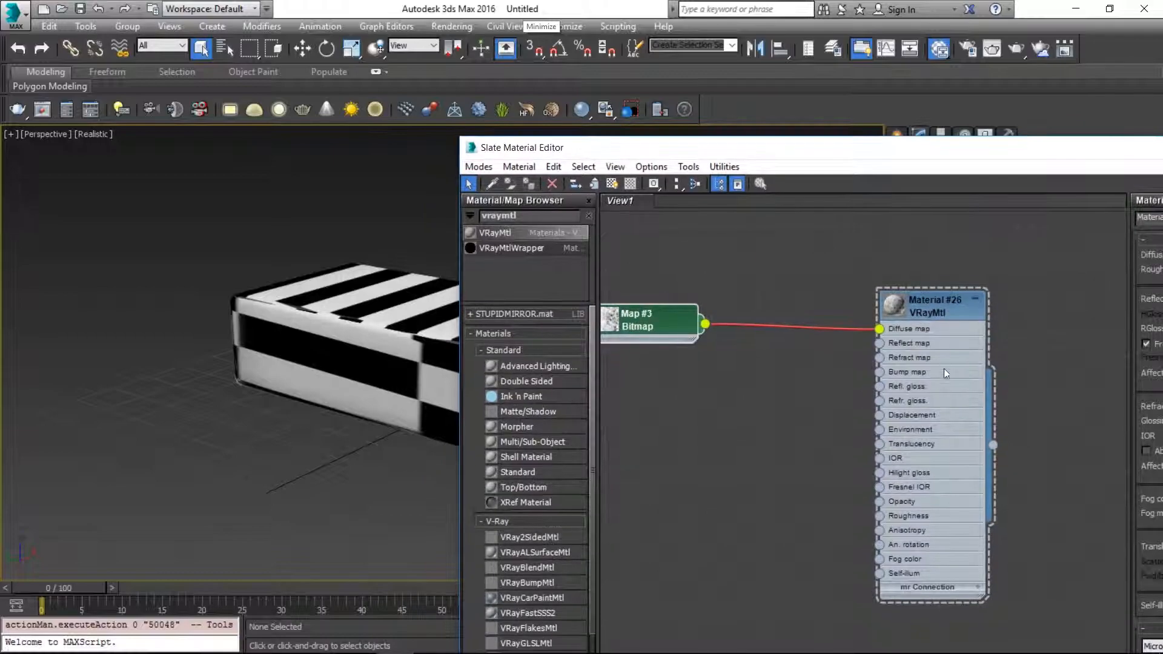
pyautogui.moveTo(993, 448); pyautogui.dragTo(333, 332)
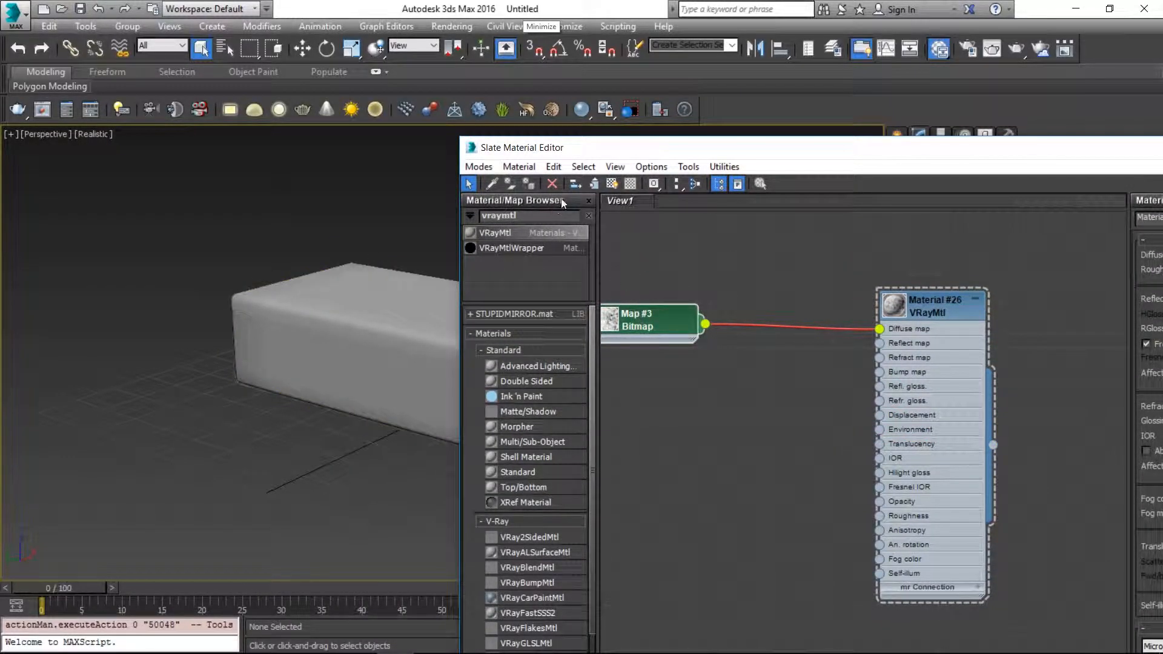
pyautogui.click(612, 183)
pyautogui.moveTo(661, 148); pyautogui.dragTo(228, 513)
pyautogui.click(552, 479)
pyautogui.moveTo(346, 529); pyautogui.dragTo(883, 114)
# Enlarge the bitmap node's preview to examine the dirt texture, minimize the material editor and deselect the box.
pyautogui.doubleClick(661, 280)
pyautogui.scroll(3, 718, 355)
pyautogui.moveTo(719, 355); pyautogui.dragTo(764, 382, button='middle')
pyautogui.scroll(4, 795, 344)
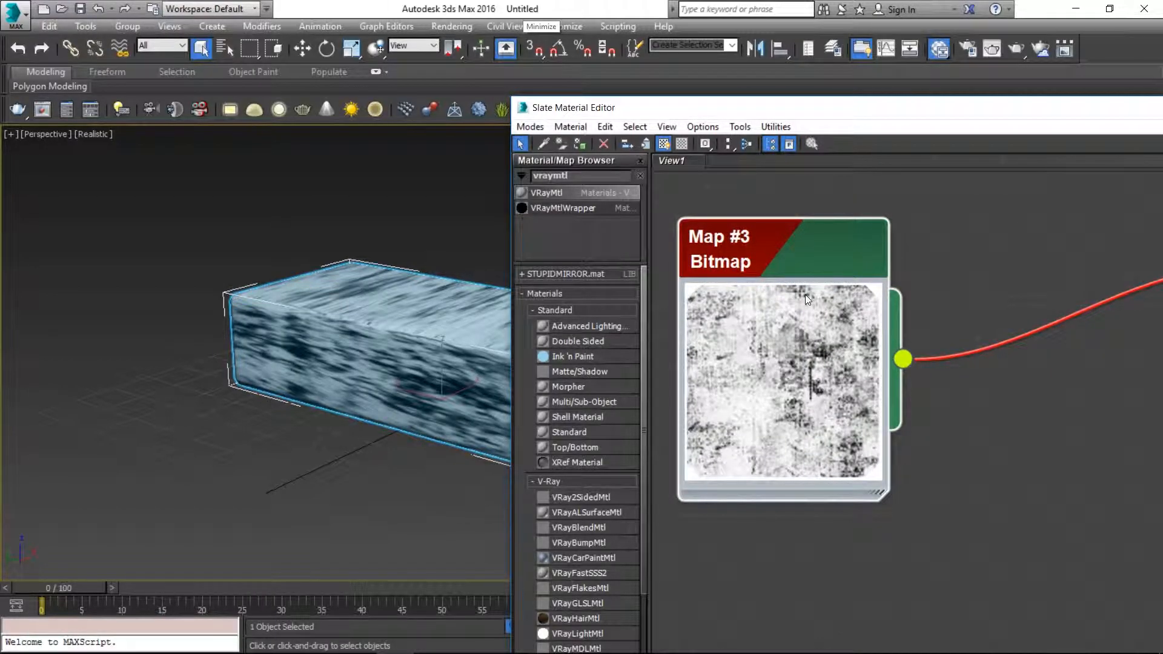
pyautogui.moveTo(861, 110); pyautogui.dragTo(483, 130)
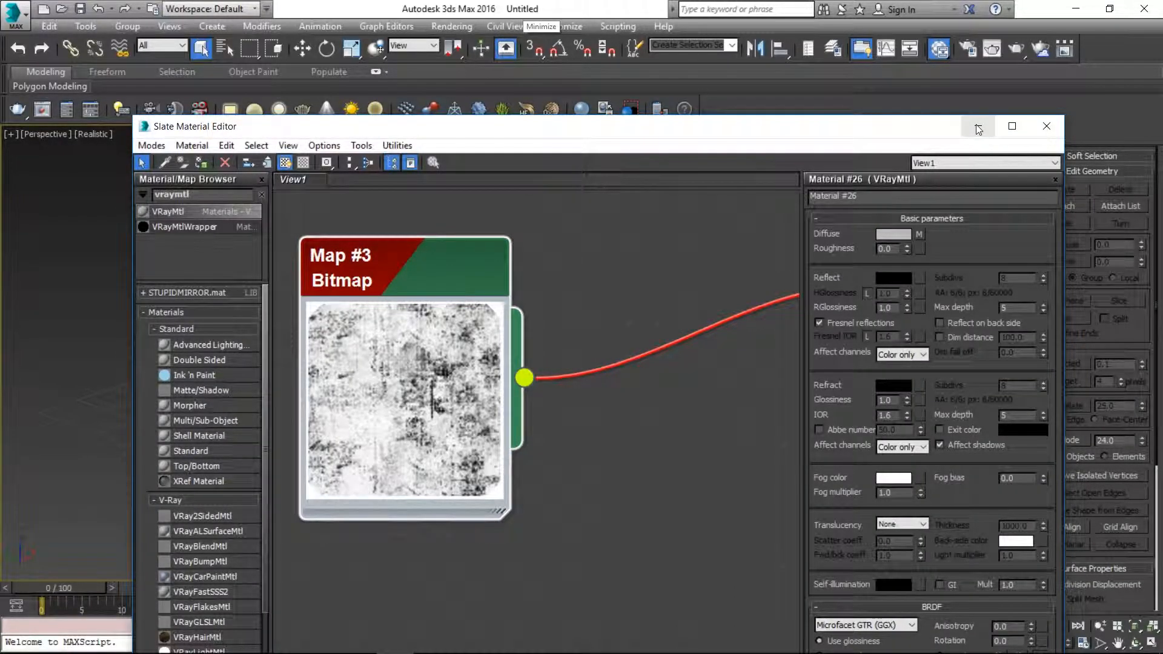
pyautogui.click(978, 128)
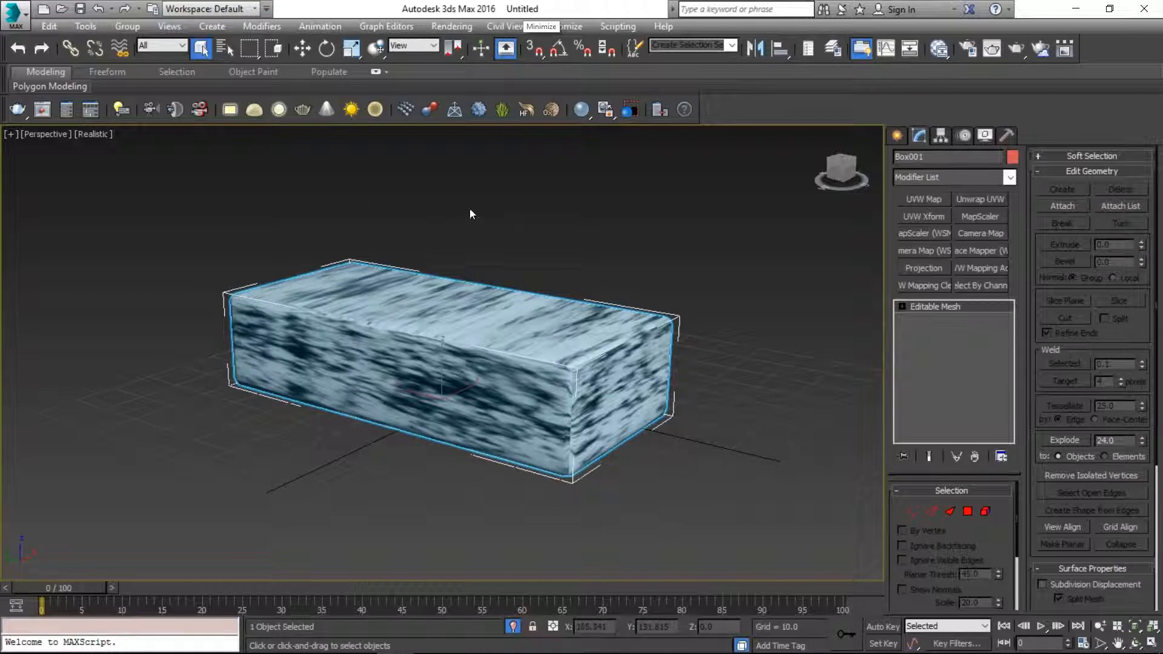
pyautogui.click(483, 199)
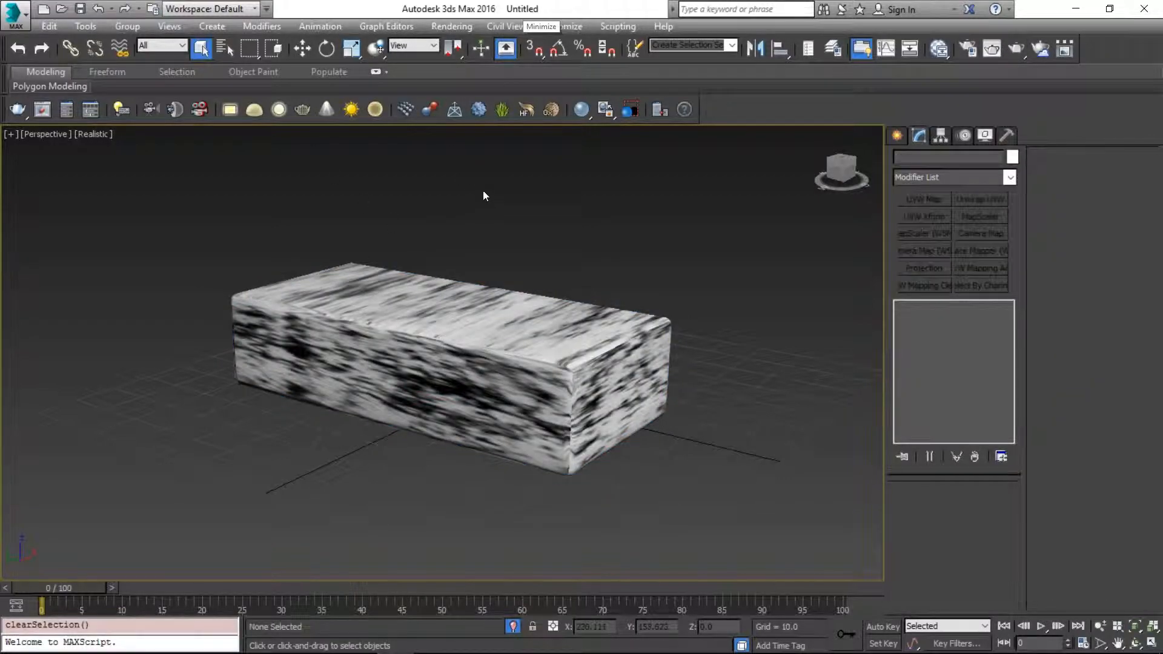
# Set the environment background color to a light gray of RGB 218, 218, 218.
pyautogui.press('8')
pyautogui.click(382, 187)
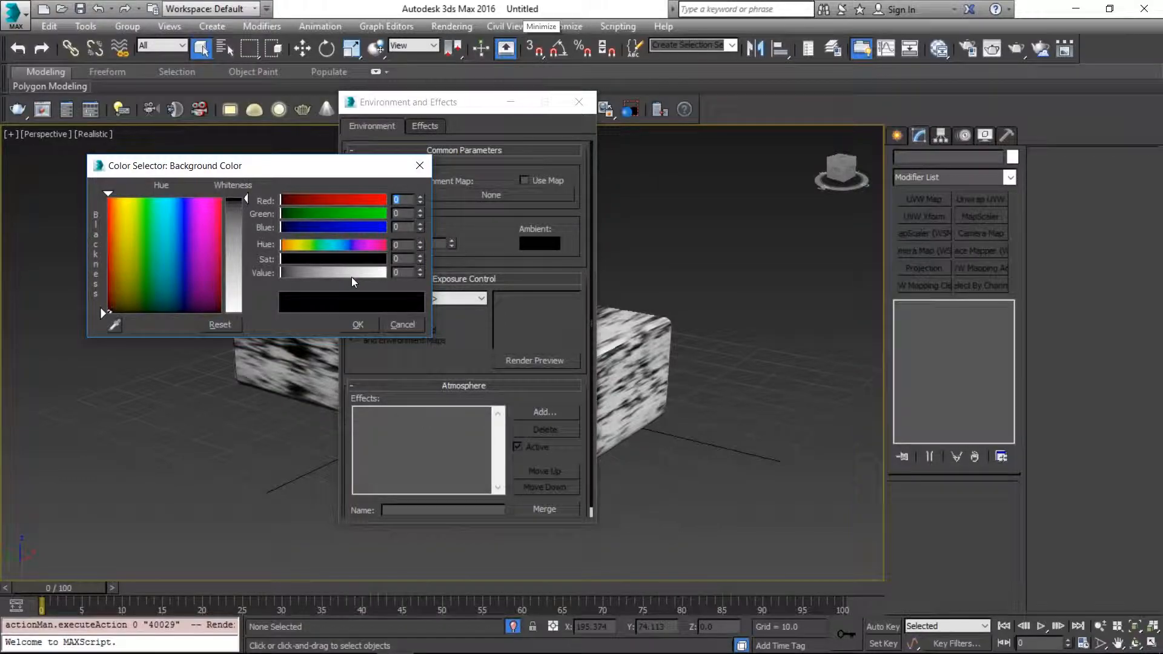
pyautogui.moveTo(350, 276); pyautogui.dragTo(371, 273)
pyautogui.click(358, 324)
pyautogui.click(579, 102)
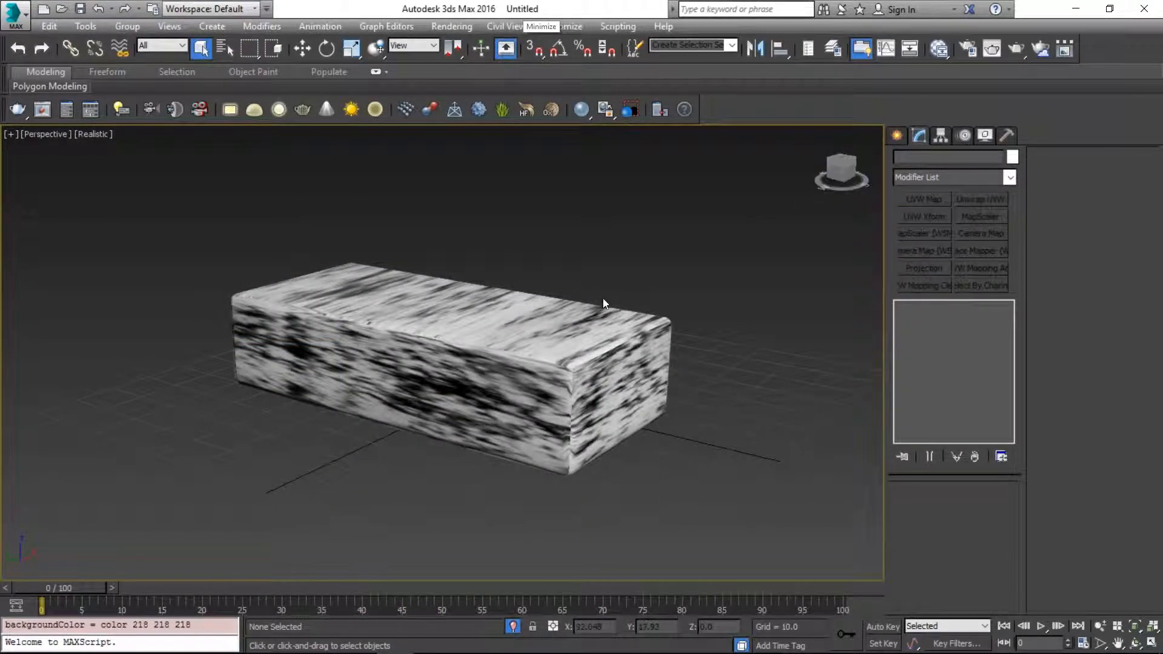
# Render the box, turn on safe frames, frame its near corner more closely and re-render to examine the edge stretching.
pyautogui.hotkey('shift', 'q')
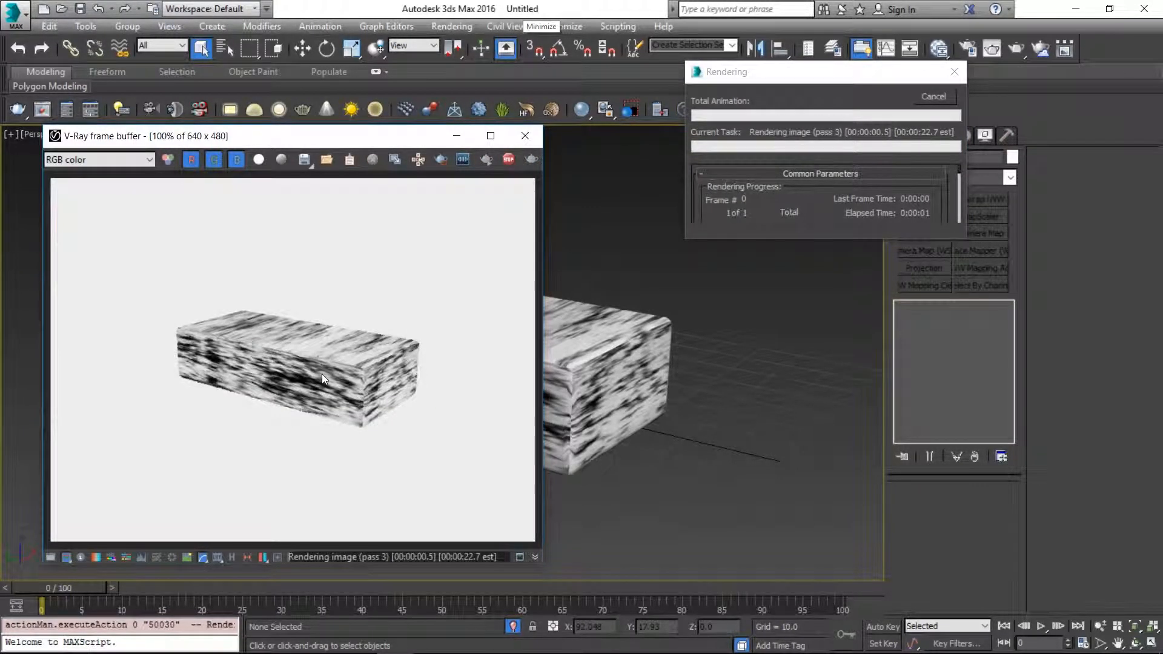
pyautogui.hotkey('shift', 'f')
pyautogui.moveTo(653, 283); pyautogui.dragTo(677, 281, button='middle')
pyautogui.click(1100, 627)
pyautogui.moveTo(688, 359); pyautogui.dragTo(686, 340)
pyautogui.moveTo(686, 340); pyautogui.dragTo(742, 335, button='middle')
pyautogui.click(525, 158)
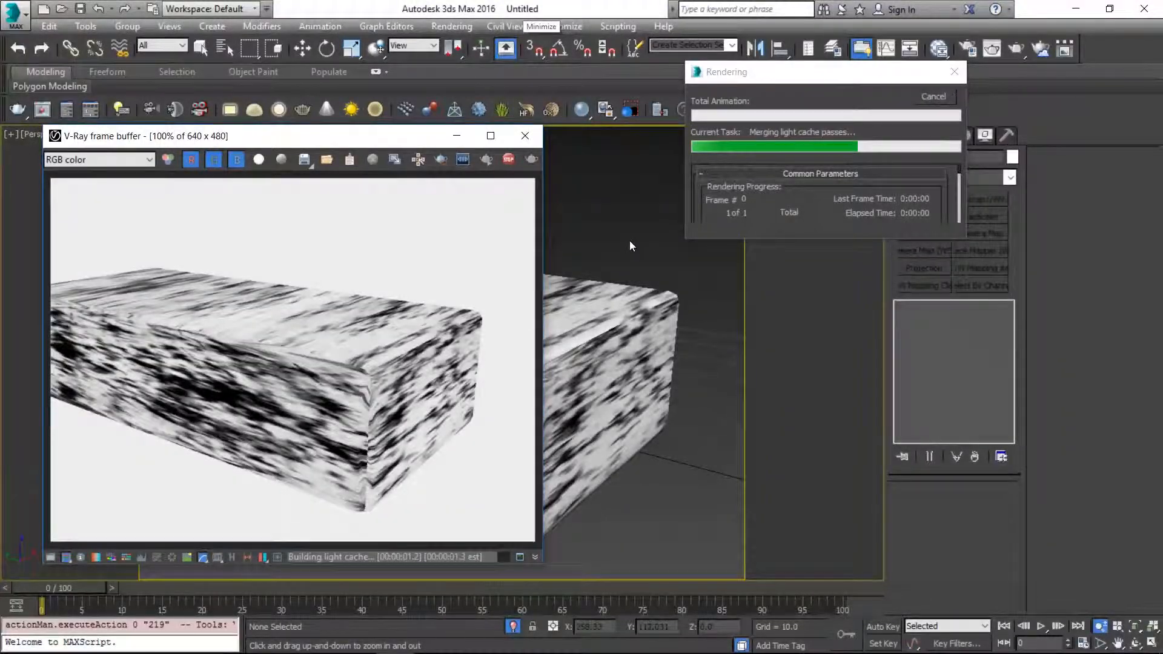
pyautogui.moveTo(652, 216); pyautogui.dragTo(693, 211, button='middle')
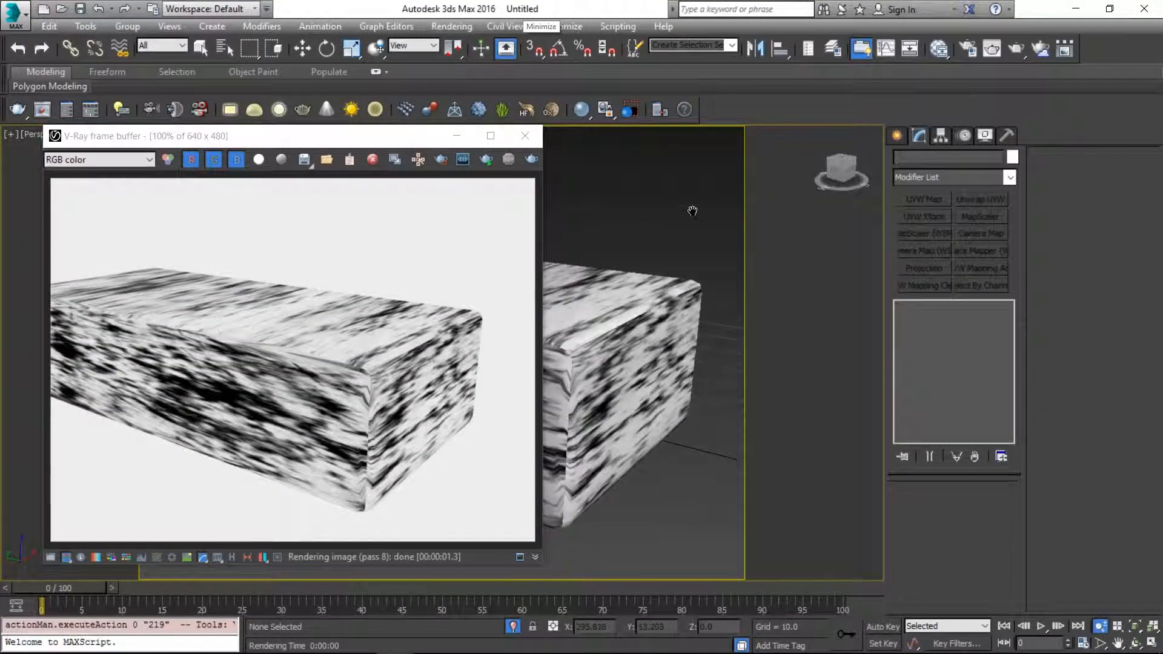
pyautogui.click(531, 159)
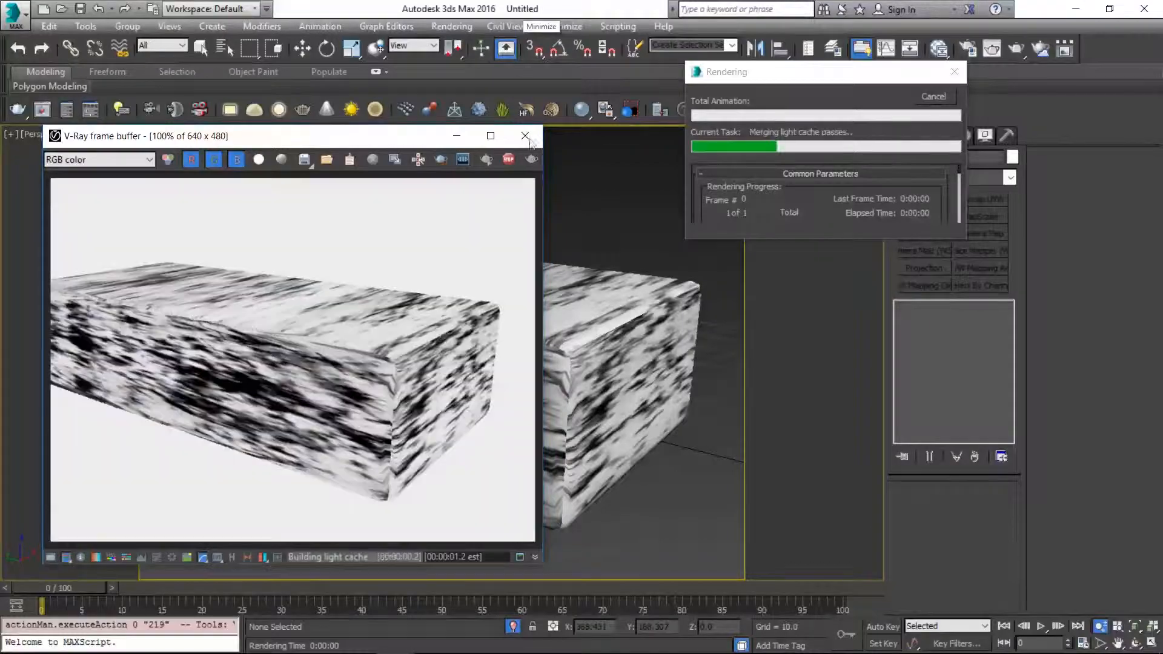
# Add a VRayTriplanarTex map between the dirt bitmap and the material's diffuse map, feeding the bitmap into its Texture input.
pyautogui.press('m')
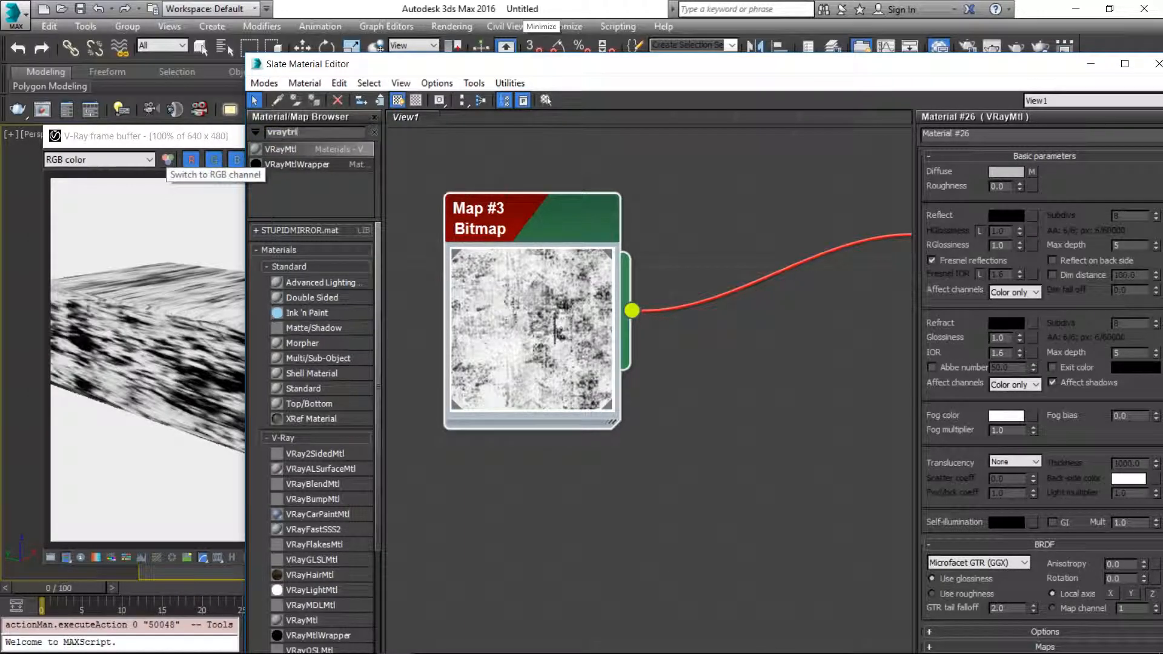
pyautogui.moveTo(297, 149); pyautogui.dragTo(682, 295)
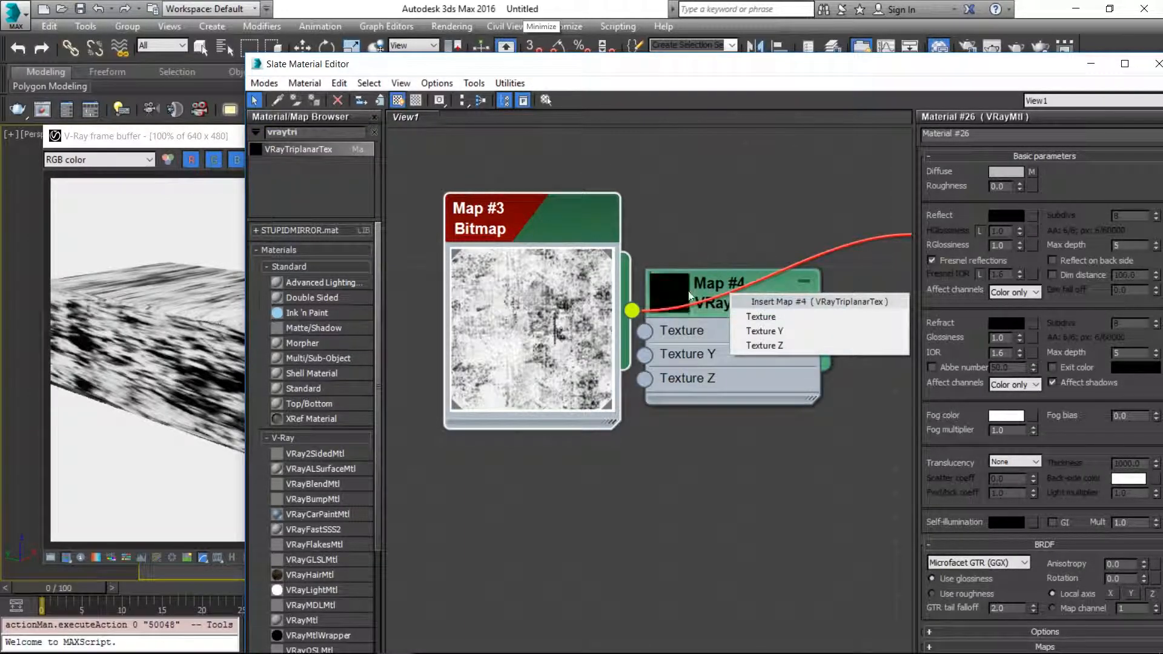
pyautogui.click(770, 318)
pyautogui.moveTo(563, 228); pyautogui.dragTo(510, 250)
pyautogui.scroll(-2, 645, 321)
pyautogui.scroll(-2, 644, 320)
# Open the VRayTriplanarTex parameters and render the box with the texture size at 1.0.
pyautogui.doubleClick(714, 306)
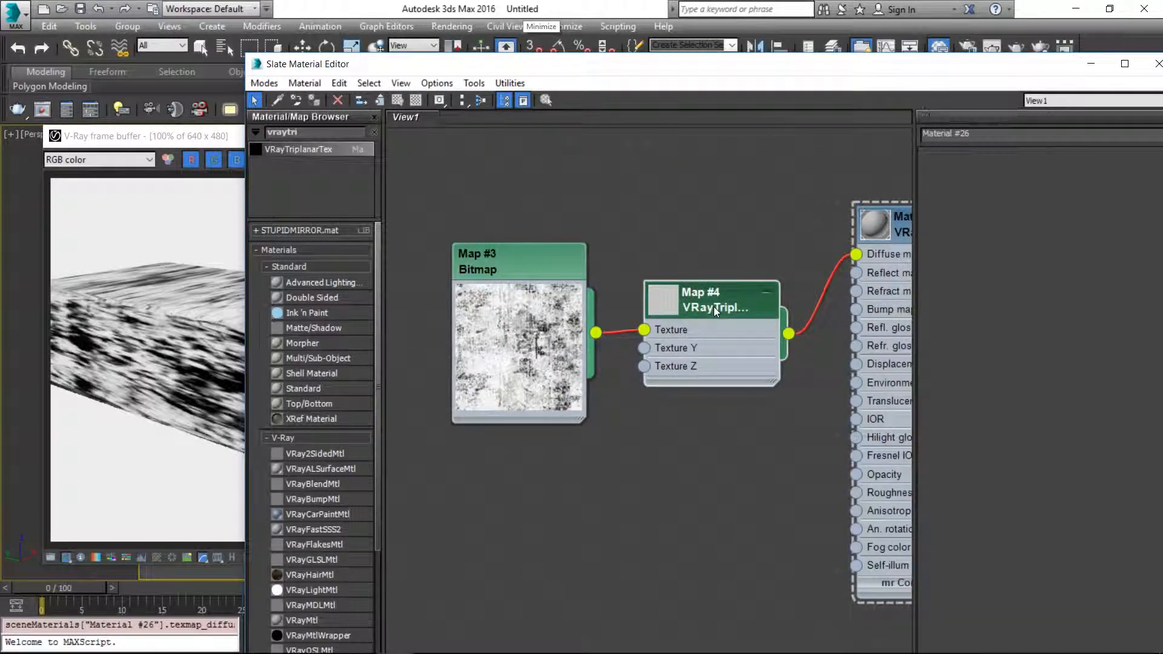
pyautogui.moveTo(842, 64); pyautogui.dragTo(689, 45)
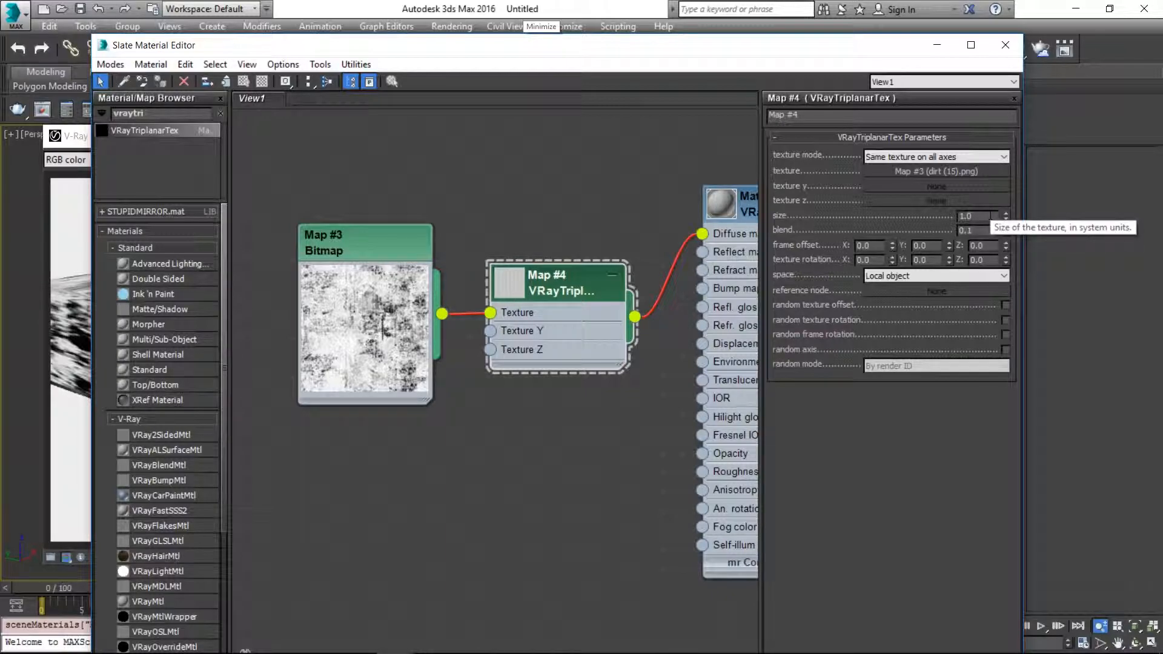
pyautogui.moveTo(986, 217); pyautogui.dragTo(924, 213)
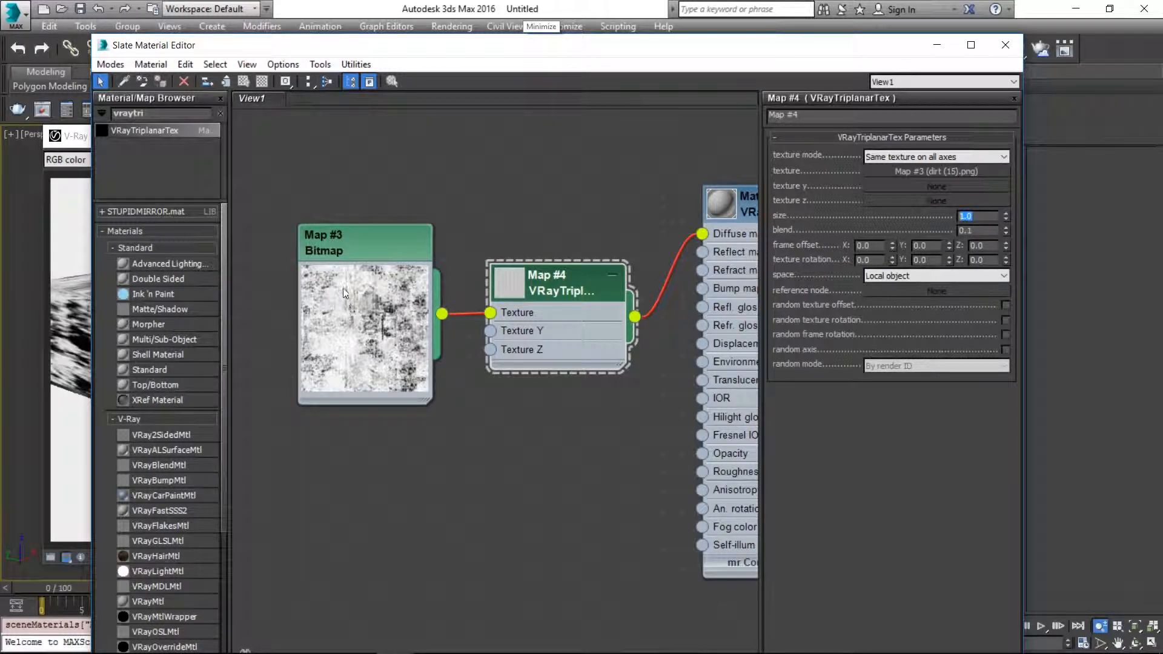
pyautogui.moveTo(424, 49); pyautogui.dragTo(672, 47)
pyautogui.click(299, 140)
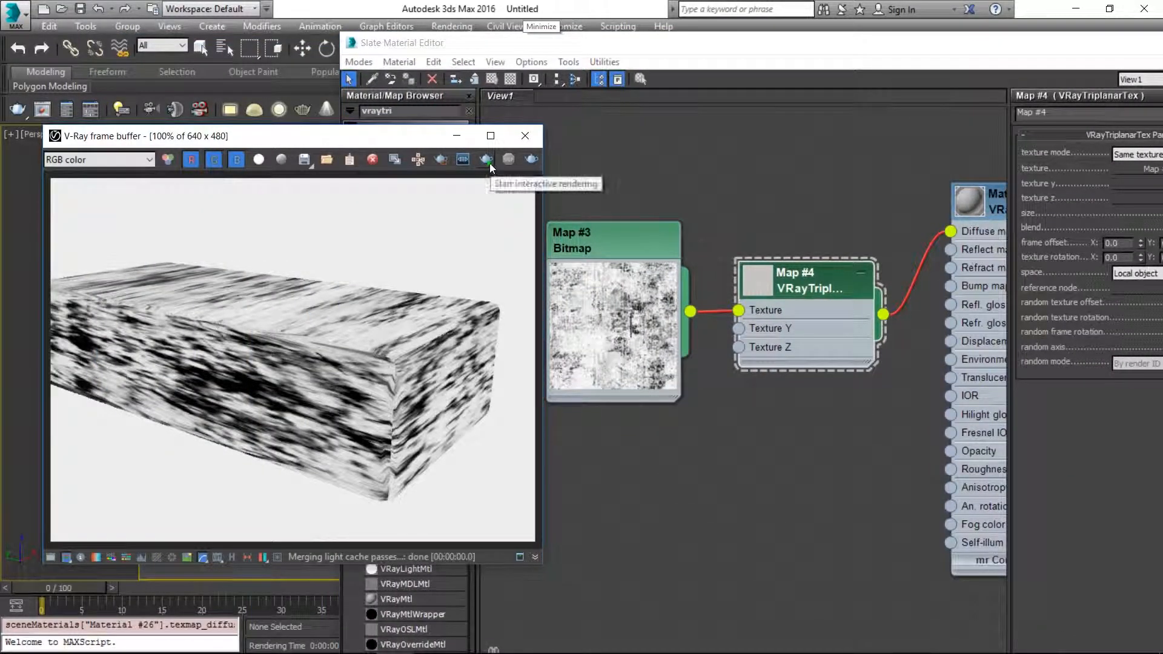
pyautogui.moveTo(832, 47); pyautogui.dragTo(716, 18)
pyautogui.doubleClick(1123, 183)
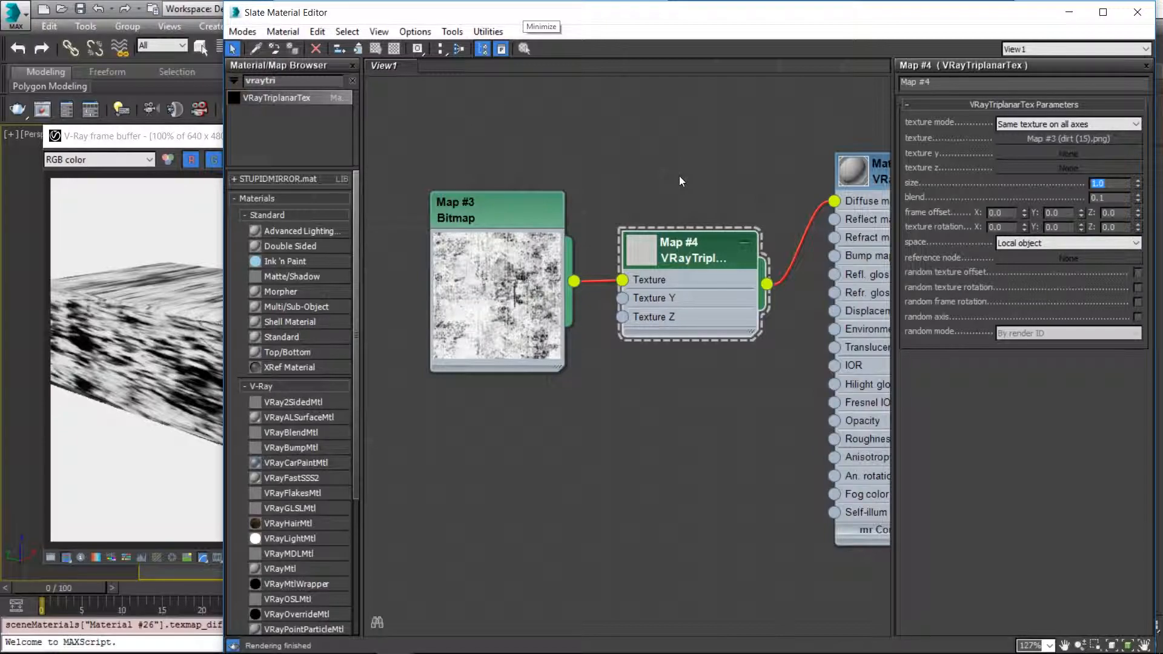
pyautogui.click(1109, 183)
pyautogui.click(214, 141)
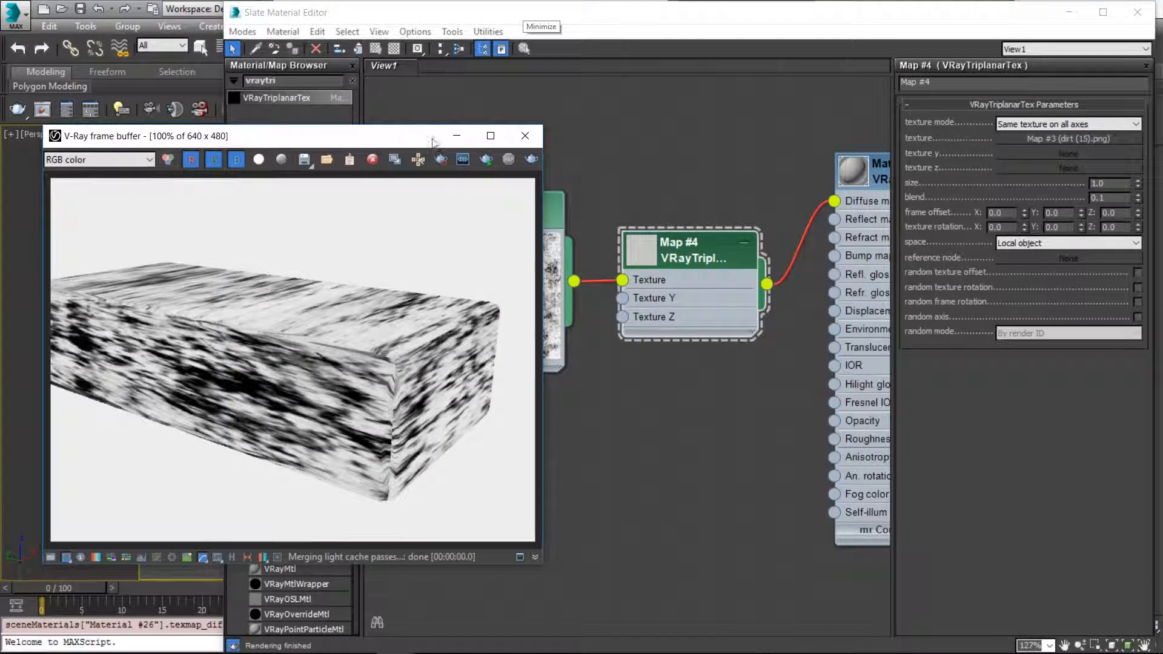
pyautogui.click(532, 160)
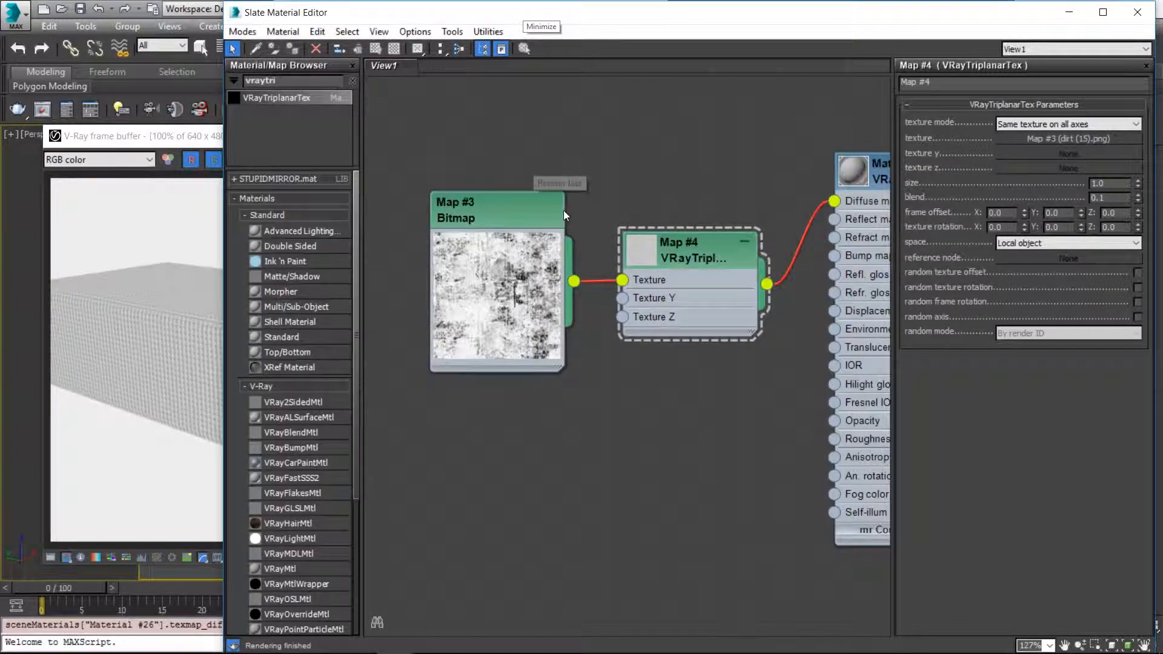
# Set the triplanar texture size to 12 and re-render the box.
pyautogui.doubleClick(1115, 183)
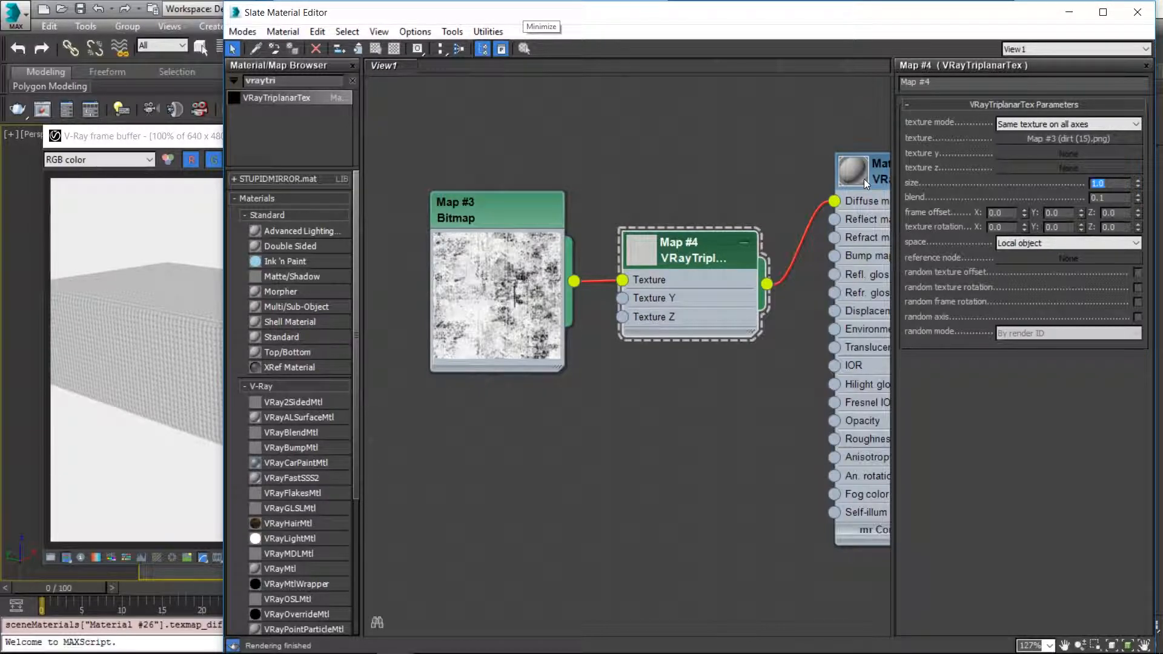
pyautogui.write('12')
pyautogui.press('Return')
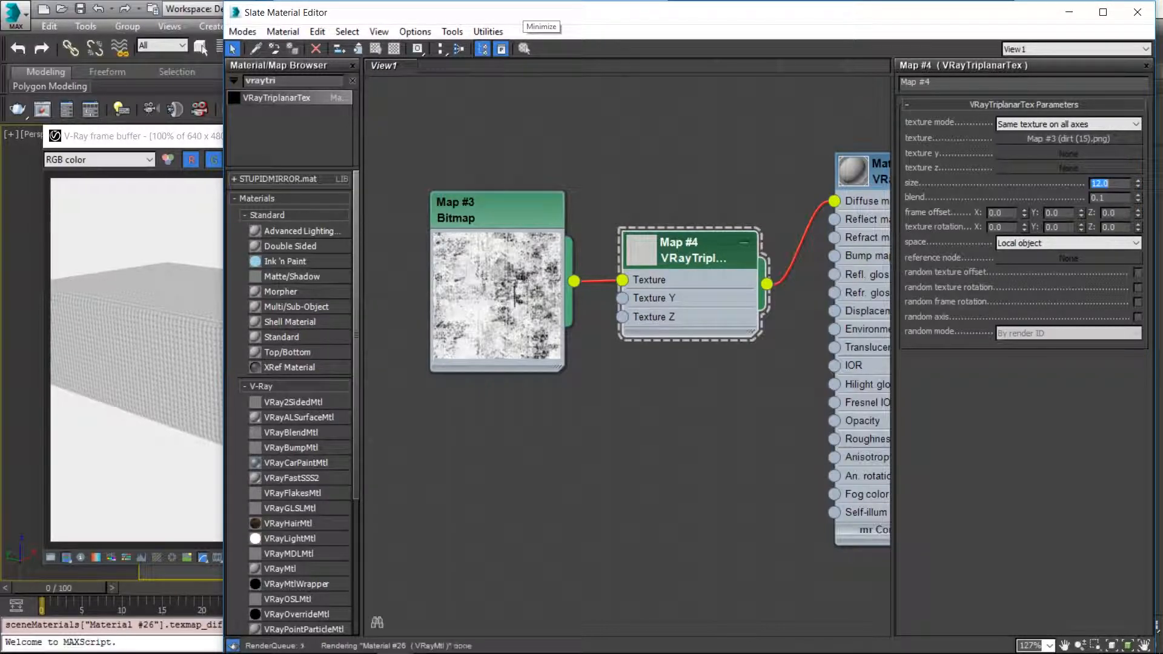
pyautogui.click(176, 148)
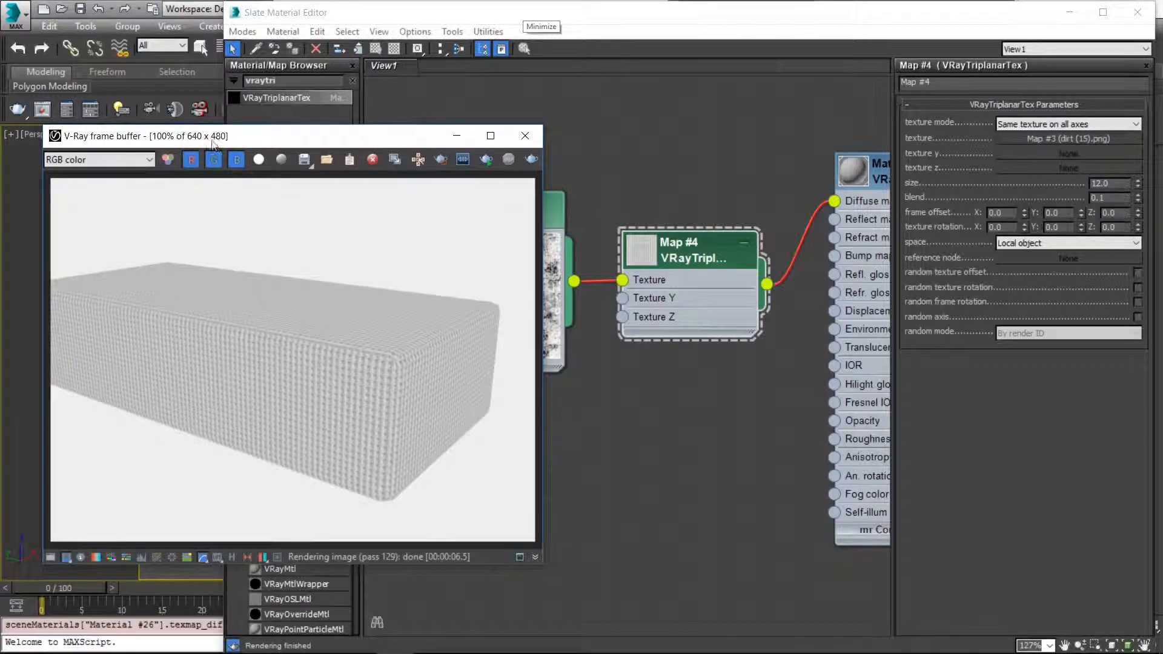
pyautogui.click(531, 161)
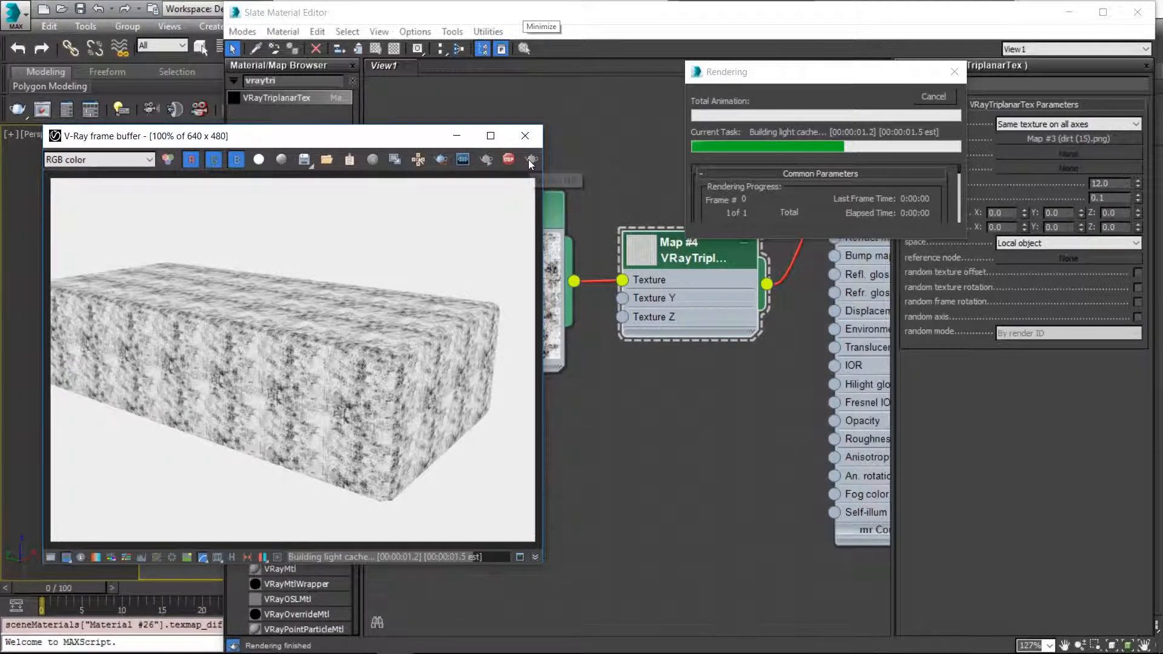
pyautogui.click(932, 97)
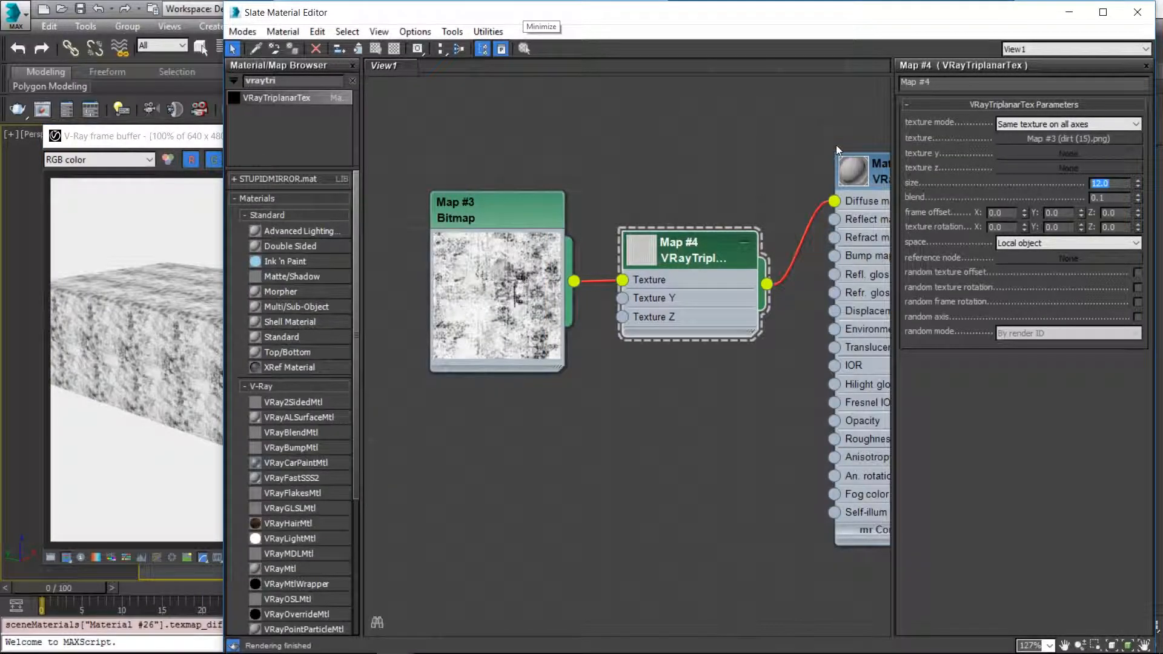
# Set the triplanar texture size to 1 m and re-render the box.
pyautogui.write('1m')
pyautogui.press('Return')
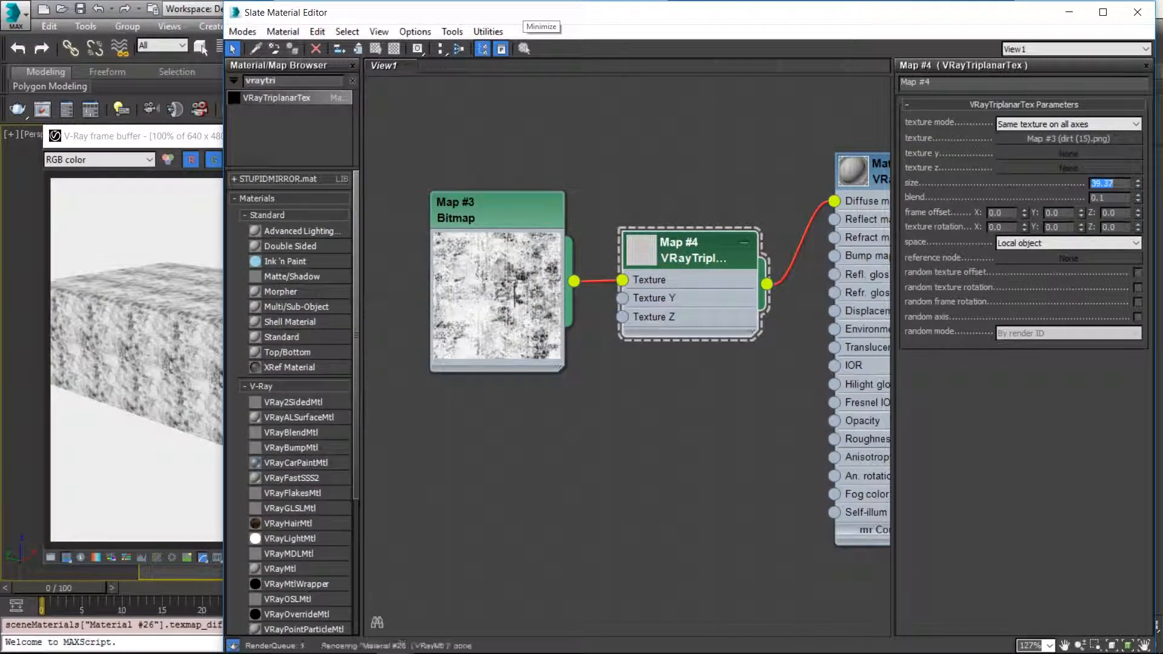
pyautogui.click(185, 137)
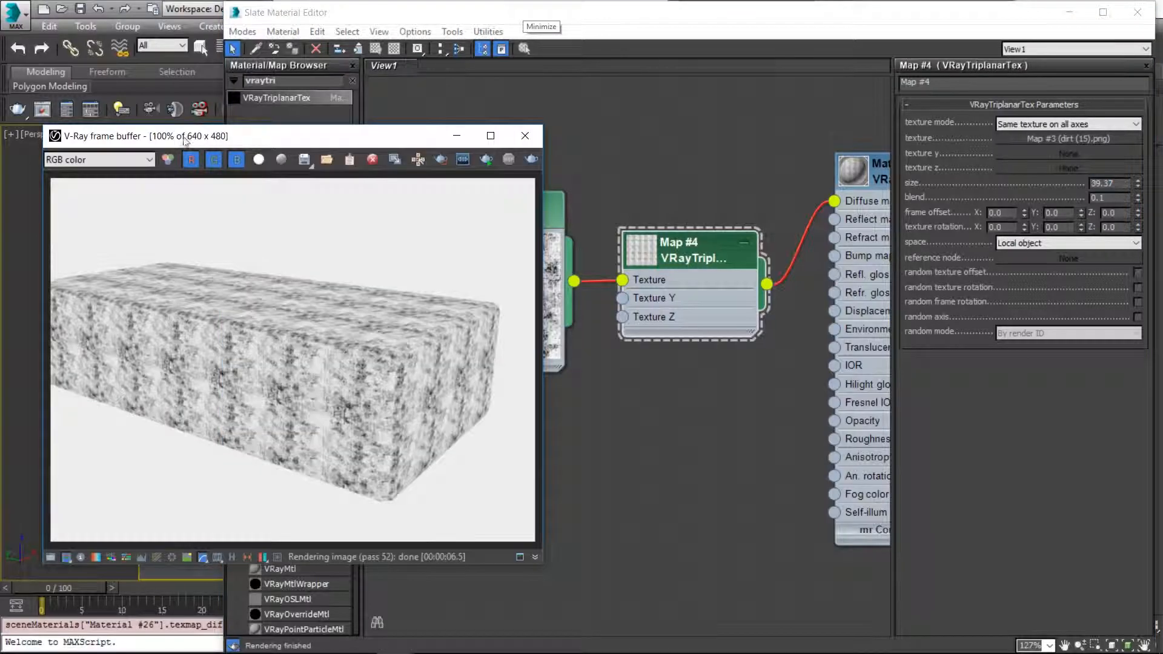
pyautogui.click(532, 159)
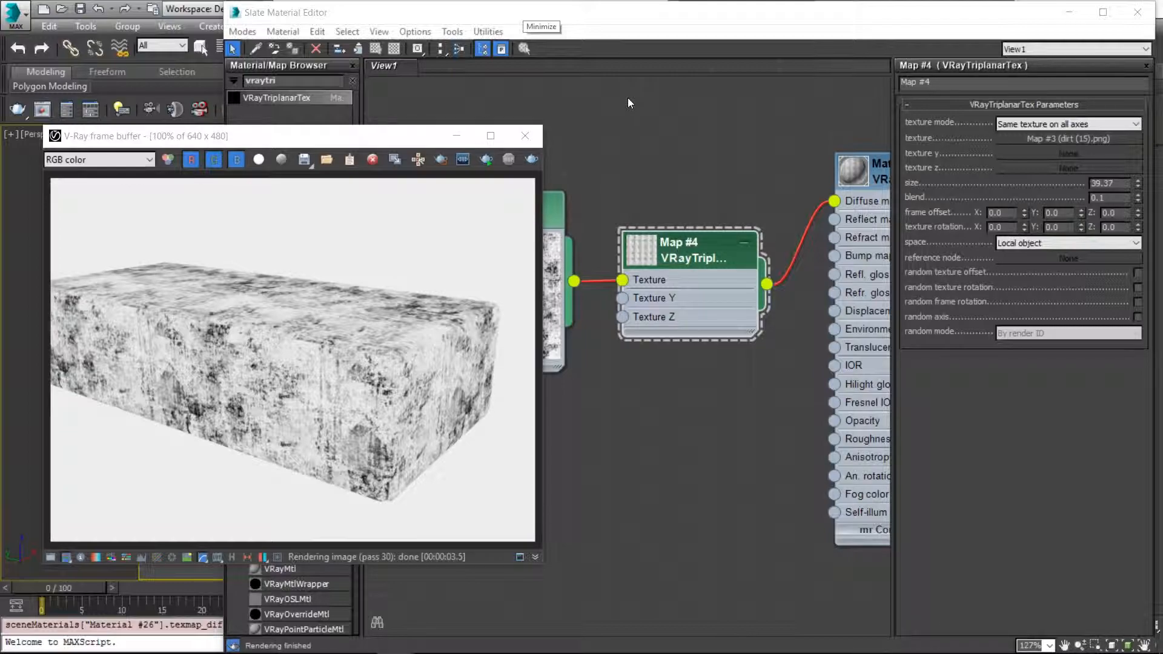
# Duplicate the dirt bitmap node and place the copy directly below the original in the material graph.
pyautogui.scroll(2, 408, 405)
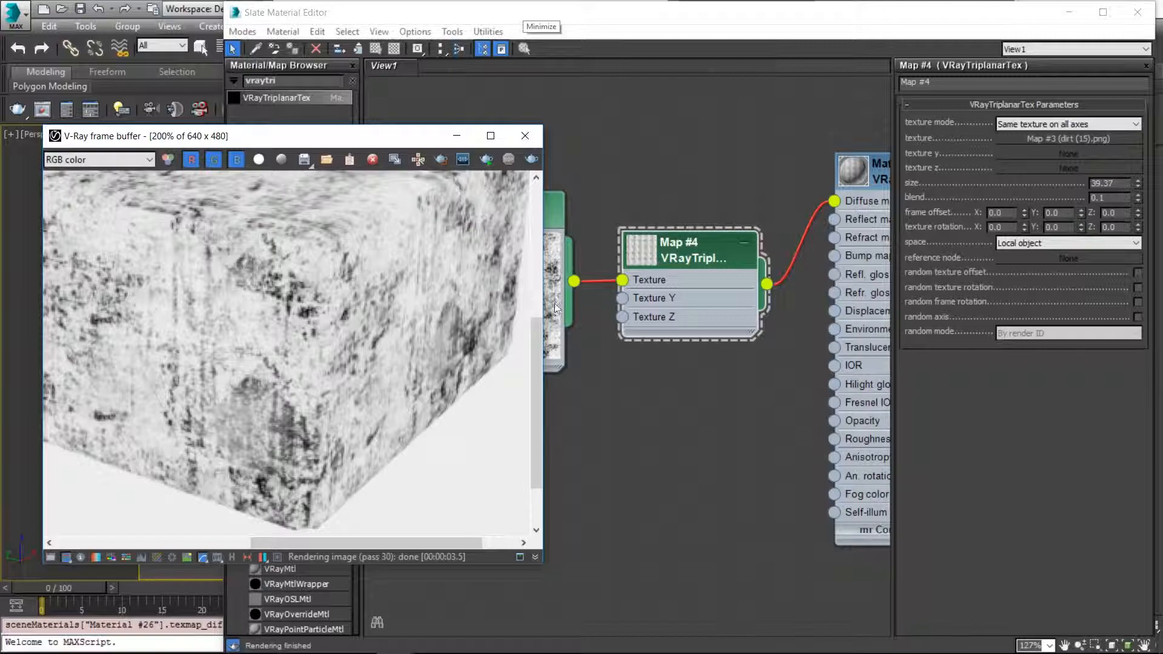
pyautogui.click(660, 398)
pyautogui.keyDown('shift'); pyautogui.moveTo(506, 201); pyautogui.dragTo(506, 432); pyautogui.keyUp('shift')
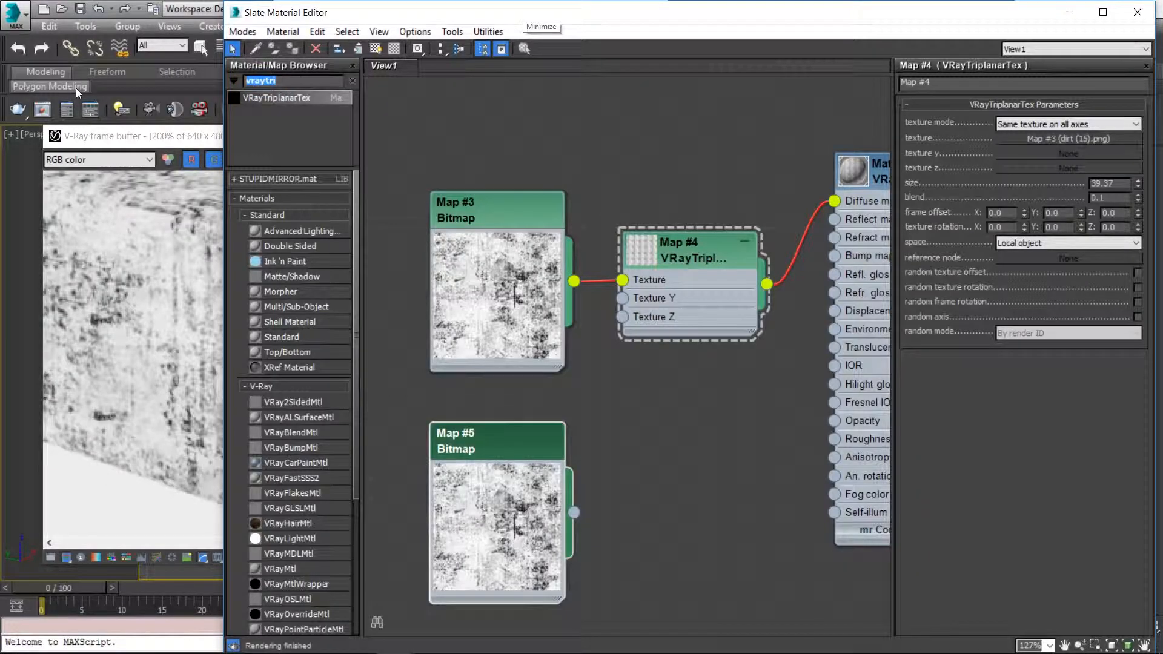
pyautogui.moveTo(76, 89)
pyautogui.press('m')
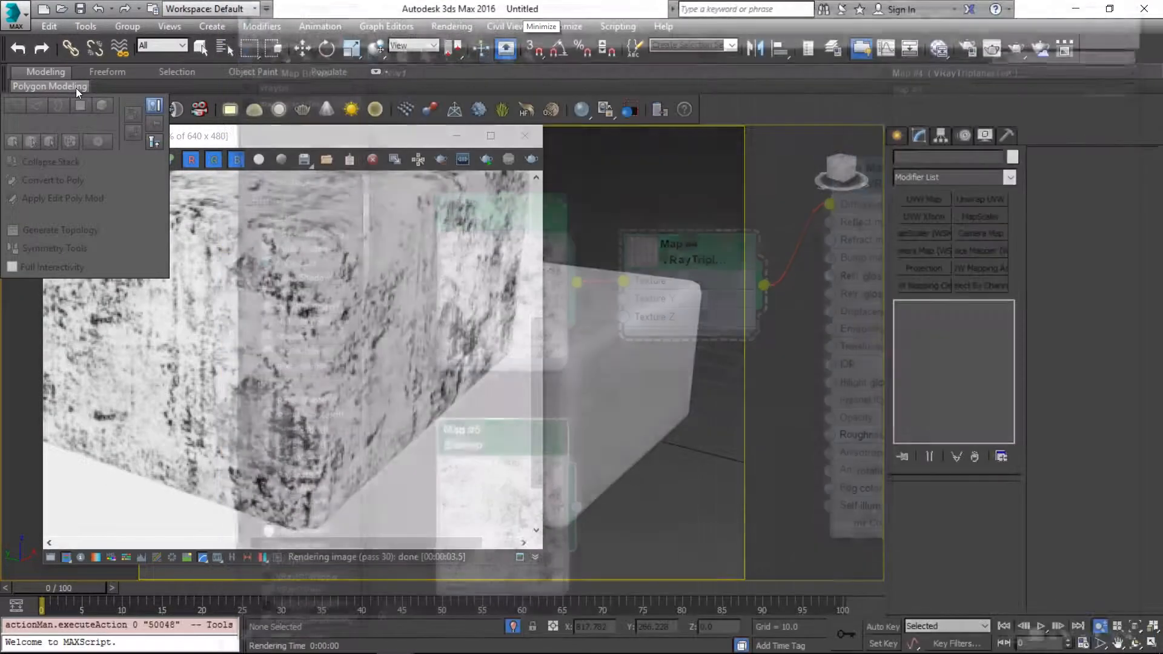
pyautogui.press('m')
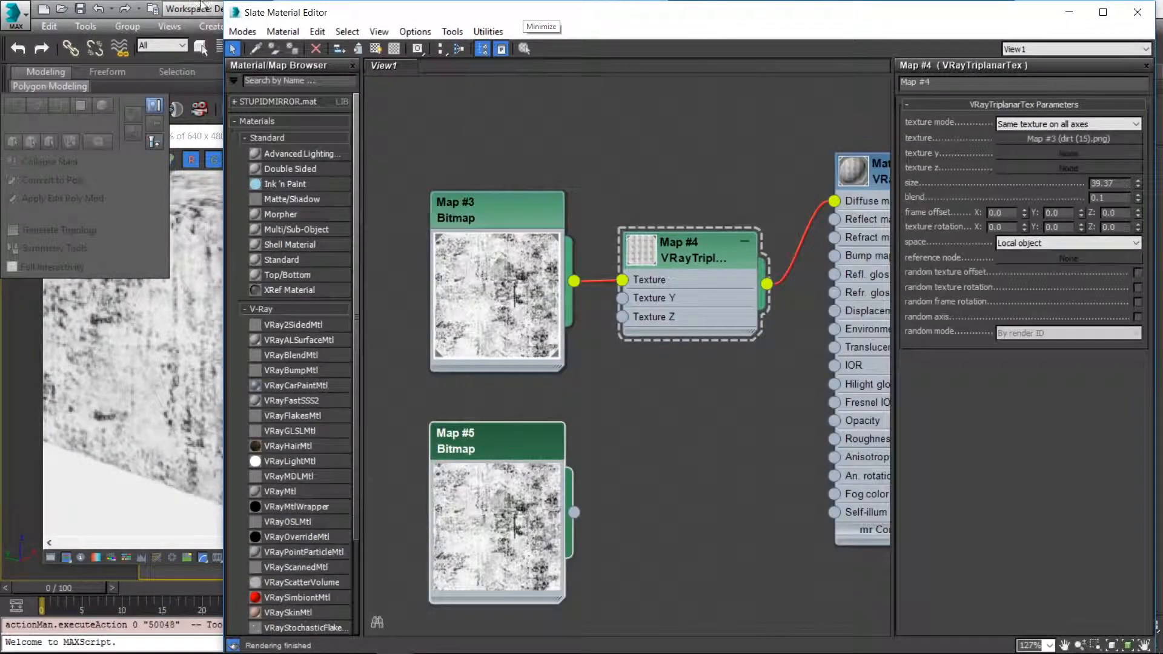
# Add a VRayColor map below the dirt bitmap and delete the duplicate bitmap node.
pyautogui.write('vraycolo')
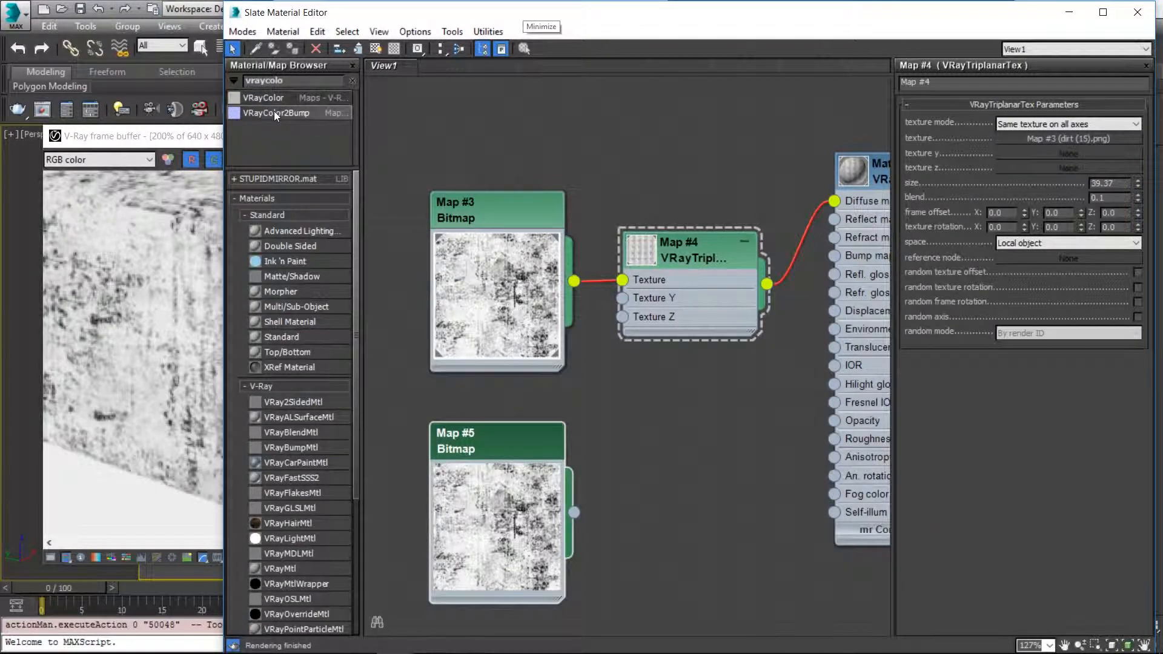
pyautogui.moveTo(284, 98); pyautogui.dragTo(516, 467)
pyautogui.click(509, 442)
pyautogui.press('Delete')
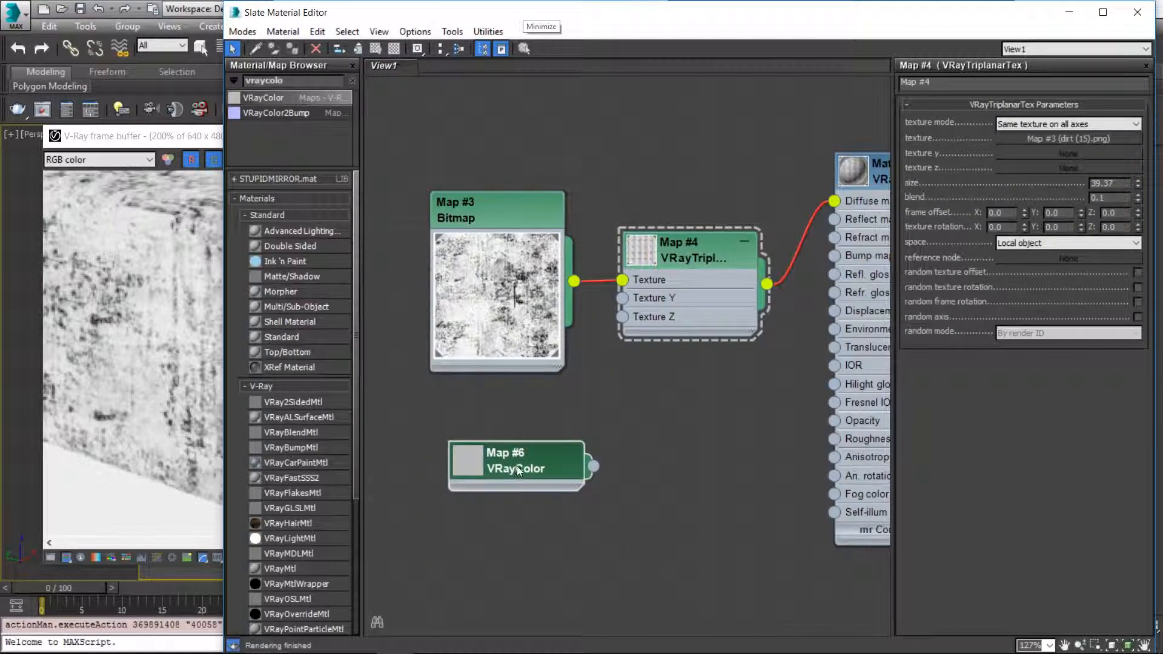
# Set the VRayColor map to red and connect it to the Texture Z input of the VRayTriplanarTex.
pyautogui.doubleClick(517, 468)
pyautogui.click(1115, 228)
pyautogui.moveTo(361, 242); pyautogui.dragTo(416, 263)
pyautogui.click(373, 329)
pyautogui.moveTo(594, 467); pyautogui.dragTo(621, 321)
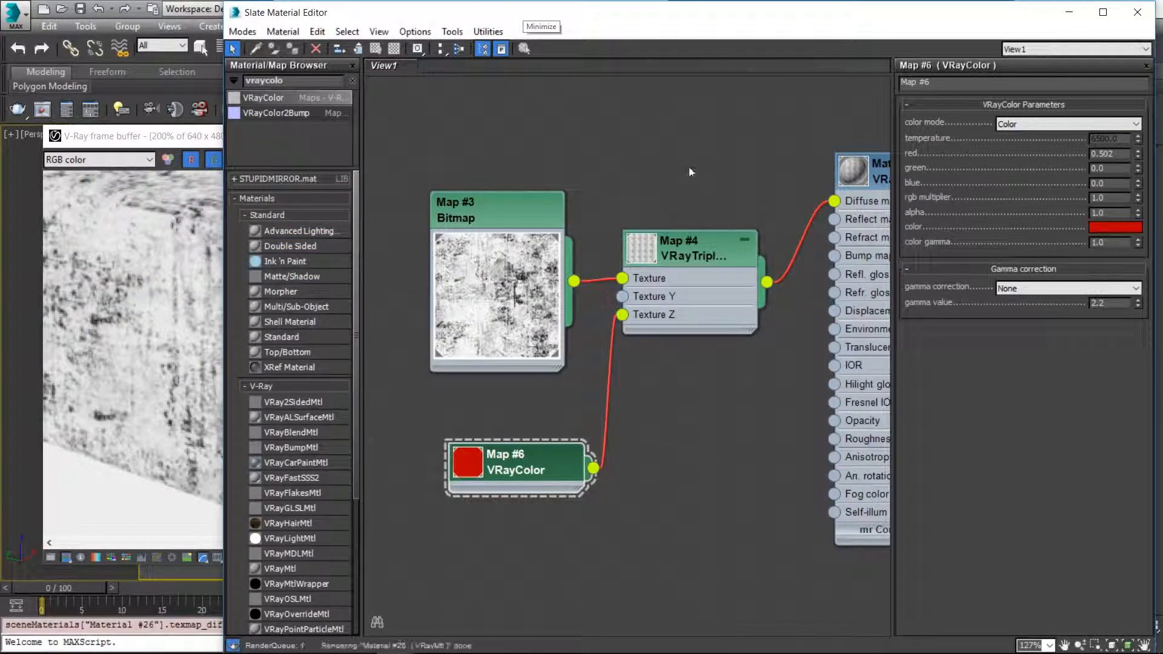
# Set the triplanar texture mode to Different texture on each axis and connect the dirt bitmap to Texture Y as well.
pyautogui.click(686, 255)
pyautogui.doubleClick(698, 257)
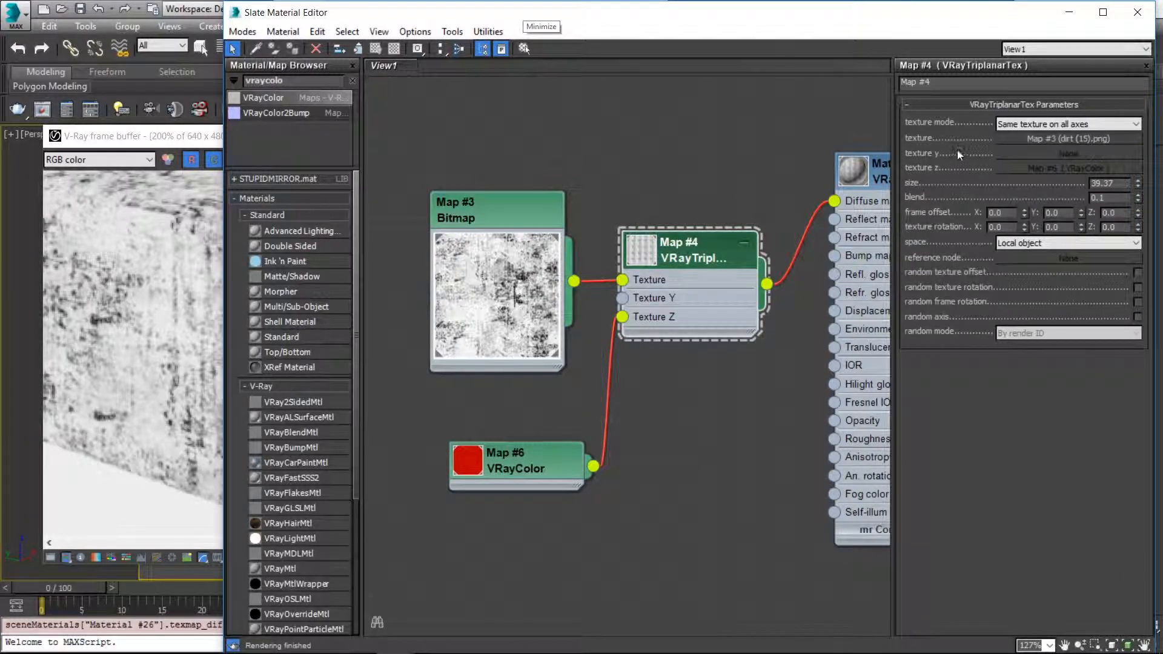
pyautogui.click(1037, 122)
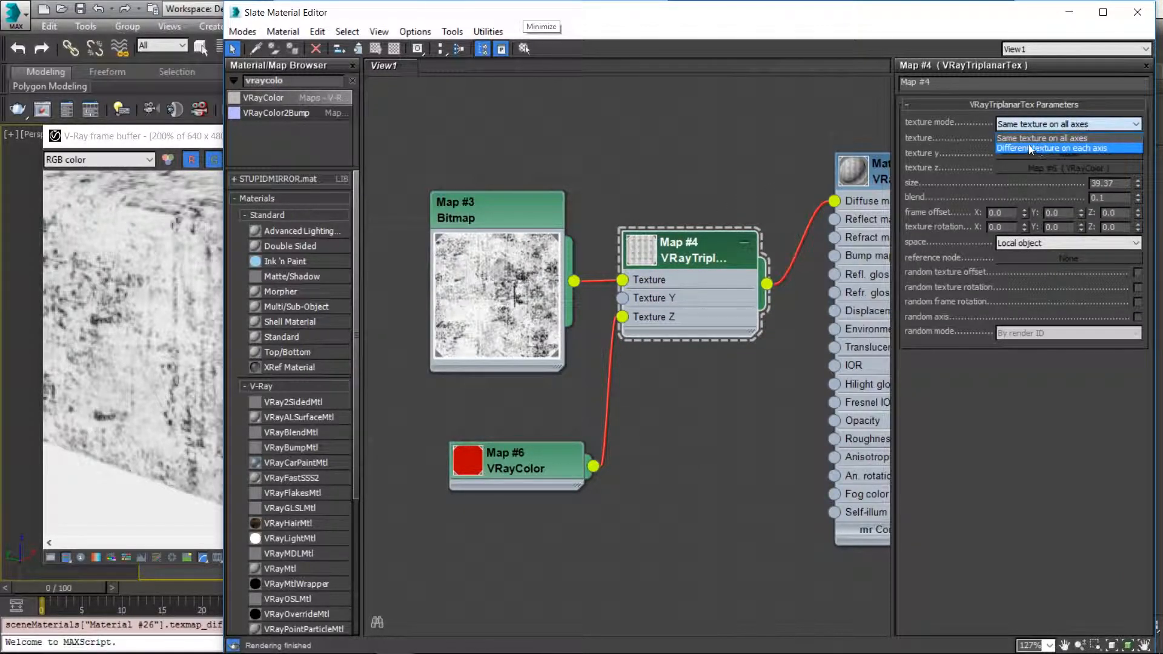
pyautogui.click(1048, 148)
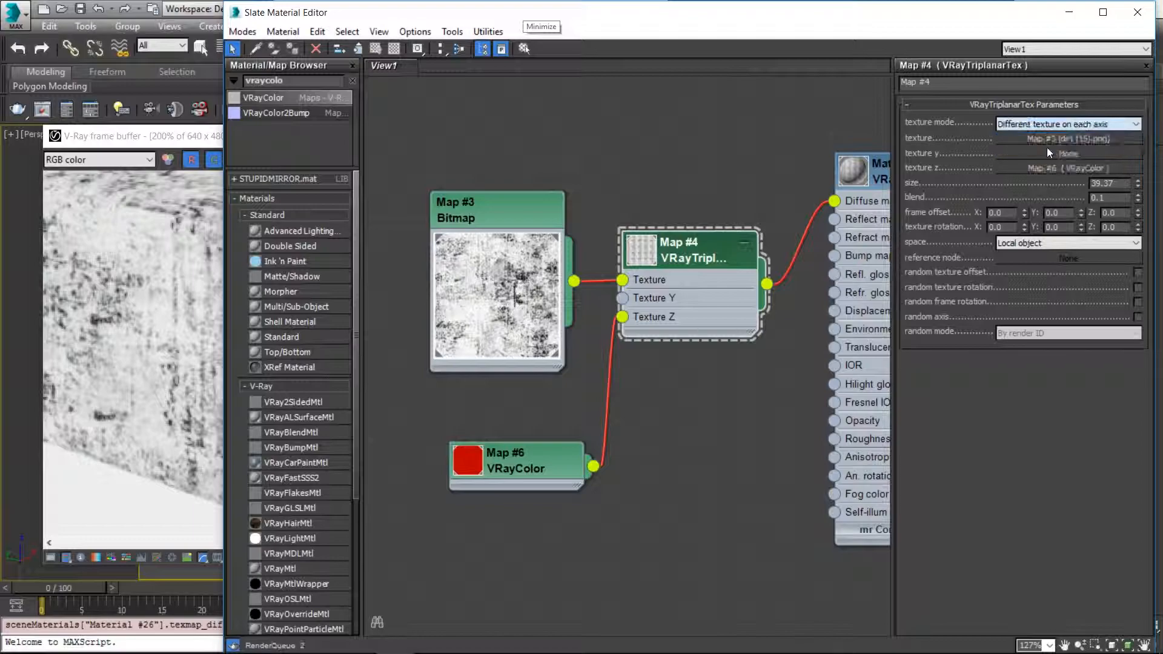
pyautogui.moveTo(574, 281); pyautogui.dragTo(621, 299)
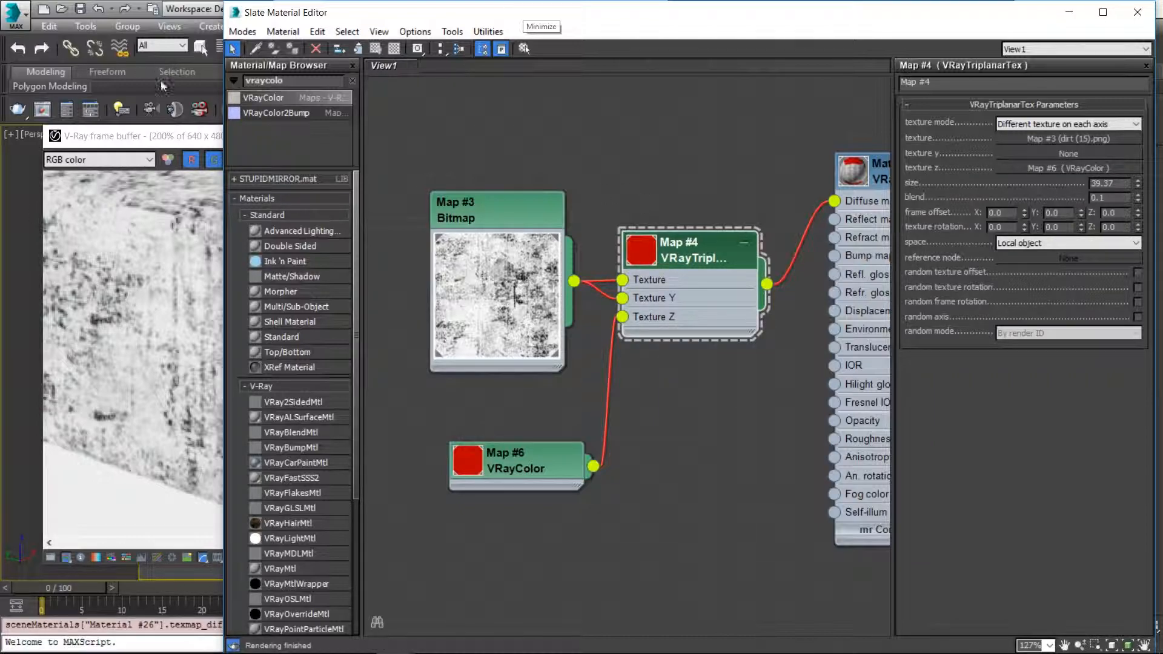
# Render the box with the per-axis textures, and close the frame buffer and material editor.
pyautogui.click(157, 138)
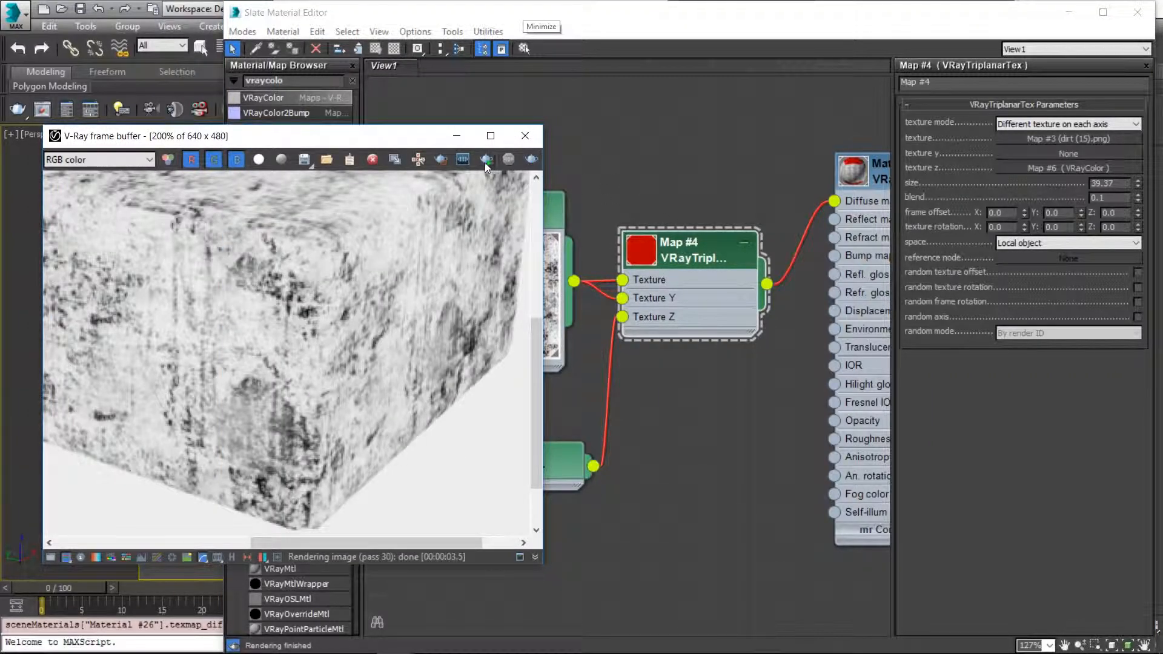
pyautogui.click(525, 163)
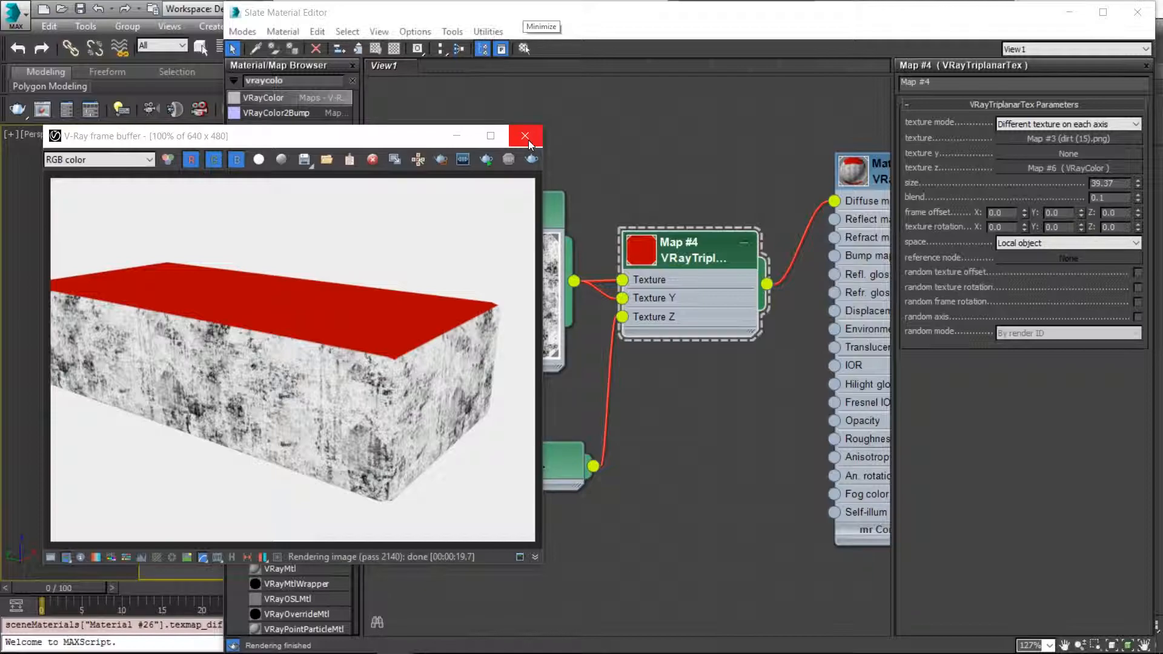
pyautogui.moveTo(528, 140); pyautogui.dragTo(633, 126)
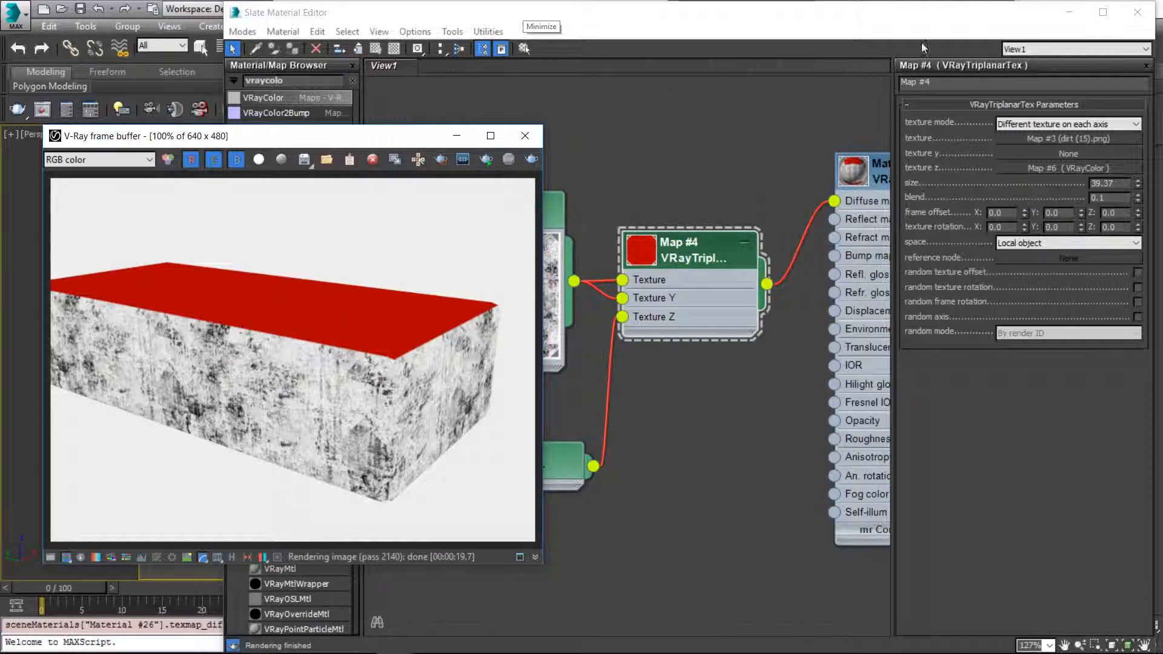
pyautogui.click(536, 139)
pyautogui.click(1137, 13)
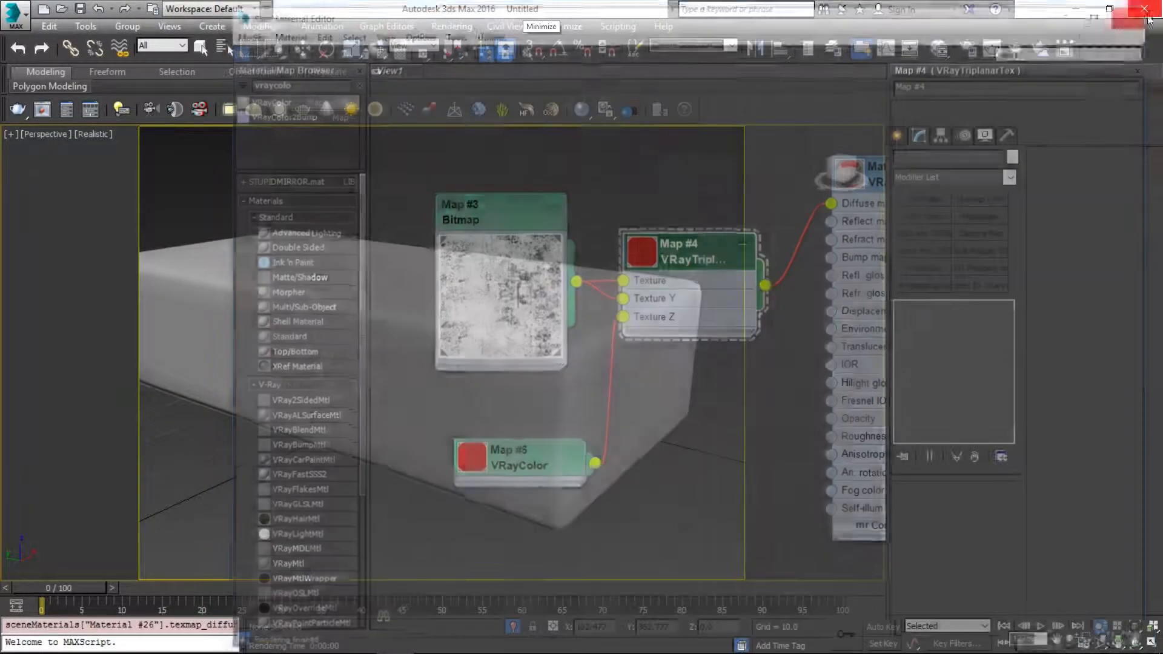
# Start saving the scene as a new file and enter the file name Triplanar_tex.
pyautogui.click(23, 23)
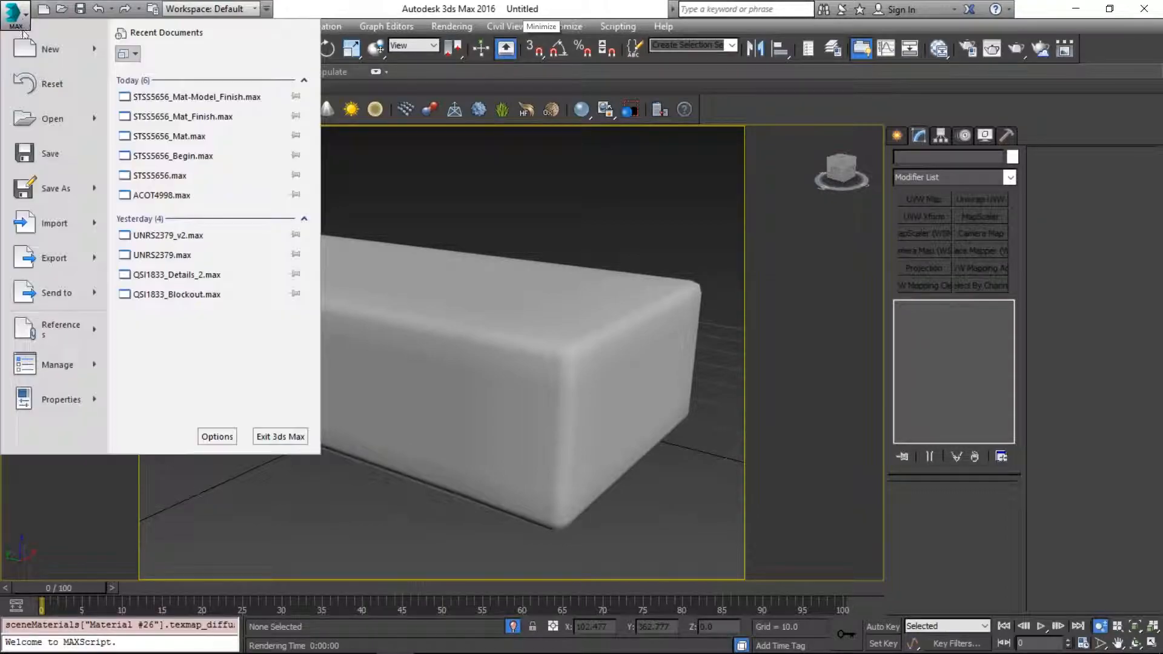
pyautogui.click(63, 194)
pyautogui.write('Triplanar_tex')
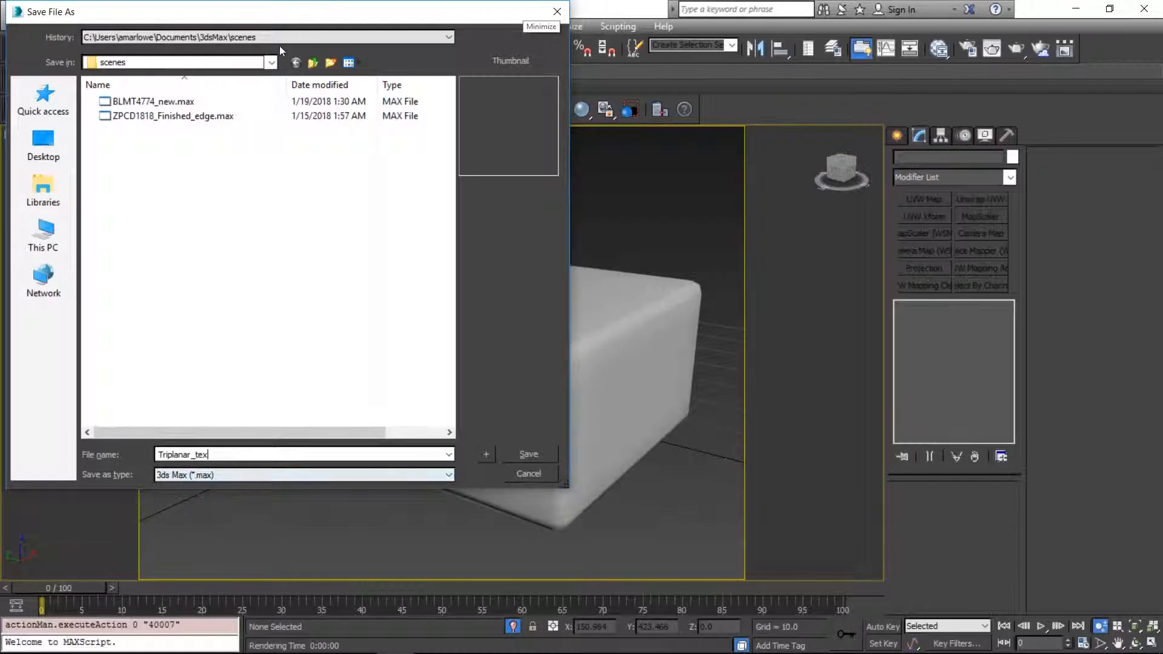
# Change the save location to the _Tutor folder inside Documents\VCN.
pyautogui.click(282, 39)
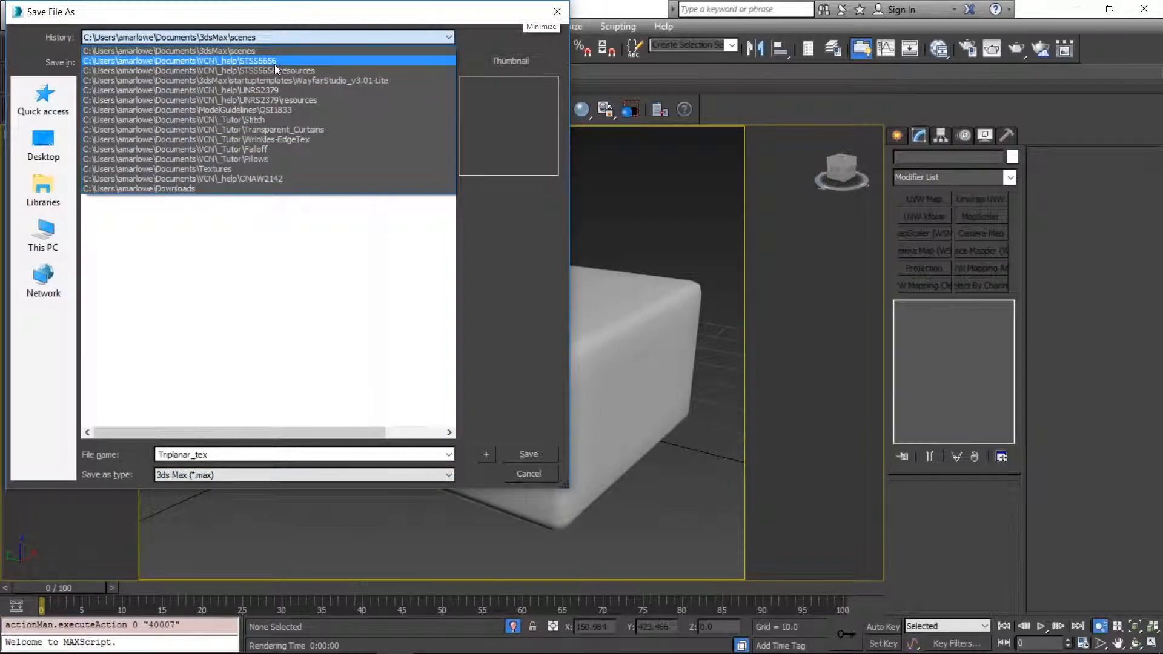
pyautogui.click(275, 61)
pyautogui.click(43, 236)
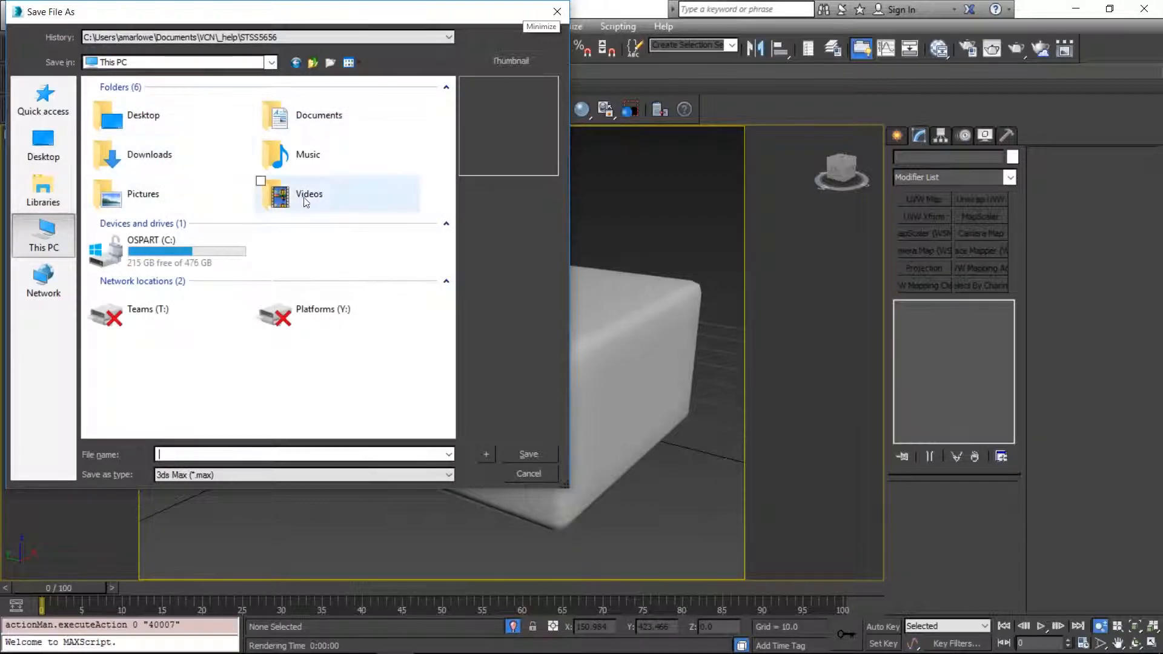
pyautogui.doubleClick(303, 116)
pyautogui.moveTo(529, 638)
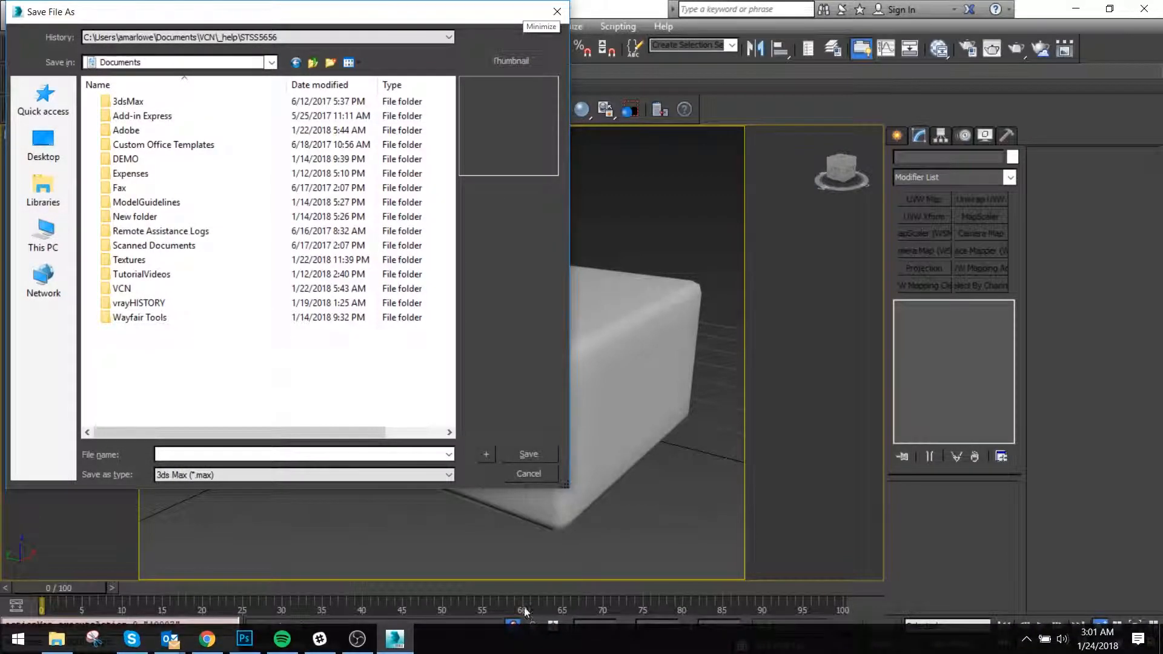
pyautogui.doubleClick(168, 275)
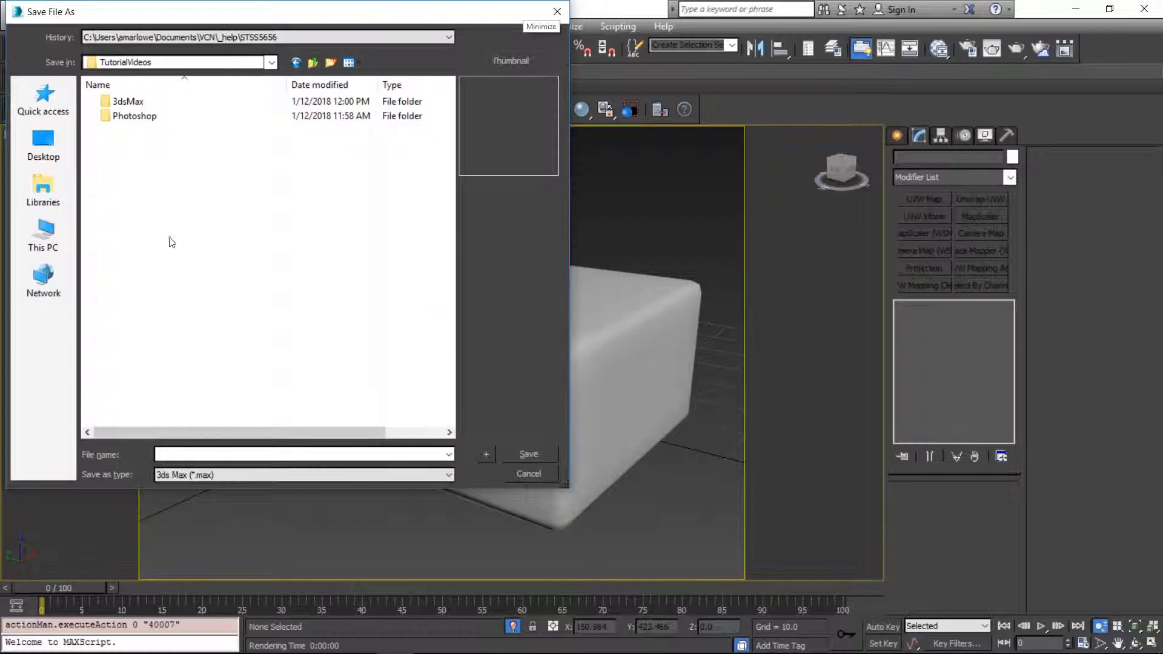
pyautogui.click(314, 63)
pyautogui.doubleClick(129, 289)
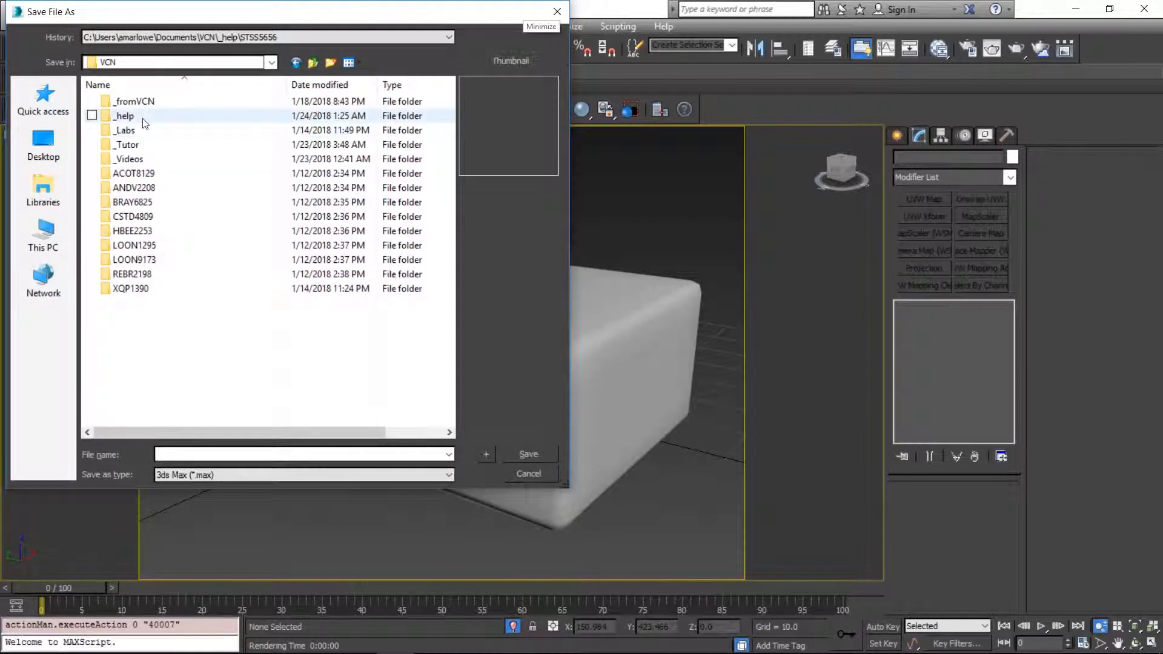
pyautogui.doubleClick(128, 144)
# Create a new folder named Triplan inside the _Tutor folder.
pyautogui.rightClick(158, 316)
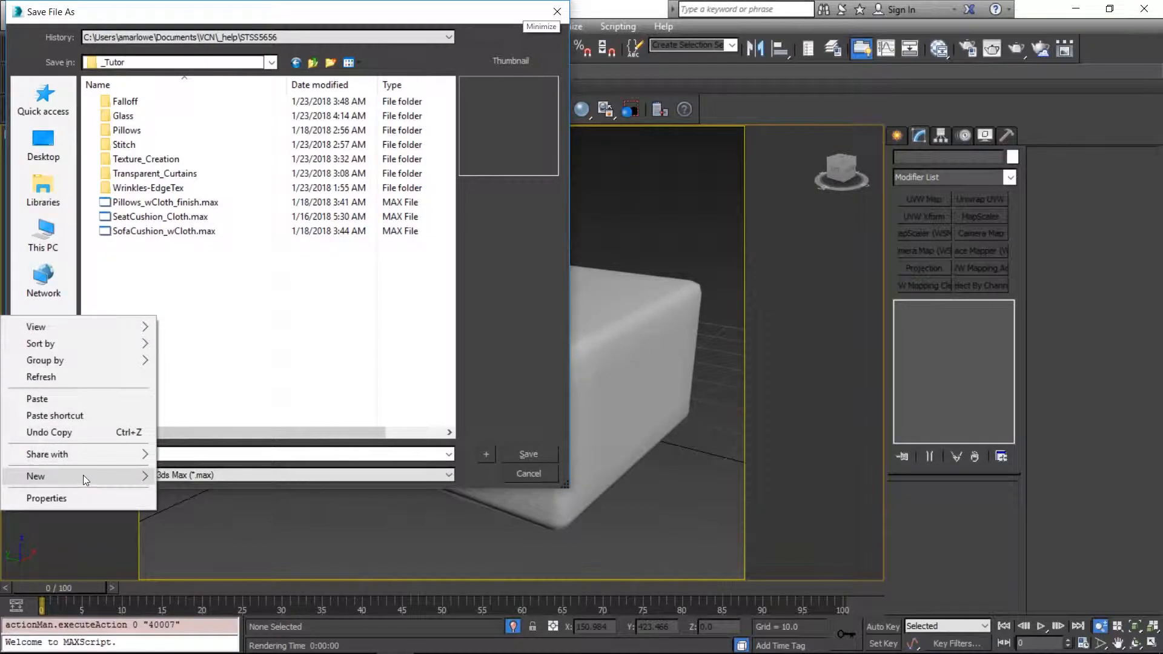
pyautogui.moveTo(85, 480)
pyautogui.click(212, 300)
pyautogui.write('Triplan')
pyautogui.press('Return')
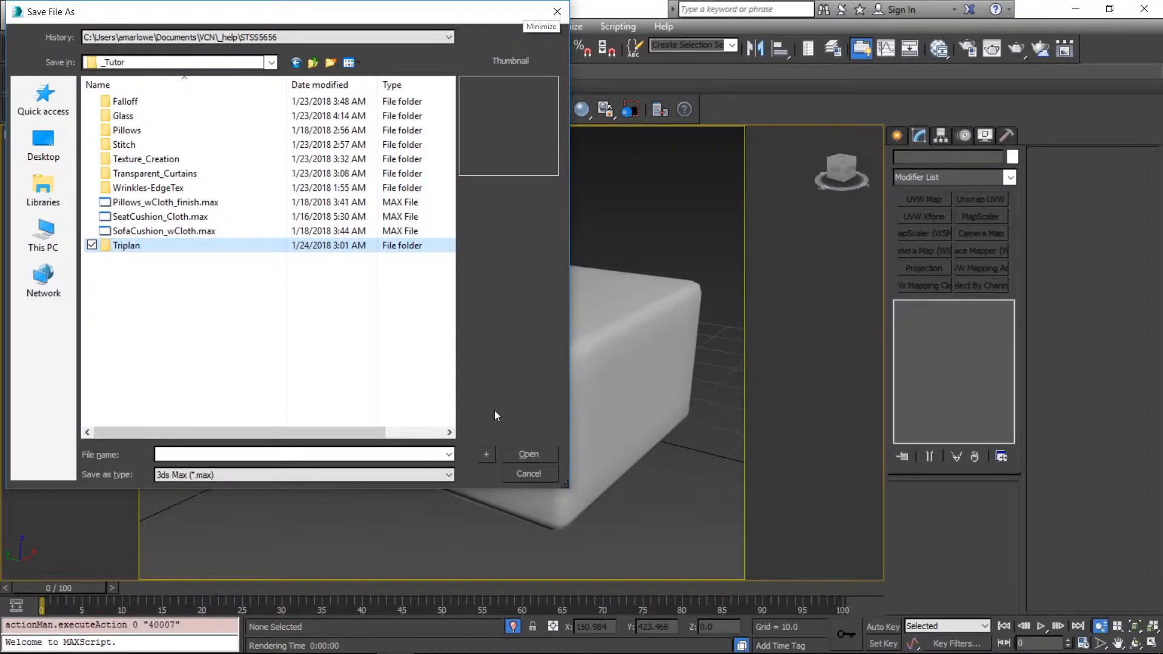